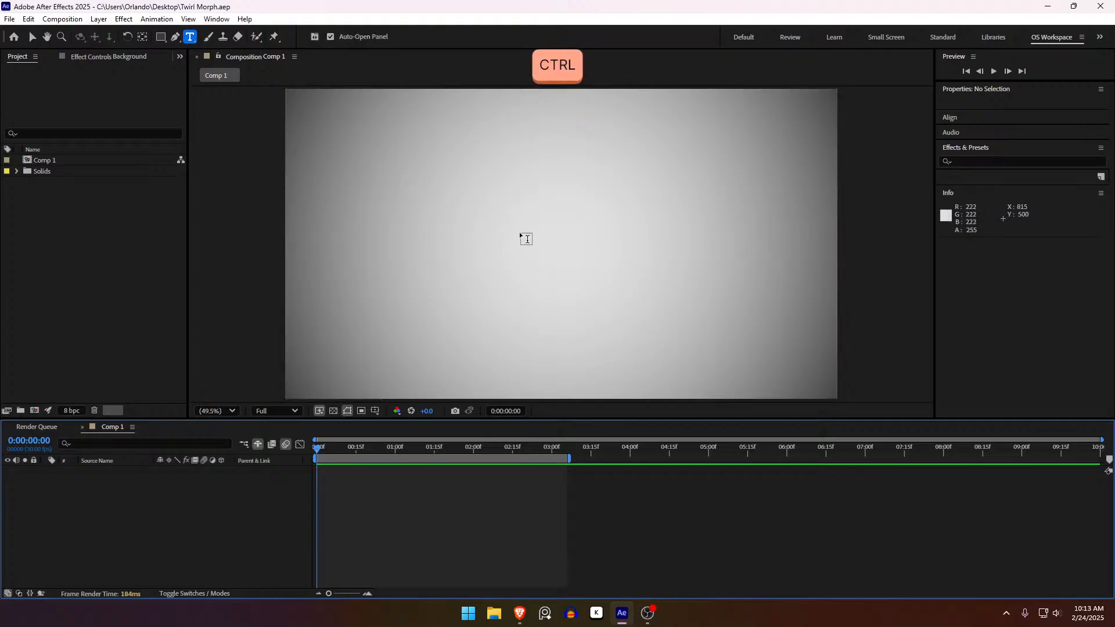
- Create a text layer reading TWIRL, centre its anchor point, and centre the layer in the composition
{"action": "left_click", "coordinate": [543, 236]}
{"action": "type", "text": "TWIRL"}
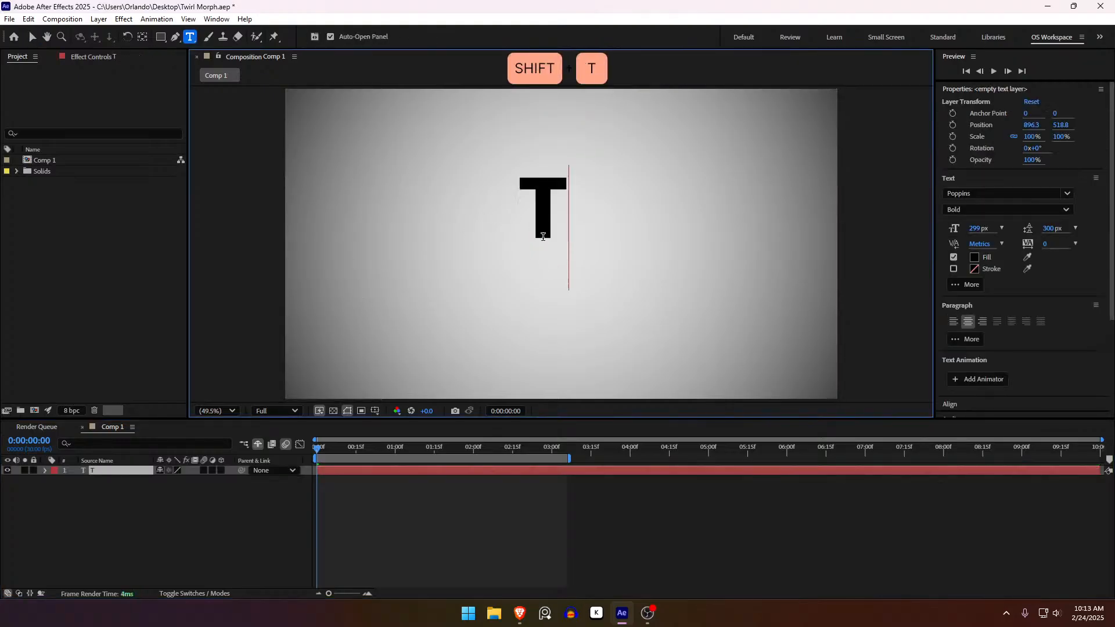
{"action": "left_click", "coordinate": [401, 478]}
{"action": "left_click", "coordinate": [387, 471]}
{"action": "key", "text": "ctrl+alt+Home"}
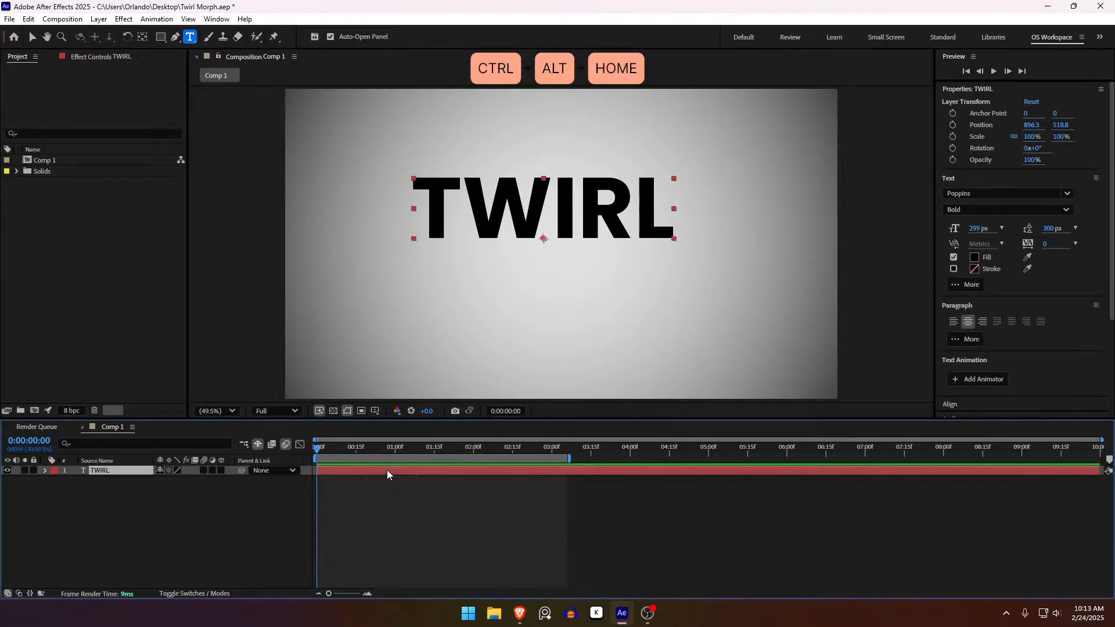
{"action": "key", "text": "ctrl+Home"}
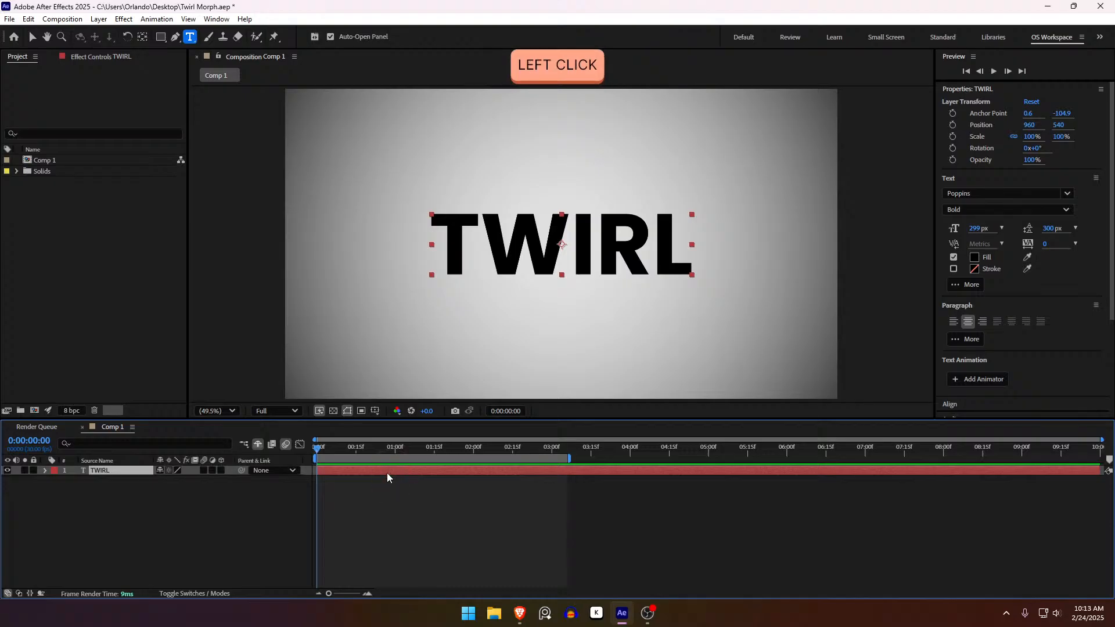
- Duplicate the TWIRL layer, place the copy beneath the original, and change its text to MORPH
{"action": "key", "text": "ctrl+d"}
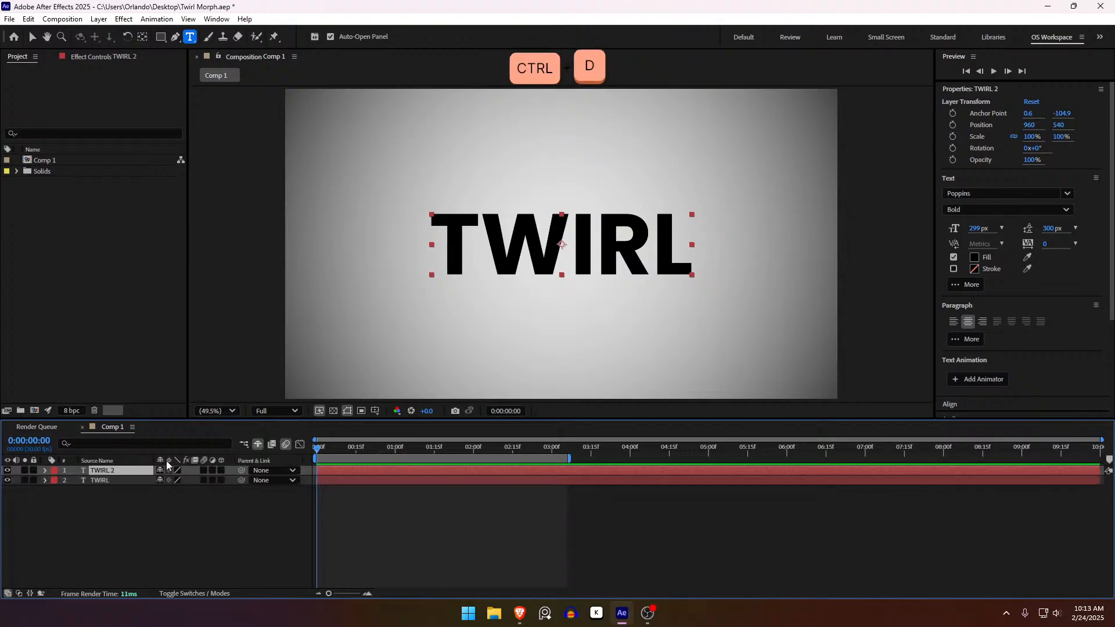
{"action": "left_click", "coordinate": [115, 475]}
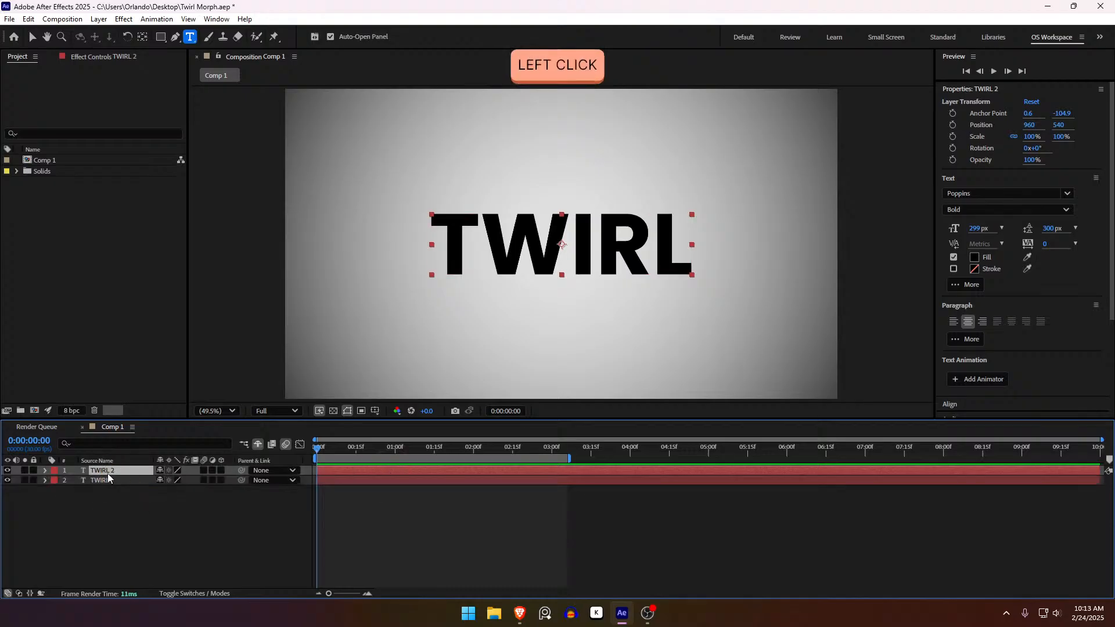
{"action": "left_click", "coordinate": [108, 485]}
{"action": "left_click_drag", "start_coordinate": [109, 485], "coordinate": [109, 482]}
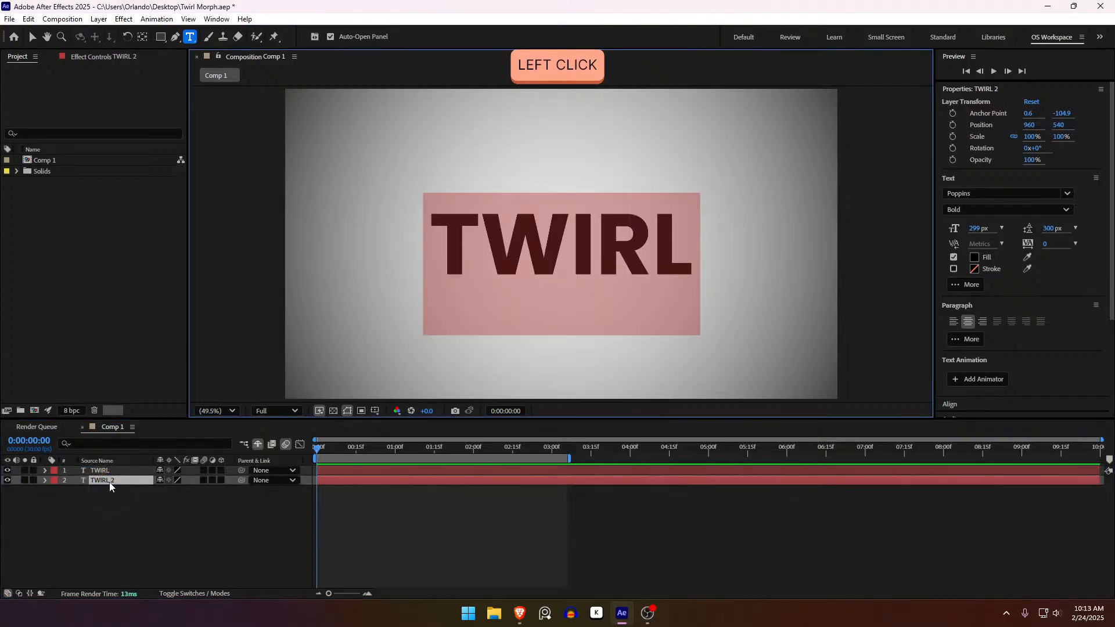
{"action": "type", "text": "MORPH"}
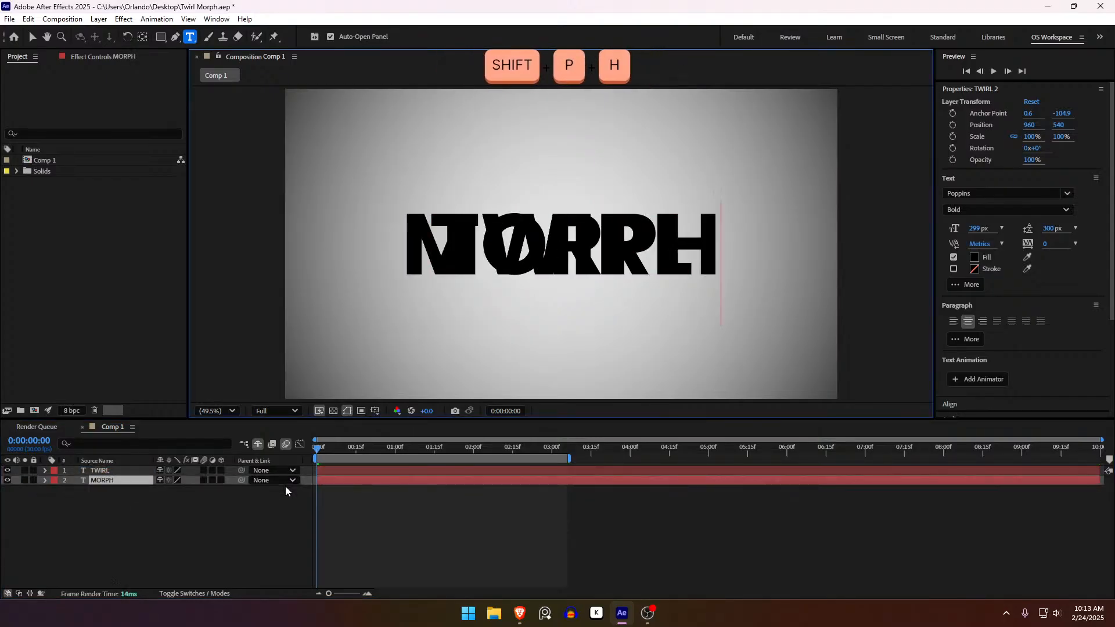
{"action": "left_click", "coordinate": [339, 511]}
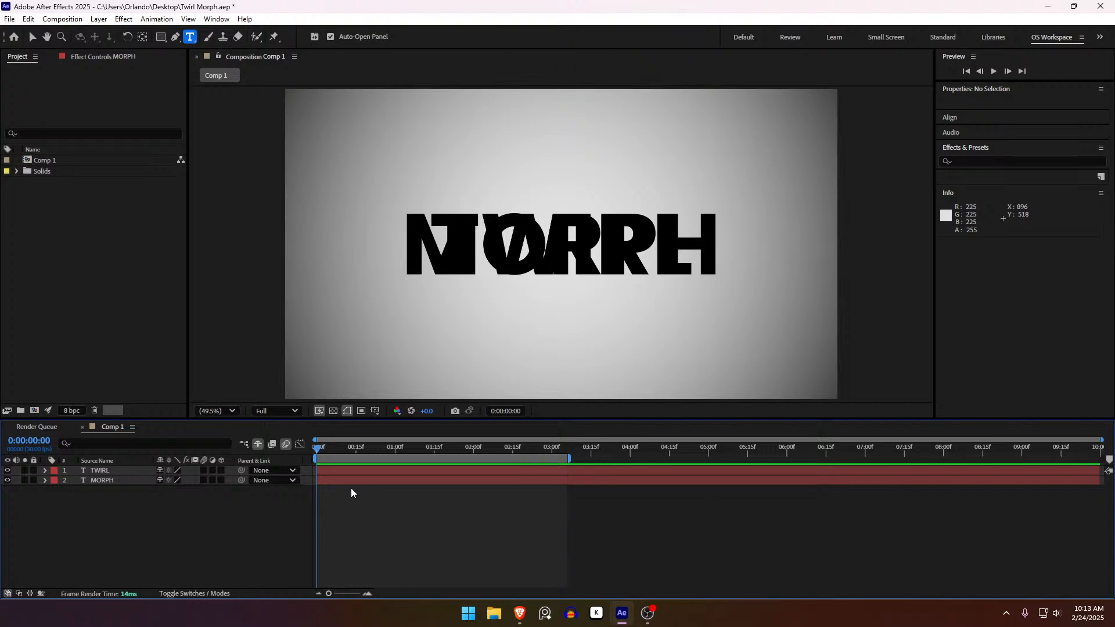
- Hide the MORPH layer and apply the Twirl effect to the TWIRL layer
{"action": "left_click", "coordinate": [7, 481]}
{"action": "left_click", "coordinate": [128, 474]}
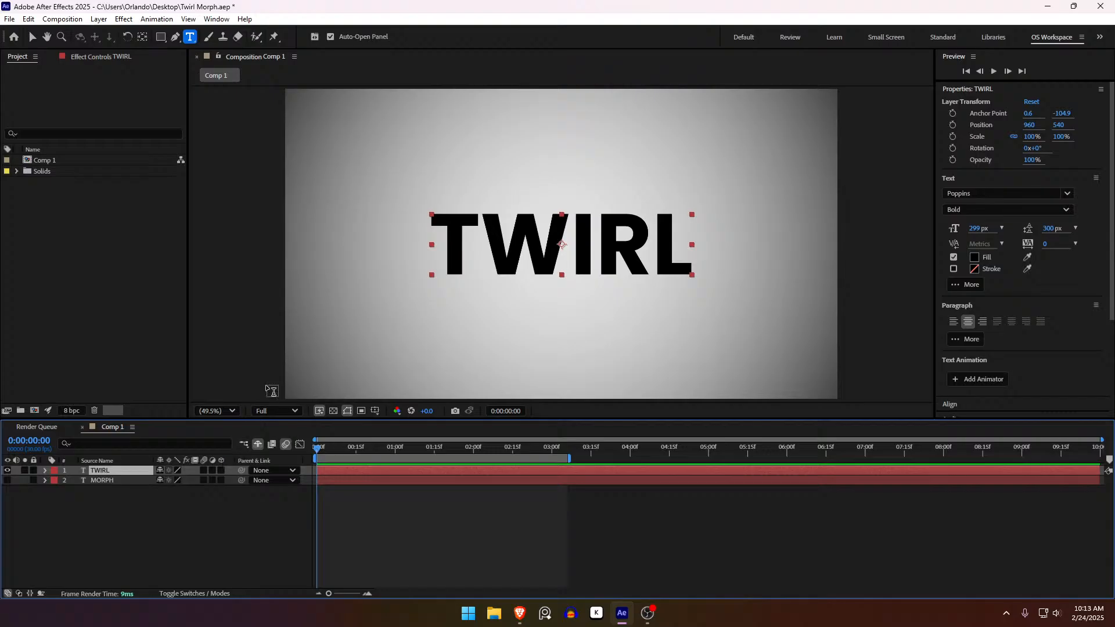
{"action": "key", "text": "F3"}
{"action": "key", "text": "ctrl+space"}
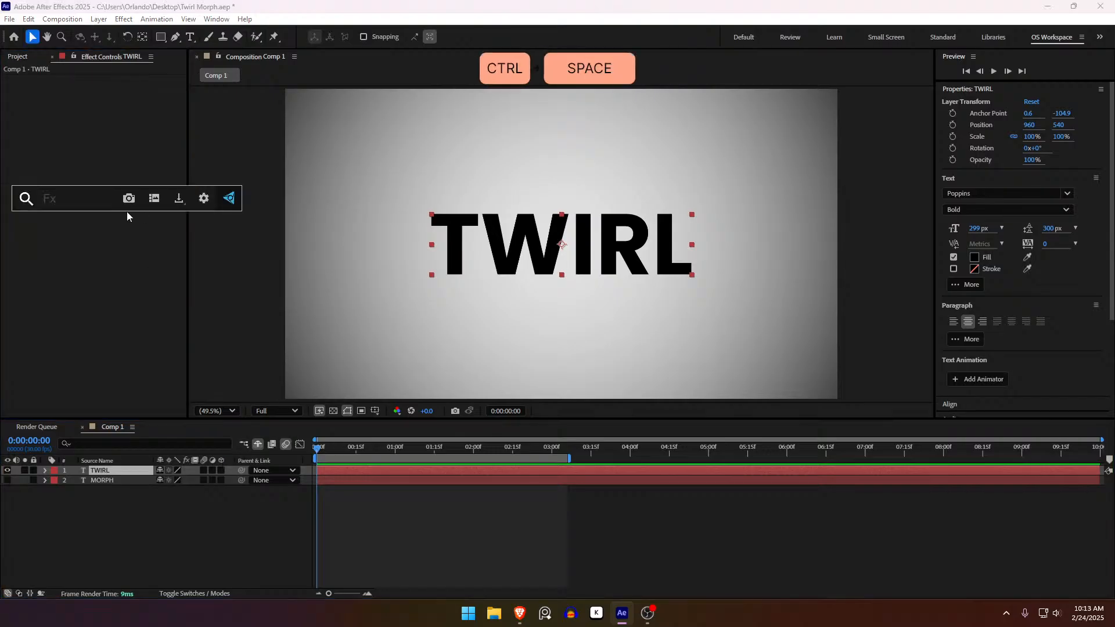
{"action": "type", "text": "ti"}
{"action": "key", "text": "BackSpace"}
{"action": "type", "text": "wirl"}
{"action": "key", "text": "Return"}
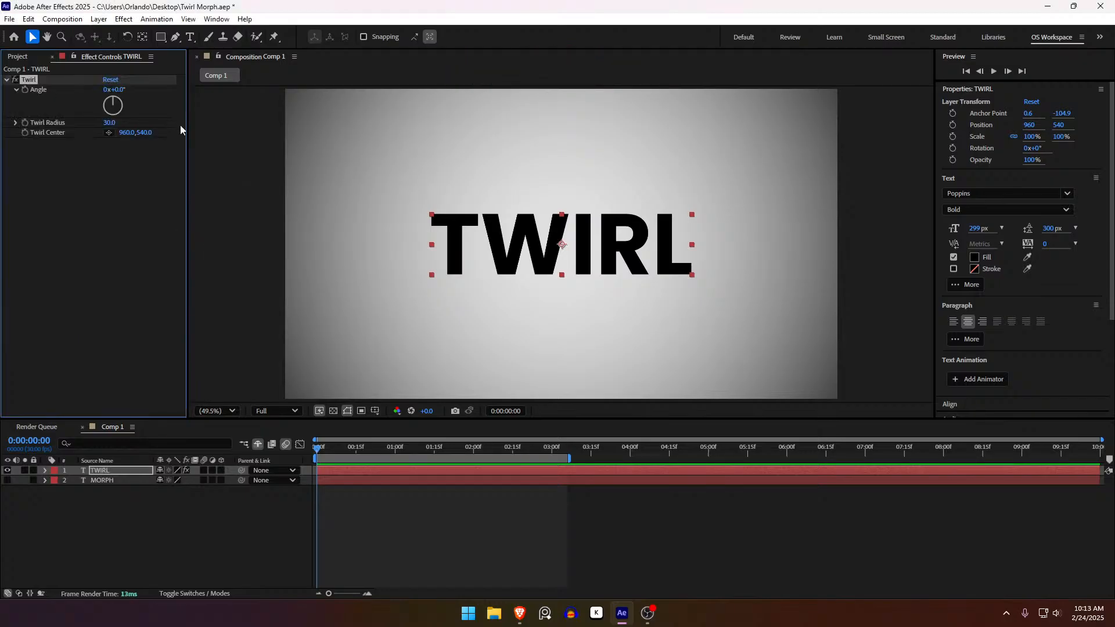
- Try out different Twirl Angle and Twirl Radius values on the TWIRL layer, ending at radius 25 and angle 0°
{"action": "left_click", "coordinate": [120, 90]}
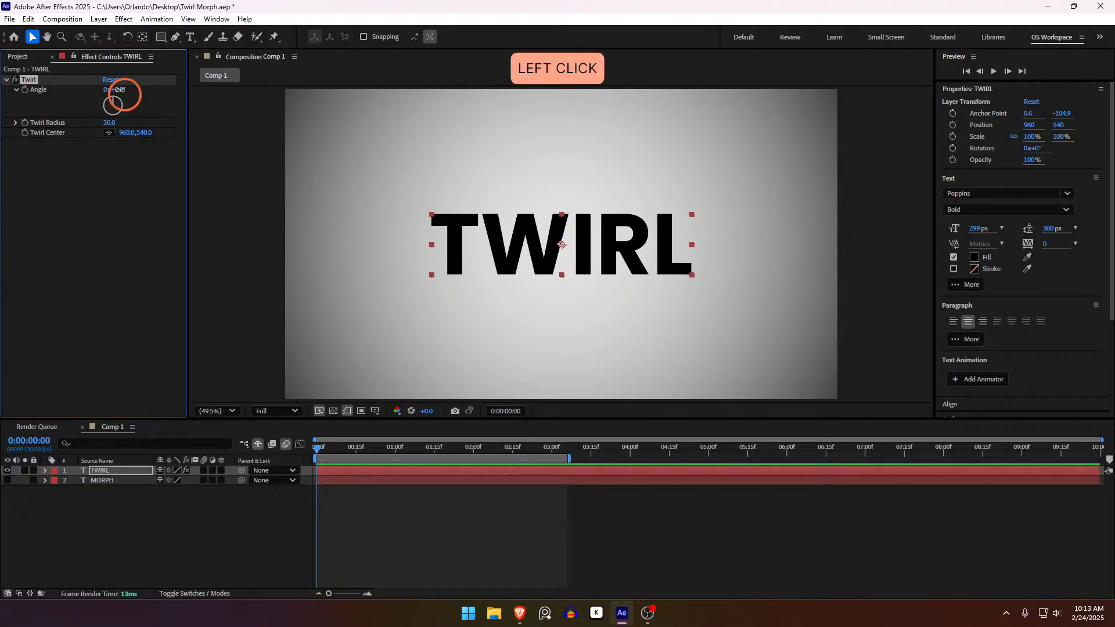
{"action": "left_click", "coordinate": [84, 264]}
{"action": "left_click_drag", "start_coordinate": [120, 93], "coordinate": [210, 107]}
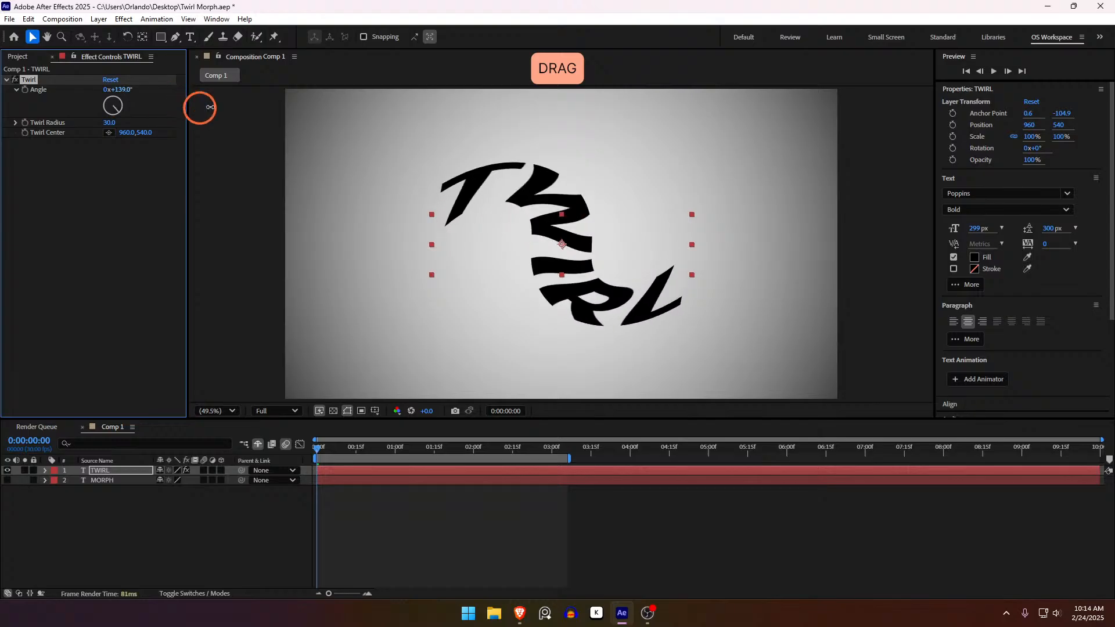
{"action": "left_click_drag", "start_coordinate": [210, 108], "coordinate": [157, 110]}
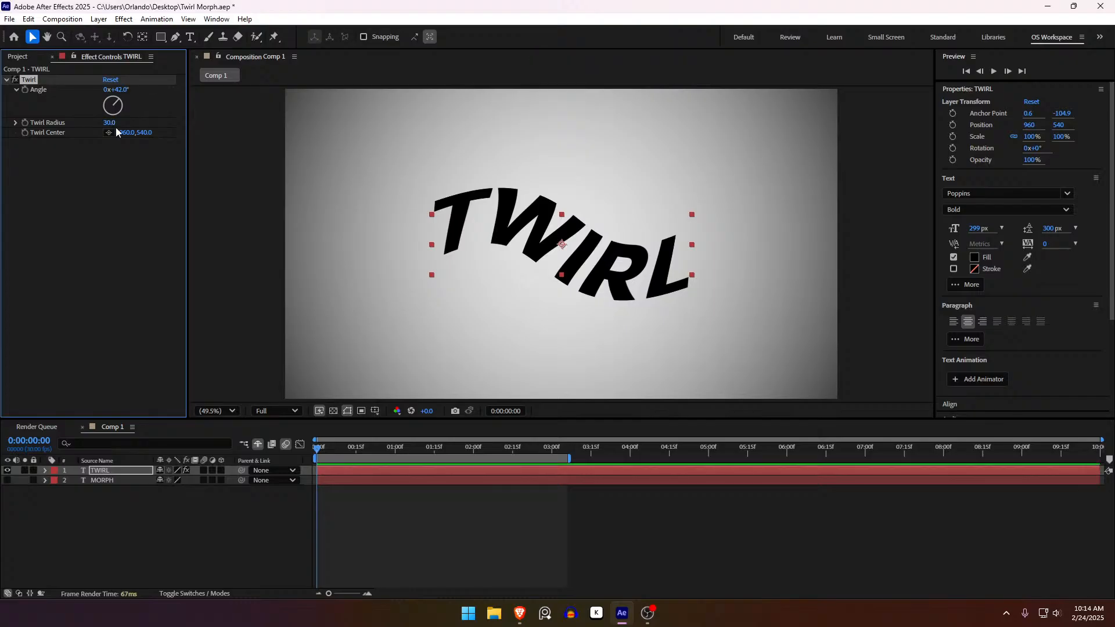
{"action": "left_click_drag", "start_coordinate": [114, 128], "coordinate": [187, 99]}
{"action": "left_click_drag", "start_coordinate": [111, 125], "coordinate": [120, 125]}
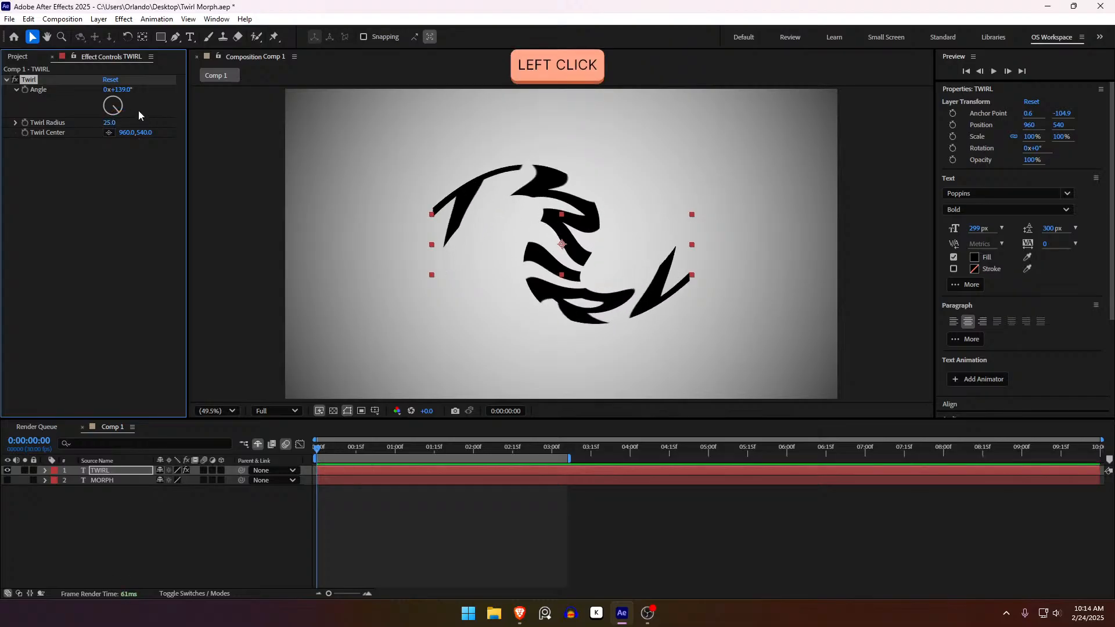
{"action": "left_click", "coordinate": [118, 90]}
{"action": "type", "text": "0"}
{"action": "key", "text": "Return"}
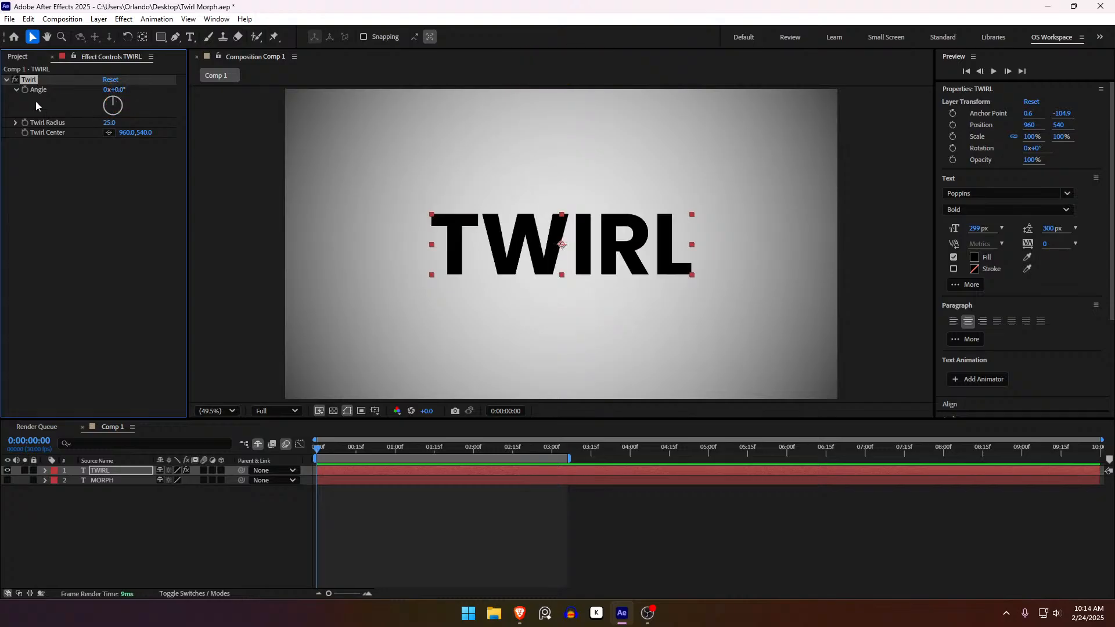
- Enable keyframing for the Twirl Angle at the first frame with a value of 0° and set the Twirl Radius to 24
{"action": "left_click", "coordinate": [24, 89]}
{"action": "left_click_drag", "start_coordinate": [118, 100], "coordinate": [214, 109]}
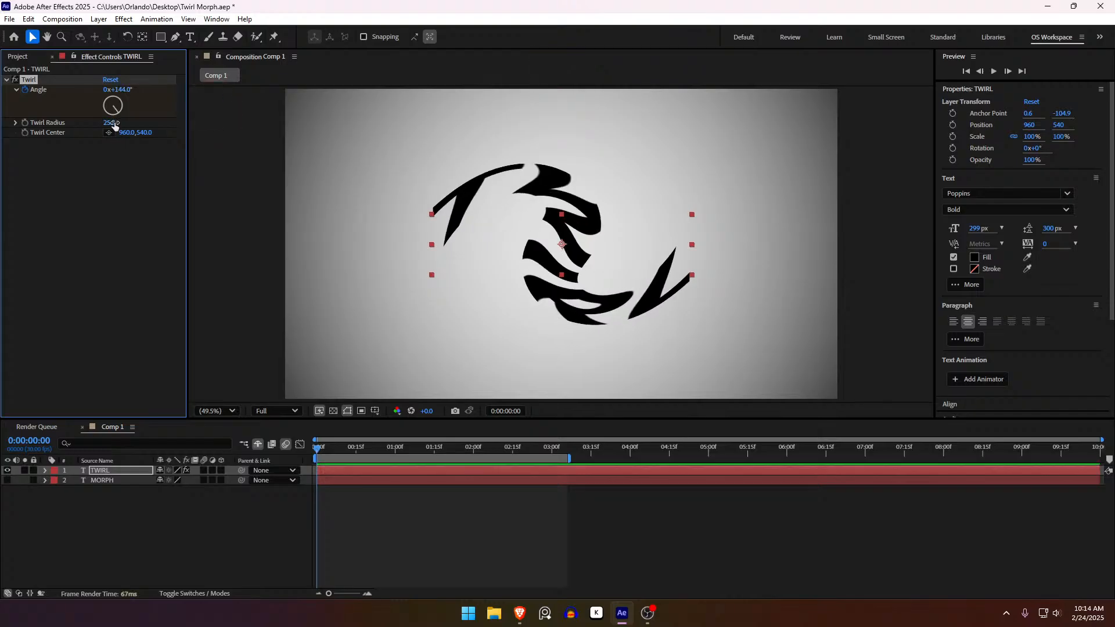
{"action": "left_click_drag", "start_coordinate": [114, 123], "coordinate": [114, 124]}
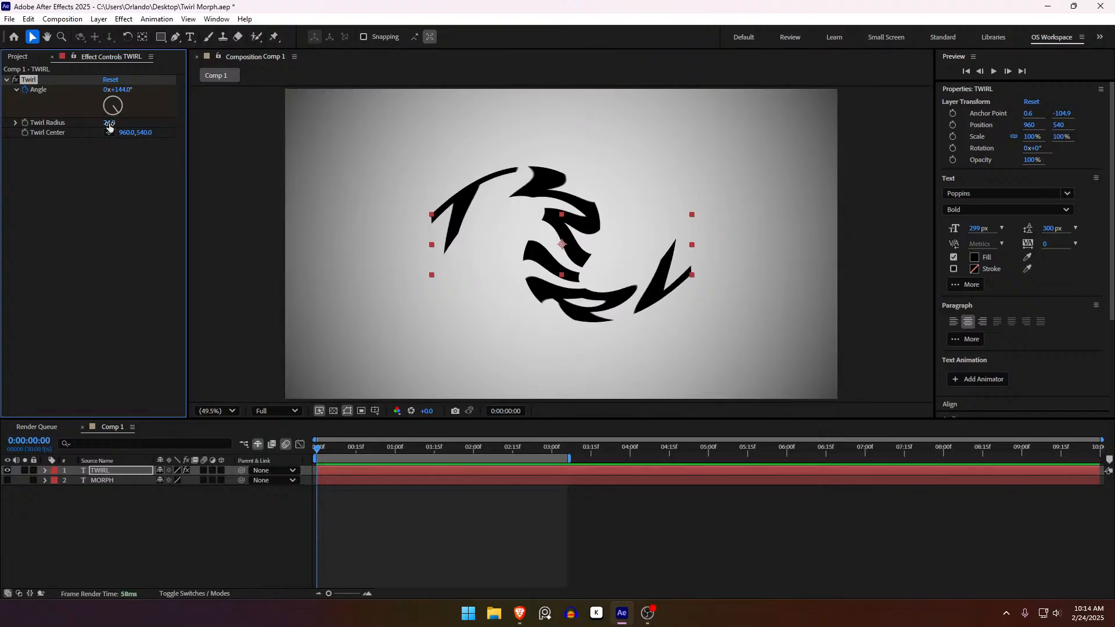
{"action": "left_click", "coordinate": [89, 197]}
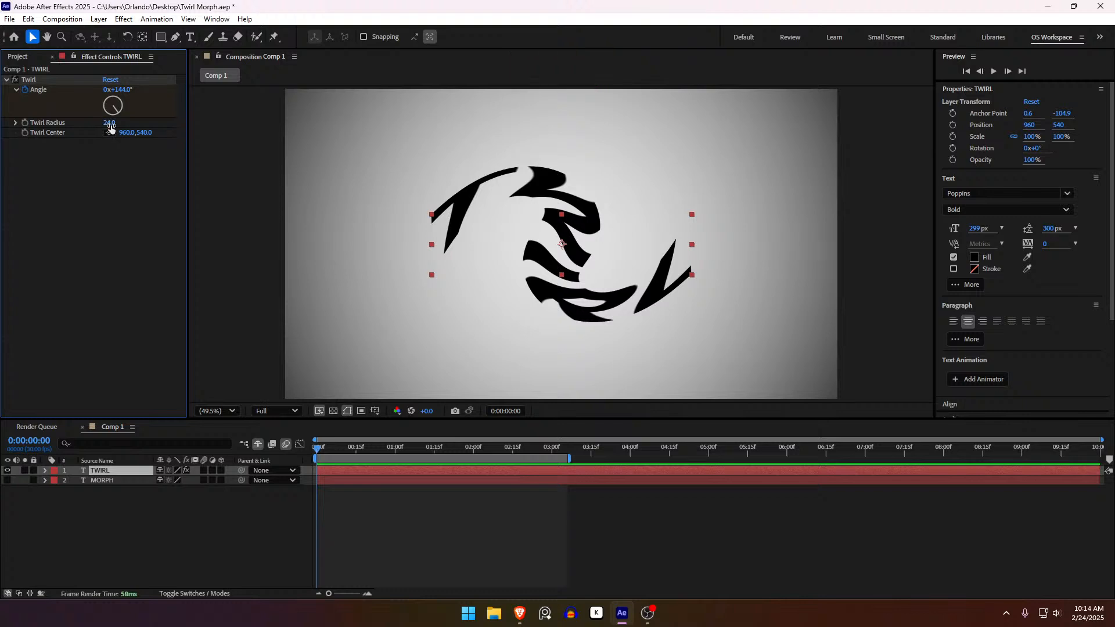
{"action": "left_click", "coordinate": [119, 90]}
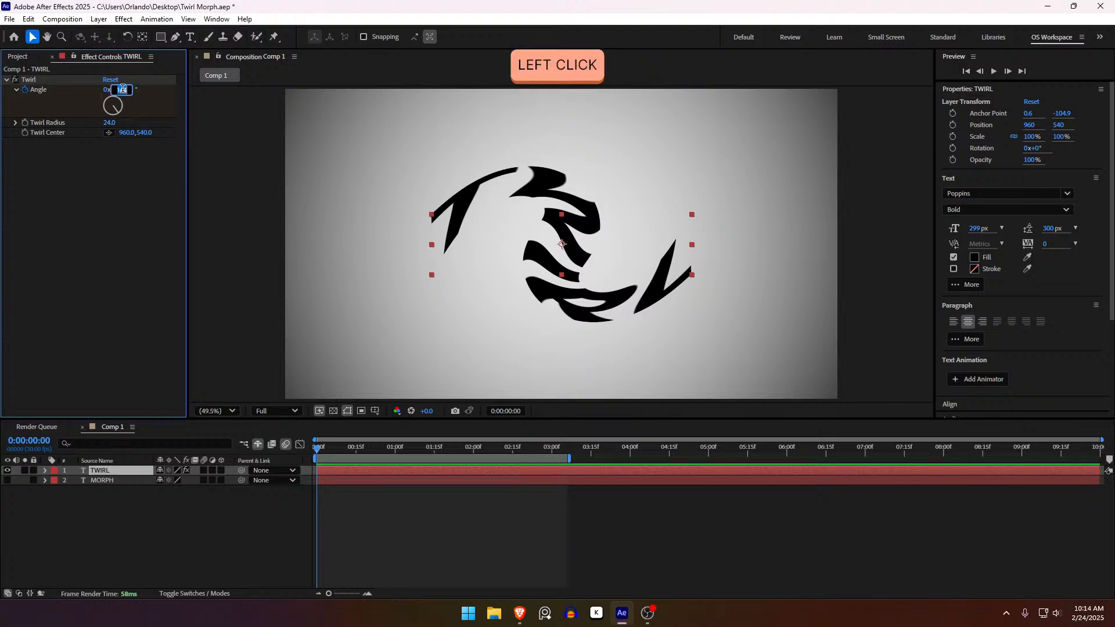
{"action": "type", "text": "0"}
{"action": "key", "text": "Return"}
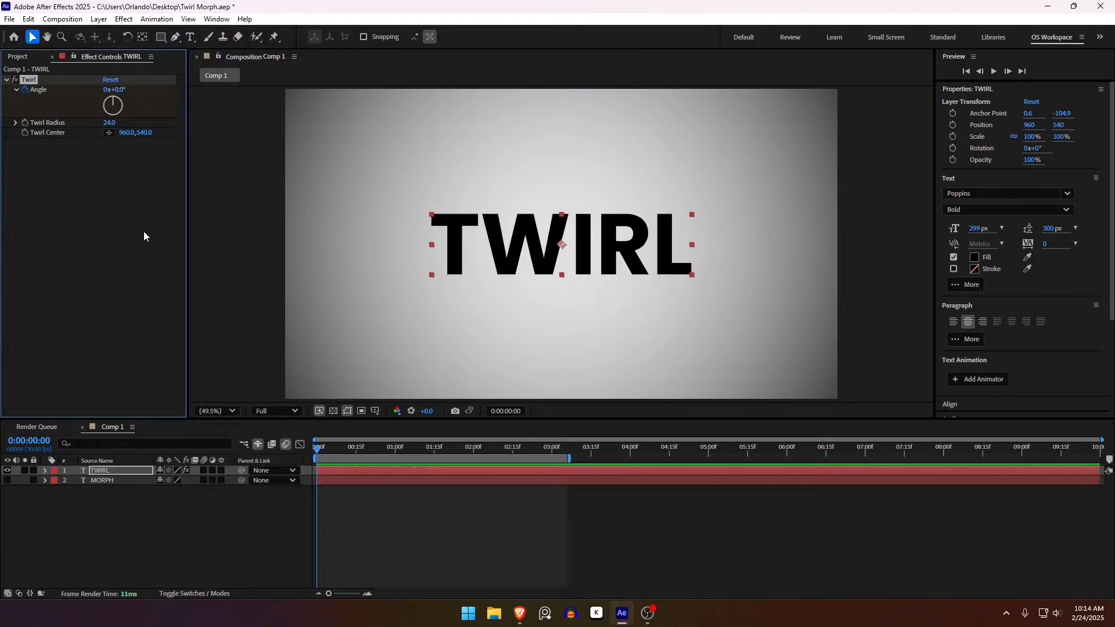
- Keyframe the Twirl Angle at one full revolution at the 1-second mark and preview the animation from the start
{"action": "left_click_drag", "start_coordinate": [339, 448], "coordinate": [396, 458]}
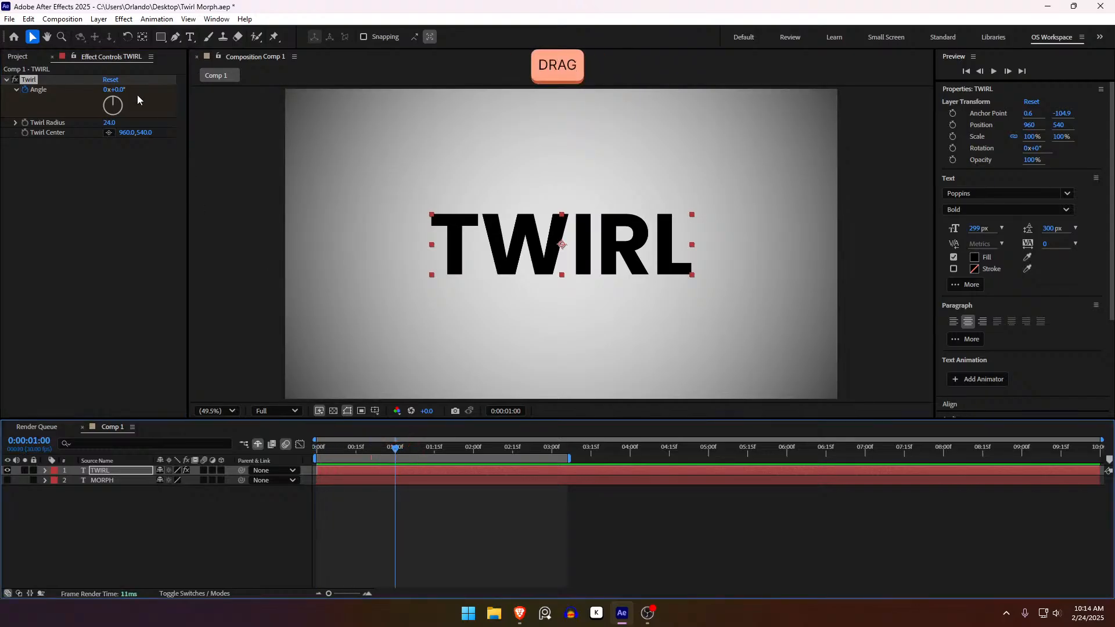
{"action": "left_click", "coordinate": [108, 91]}
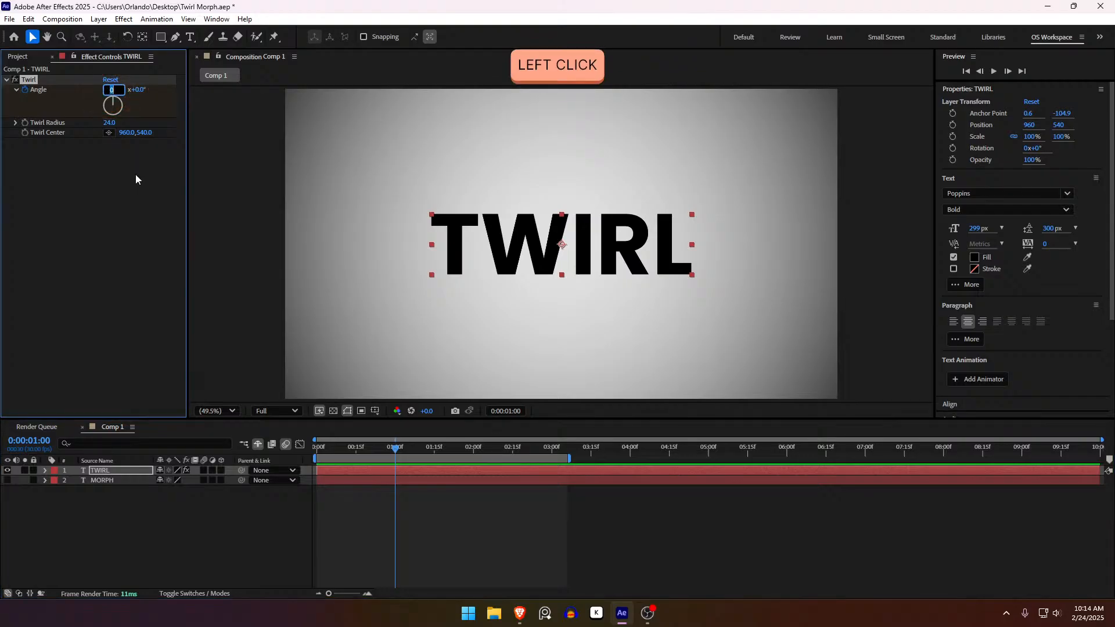
{"action": "type", "text": "1"}
{"action": "key", "text": "Return"}
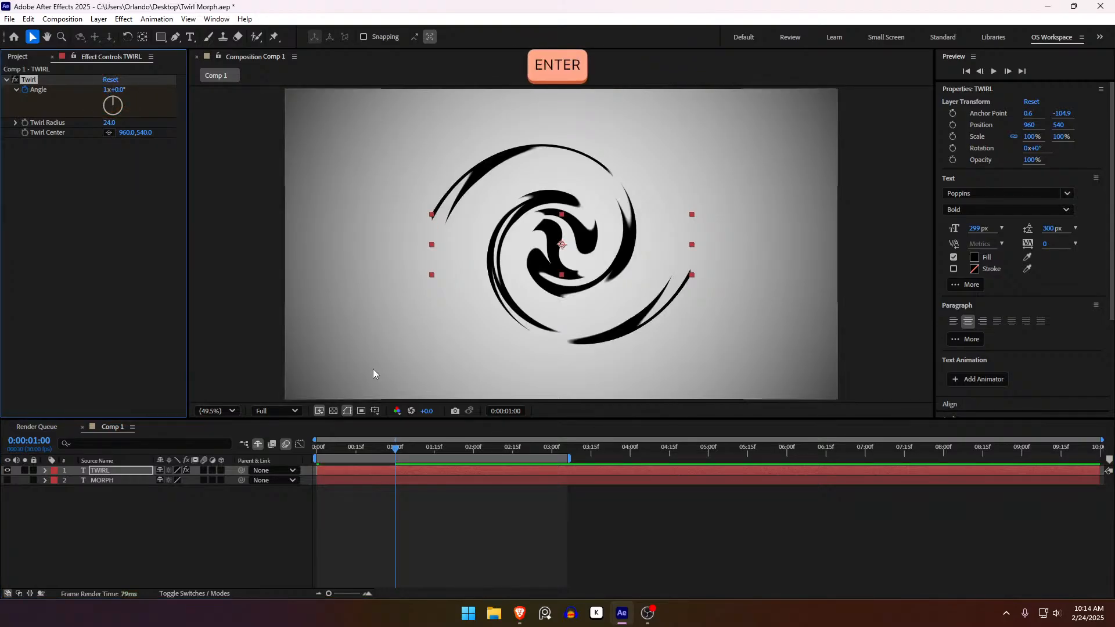
{"action": "left_click", "coordinate": [358, 492]}
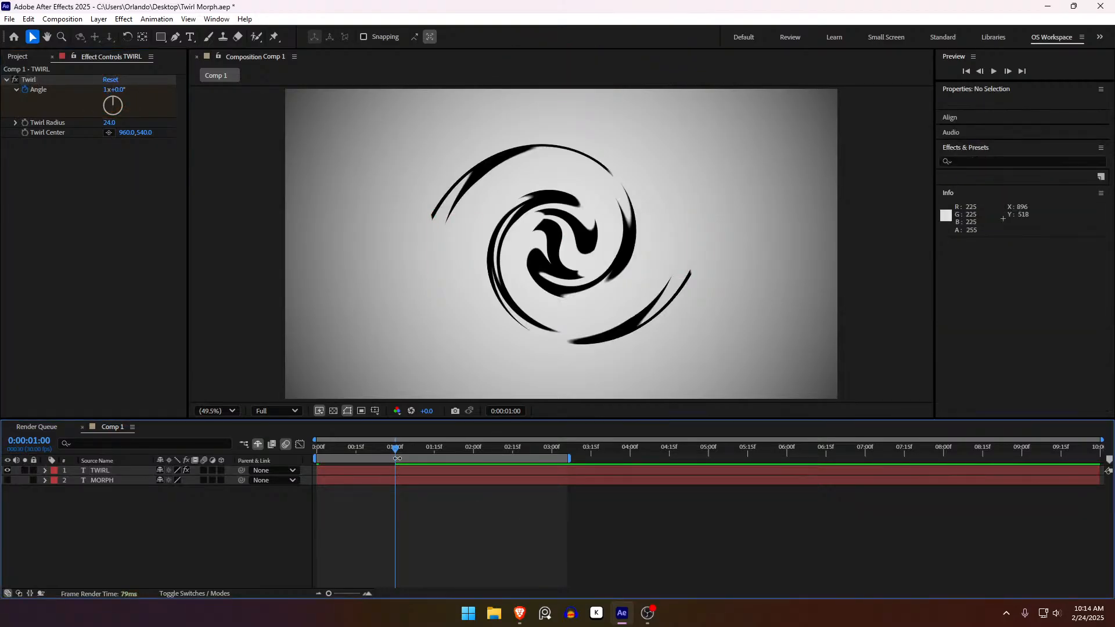
{"action": "left_click_drag", "start_coordinate": [384, 448], "coordinate": [308, 451]}
{"action": "key", "text": "space"}
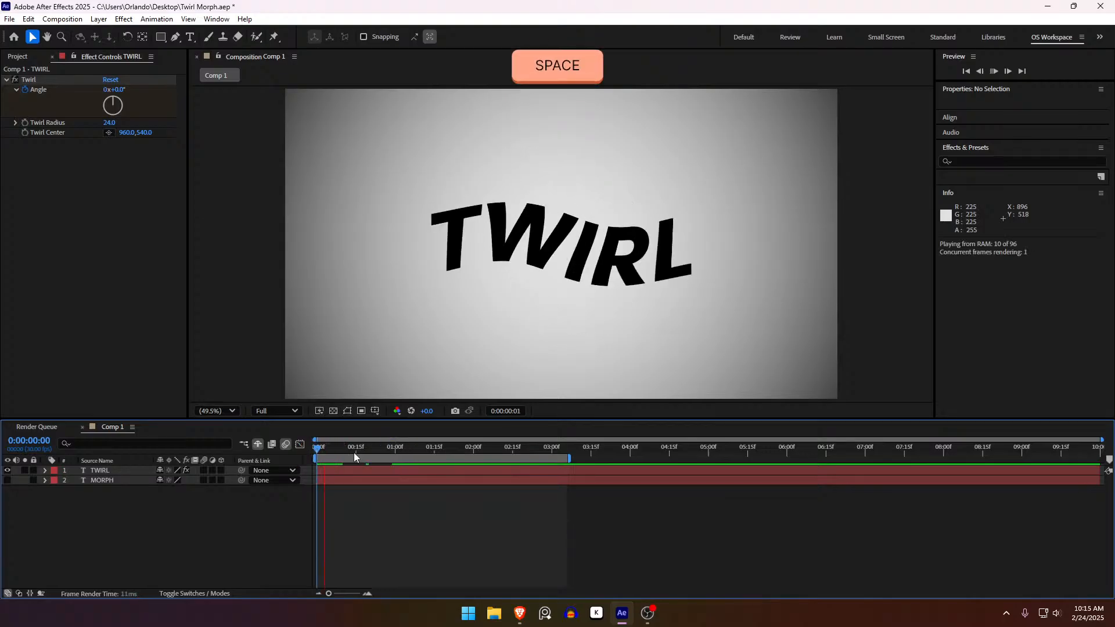
- Reveal the TWIRL layer's keyframes, set the Twirl Radius to 30, and preview the animation from the start
{"action": "left_click_drag", "start_coordinate": [355, 452], "coordinate": [385, 452]}
{"action": "left_click", "coordinate": [403, 473]}
{"action": "key", "text": "u"}
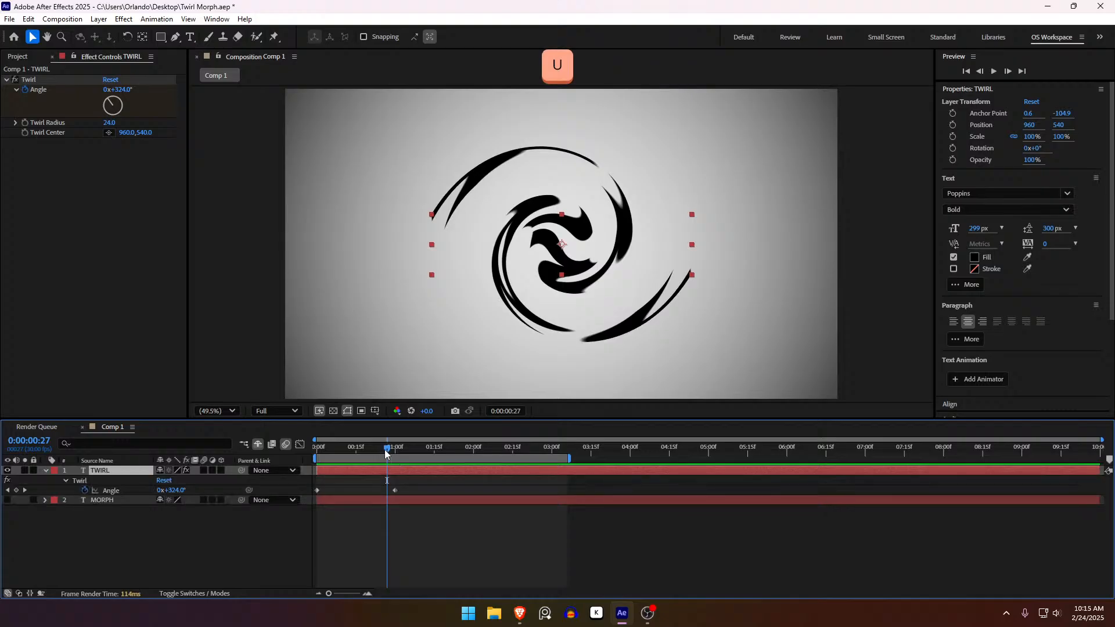
{"action": "left_click", "coordinate": [390, 450]}
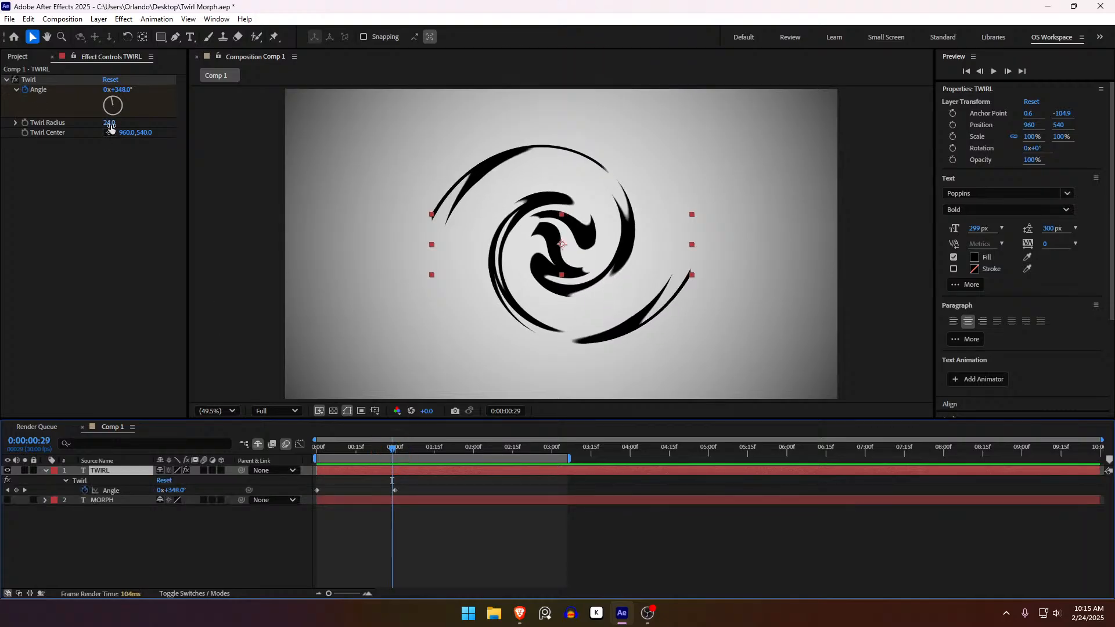
{"action": "left_click_drag", "start_coordinate": [111, 123], "coordinate": [114, 125]}
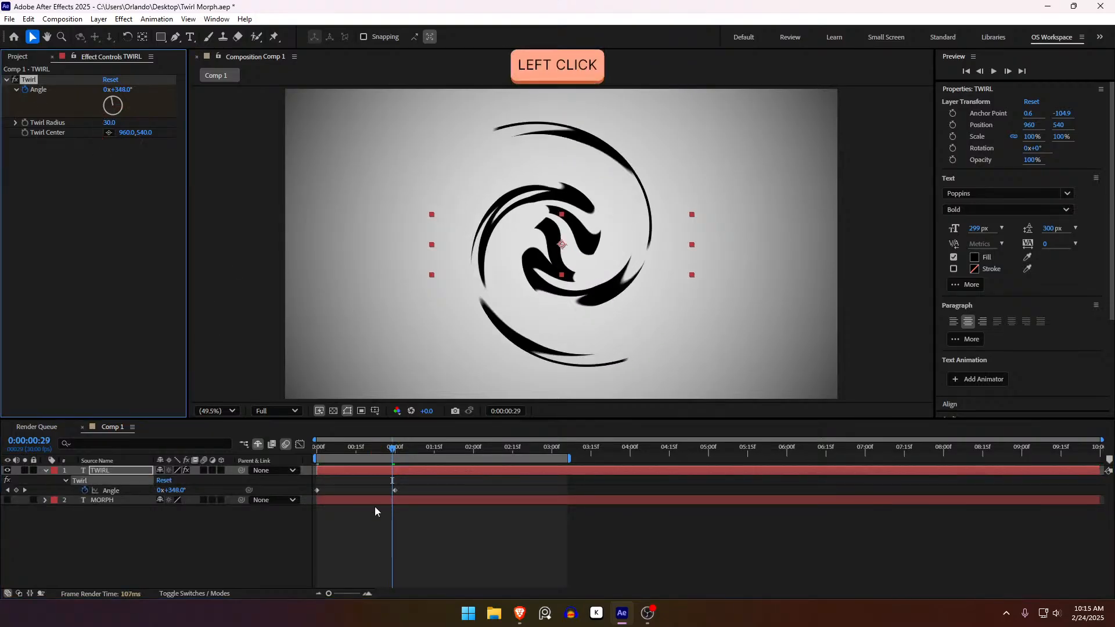
{"action": "left_click", "coordinate": [405, 520]}
{"action": "left_click_drag", "start_coordinate": [389, 445], "coordinate": [274, 451]}
{"action": "key", "text": "space"}
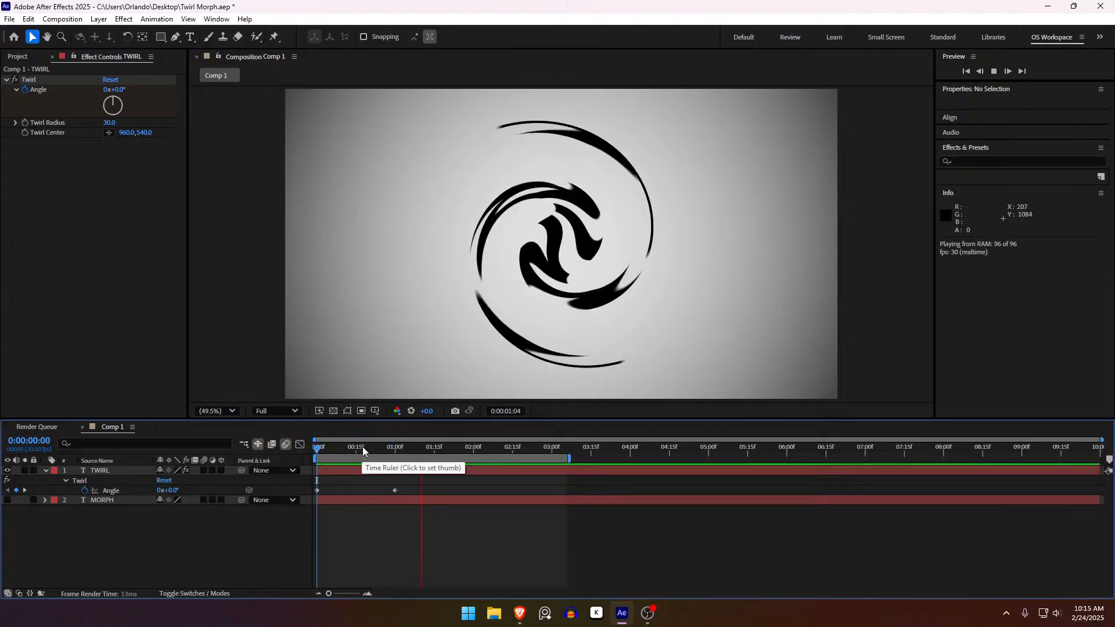
- Collapse the TWIRL keyframes, shift the MORPH layer to start at the 1-second mark, and make it visible
{"action": "left_click_drag", "start_coordinate": [373, 451], "coordinate": [402, 455]}
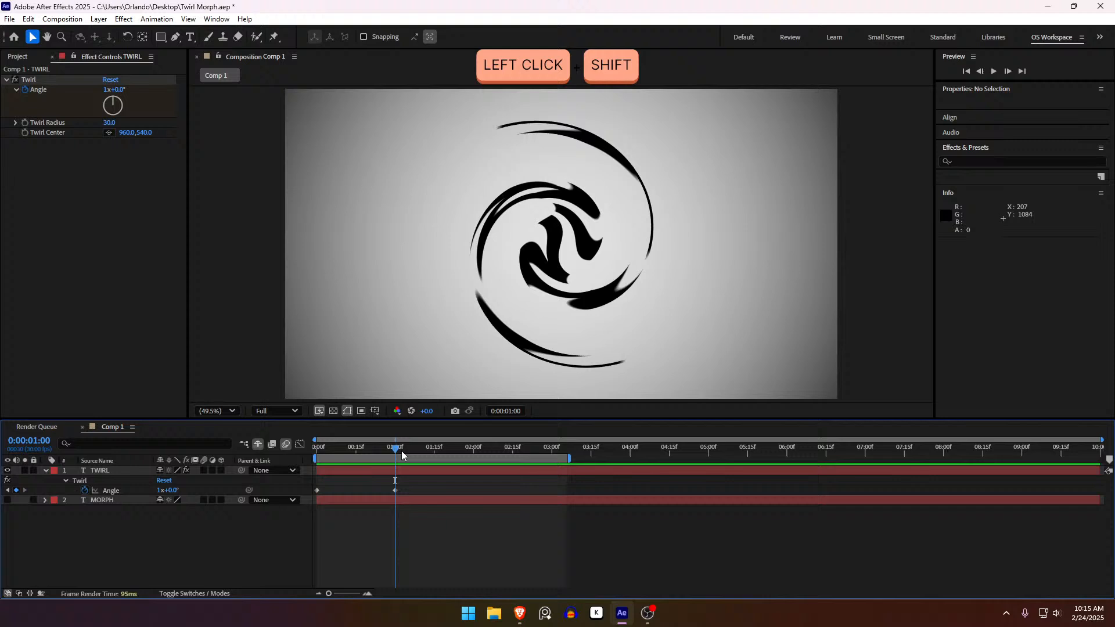
{"action": "left_click", "coordinate": [369, 500]}
{"action": "left_click", "coordinate": [378, 478]}
{"action": "left_click", "coordinate": [377, 469]}
{"action": "key", "text": "u"}
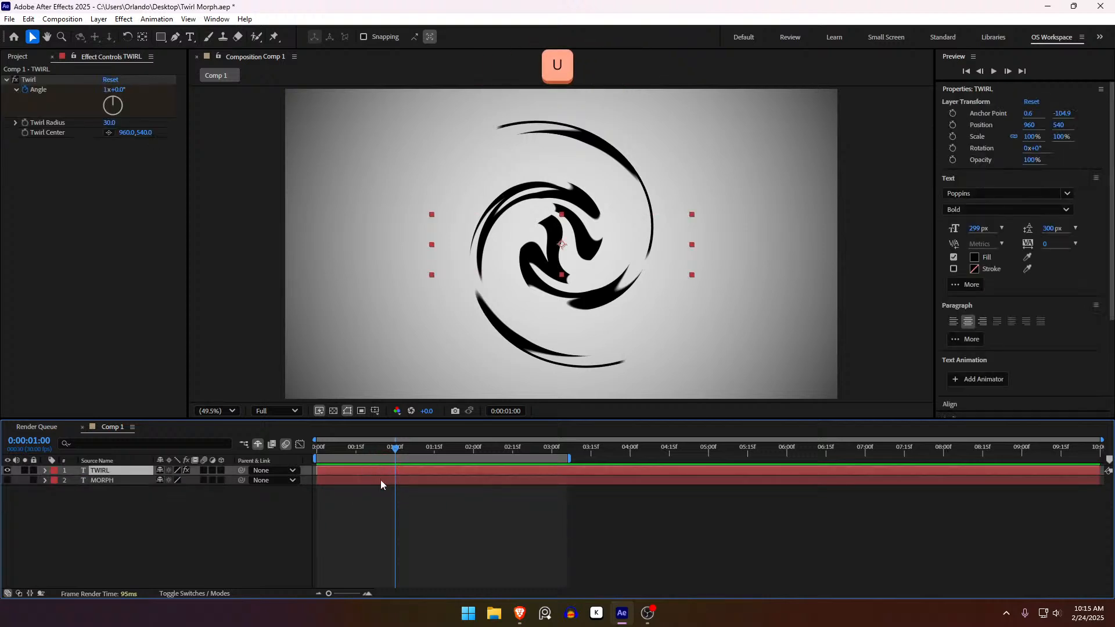
{"action": "left_click", "coordinate": [381, 480]}
{"action": "left_click_drag", "start_coordinate": [357, 481], "coordinate": [431, 483]}
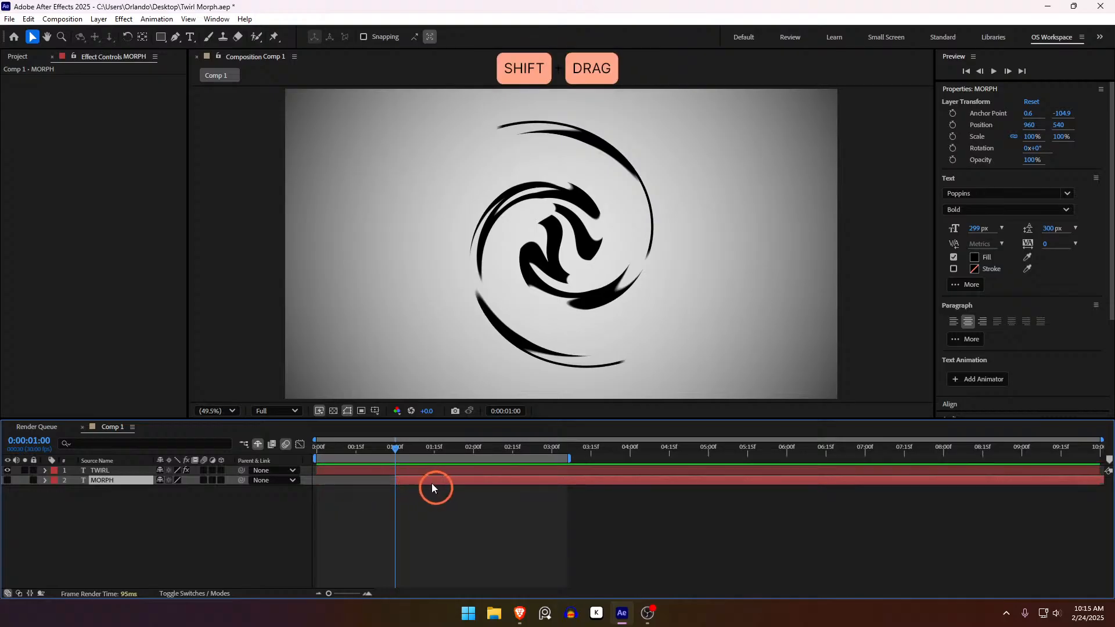
{"action": "left_click", "coordinate": [7, 480]}
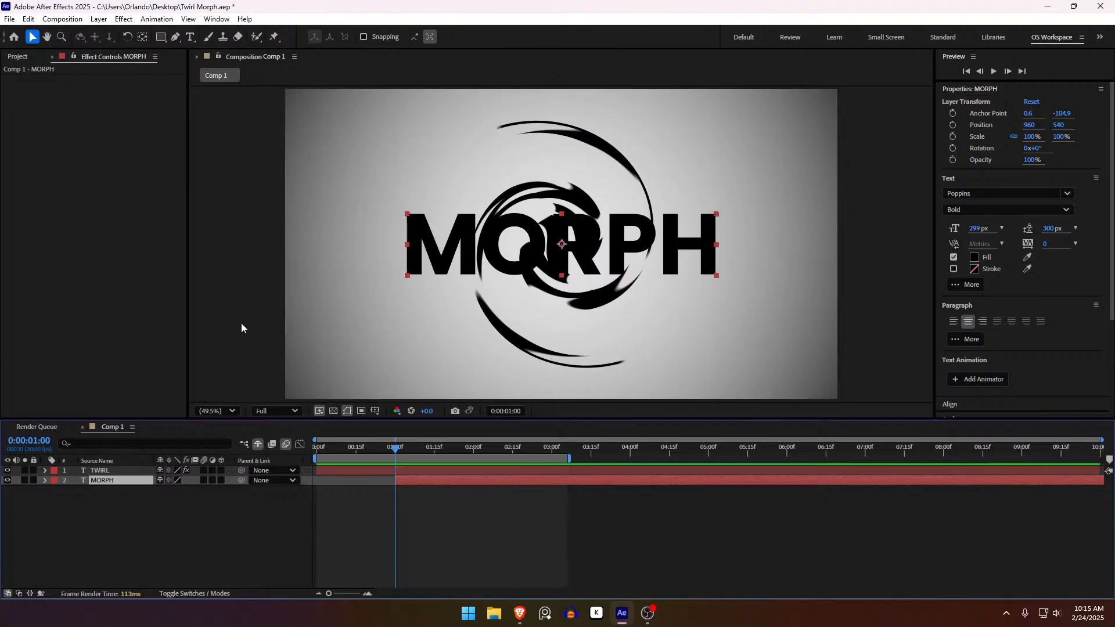
- Split the TWIRL layer at the 1-second mark and delete the part after the split
{"action": "left_click", "coordinate": [420, 472]}
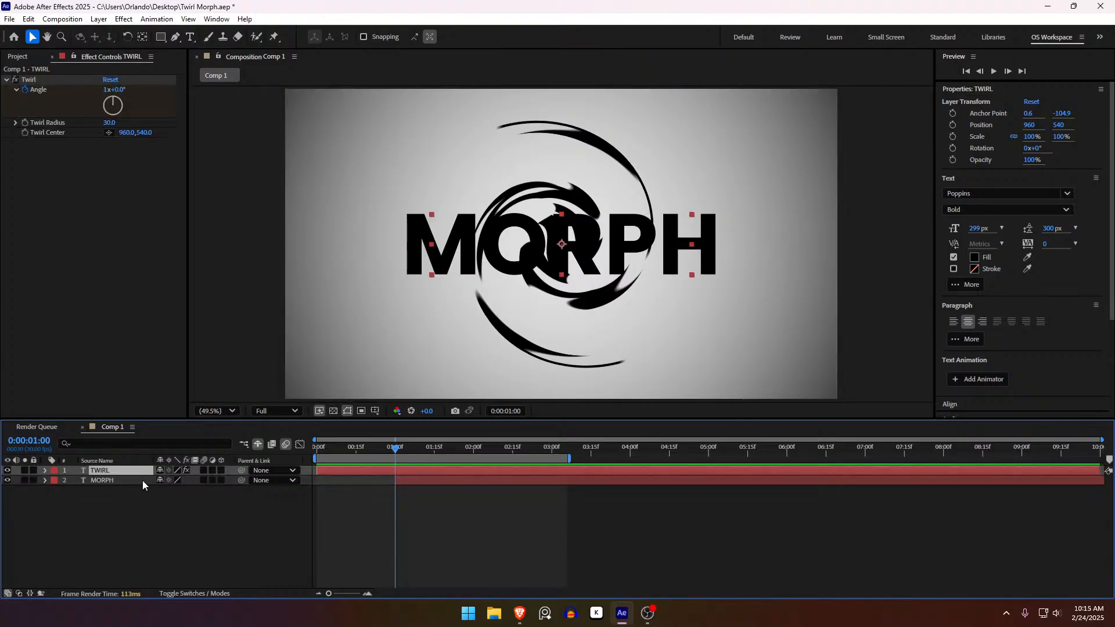
{"action": "left_click", "coordinate": [413, 470]}
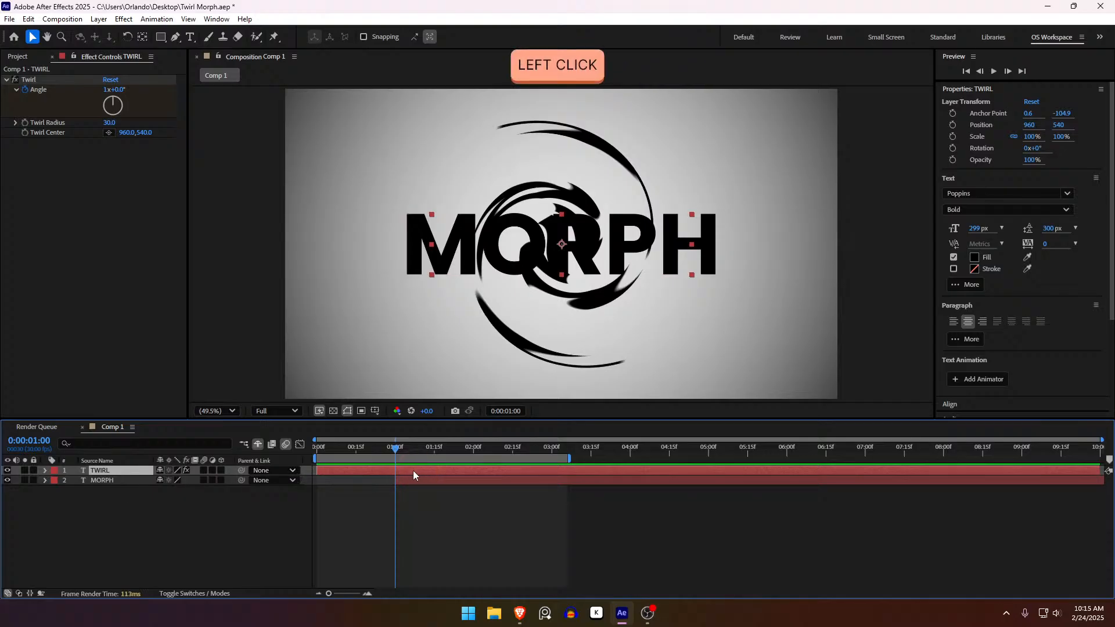
{"action": "key", "text": "ctrl+shift+d"}
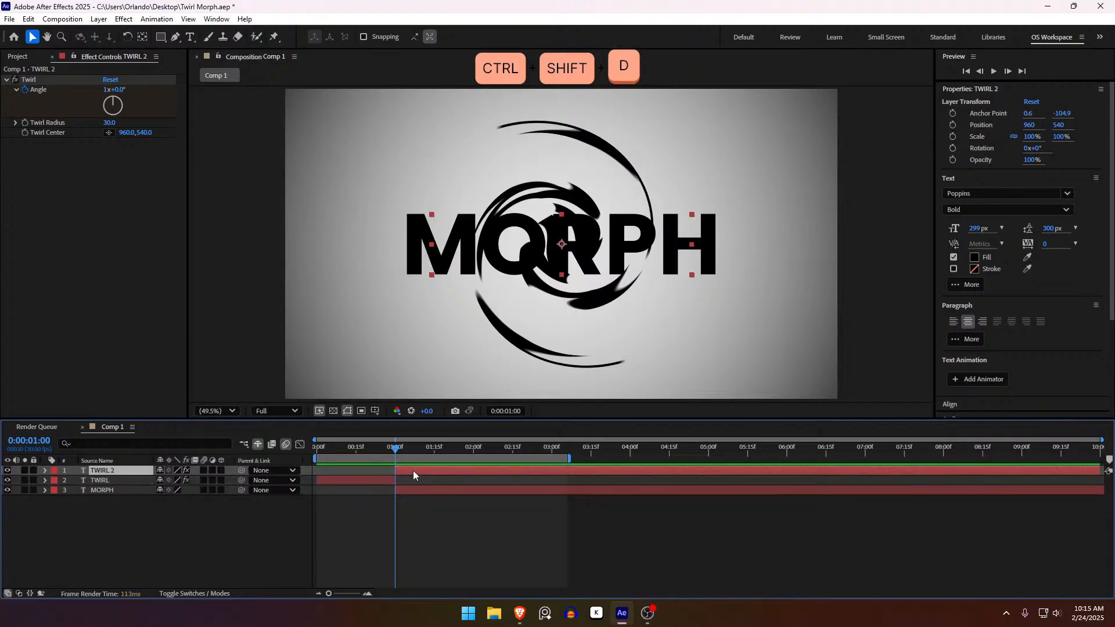
{"action": "key", "text": "Delete"}
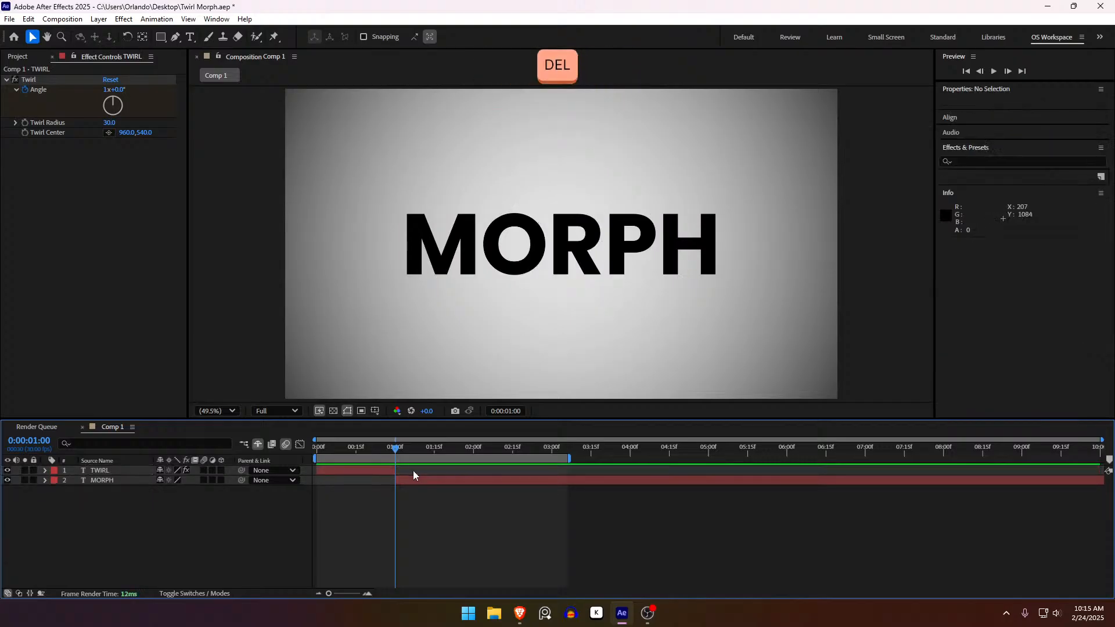
- Apply the Twirl effect to the MORPH layer and enable keyframing for its Angle at the 1-second mark
{"action": "left_click", "coordinate": [431, 482]}
{"action": "key", "text": "ctrl+space"}
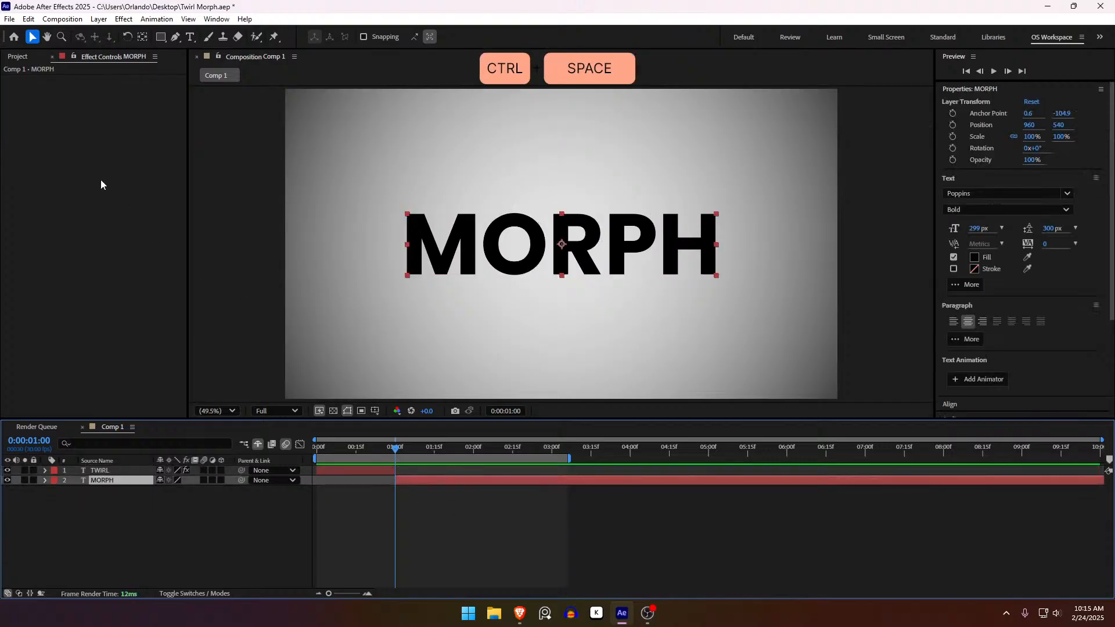
{"action": "type", "text": "twirl"}
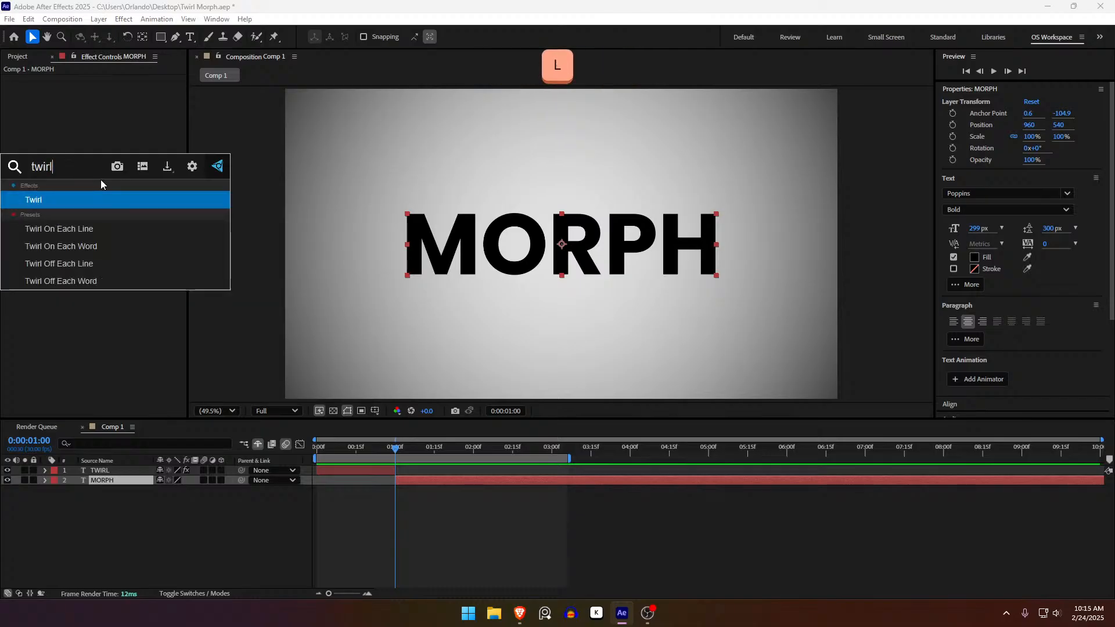
{"action": "key", "text": "Return"}
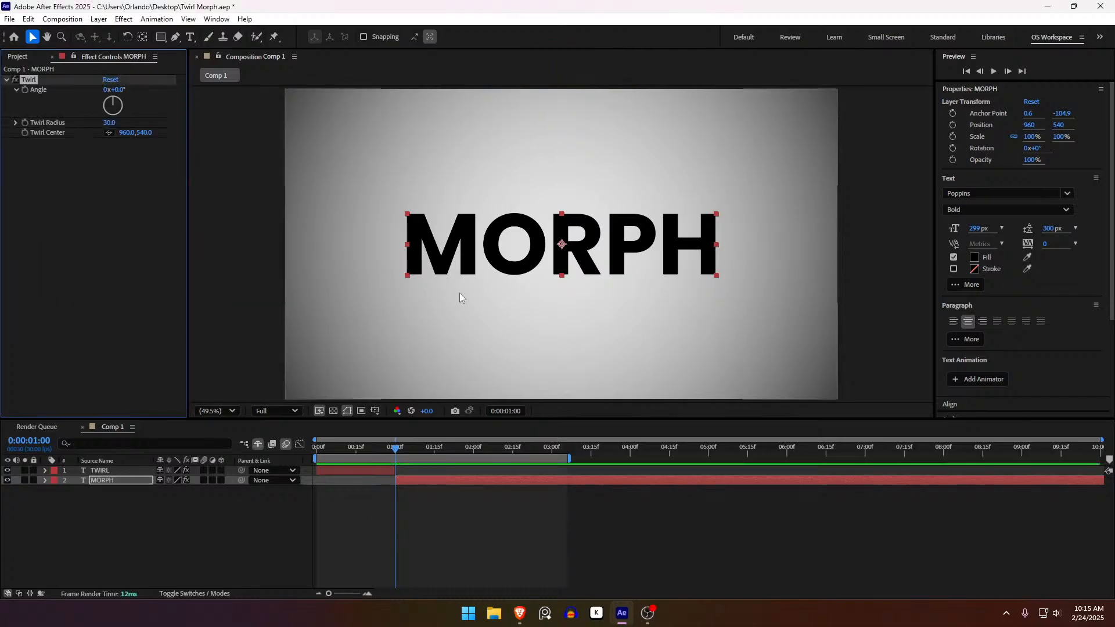
{"action": "left_click", "coordinate": [24, 90]}
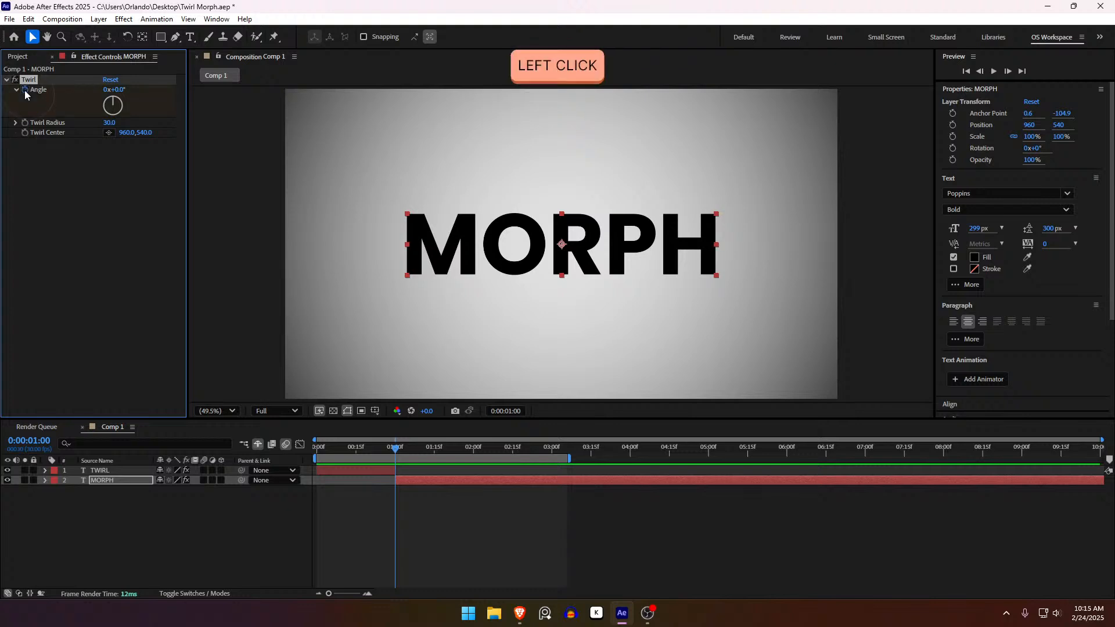
- Compare the last twirled frame of TWIRL with the first MORPH frame around the 1-second mark
{"action": "left_click", "coordinate": [106, 91]}
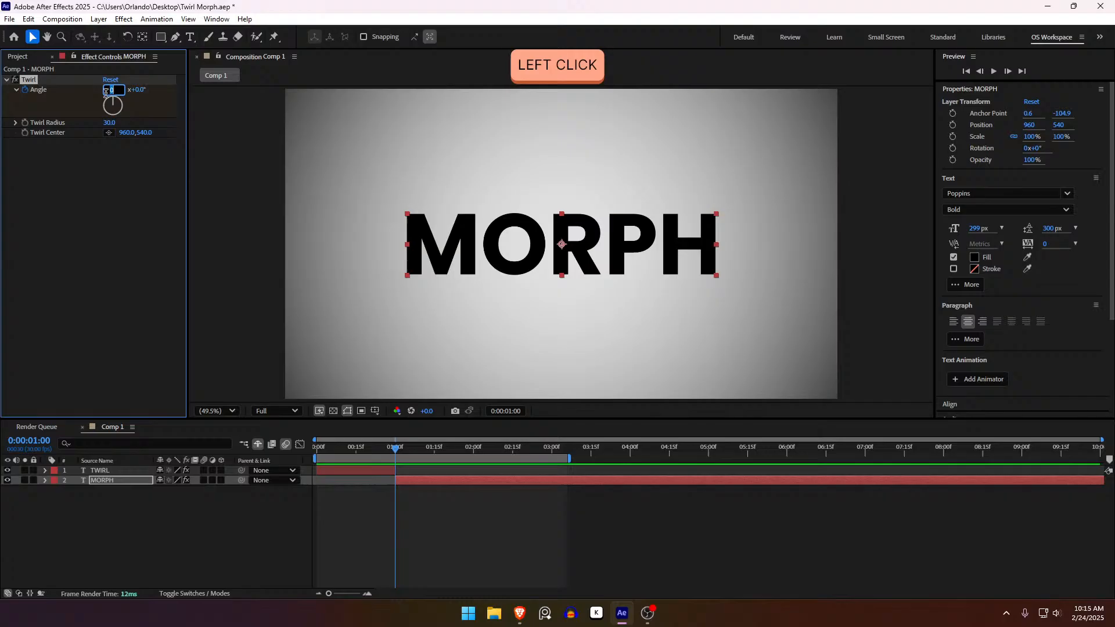
{"action": "left_click", "coordinate": [121, 189]}
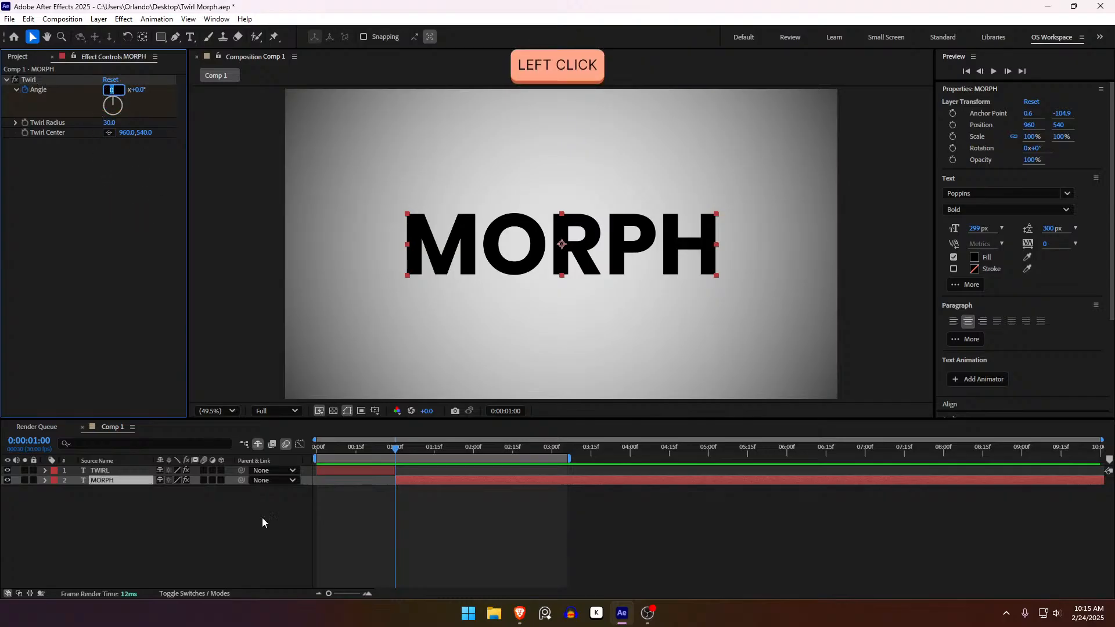
{"action": "left_click", "coordinate": [375, 507]}
{"action": "left_click", "coordinate": [381, 471]}
{"action": "mouse_move", "coordinate": [387, 448]}
{"action": "left_mouse_down"}
{"action": "mouse_move", "coordinate": [370, 454]}
{"action": "mouse_move", "coordinate": [393, 450]}
{"action": "left_mouse_up"}
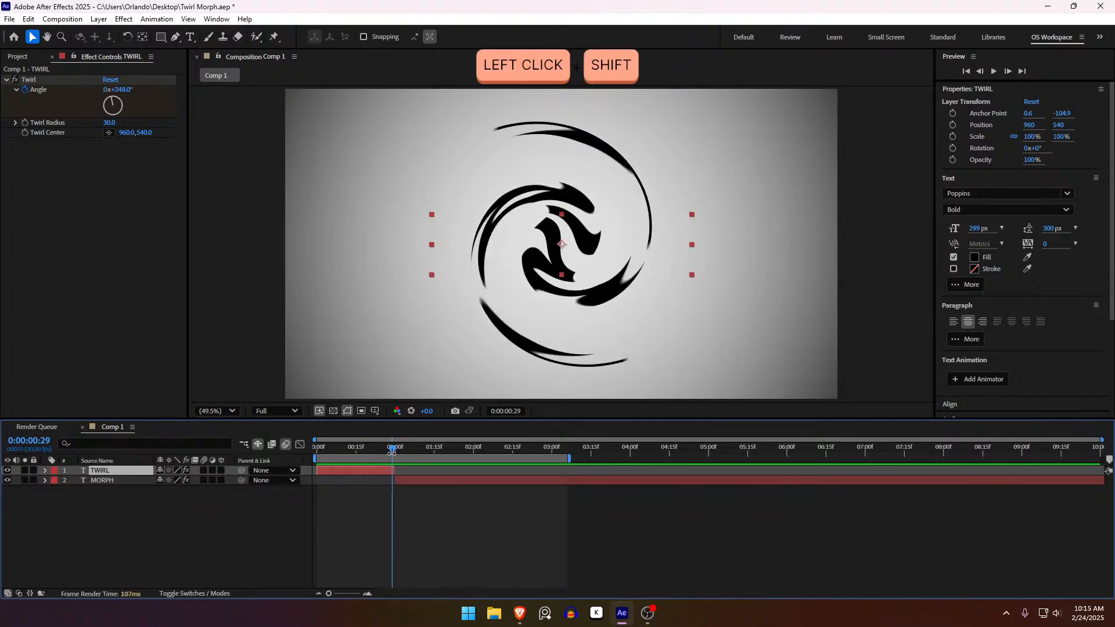
{"action": "left_click", "coordinate": [393, 451]}
{"action": "left_click", "coordinate": [393, 449]}
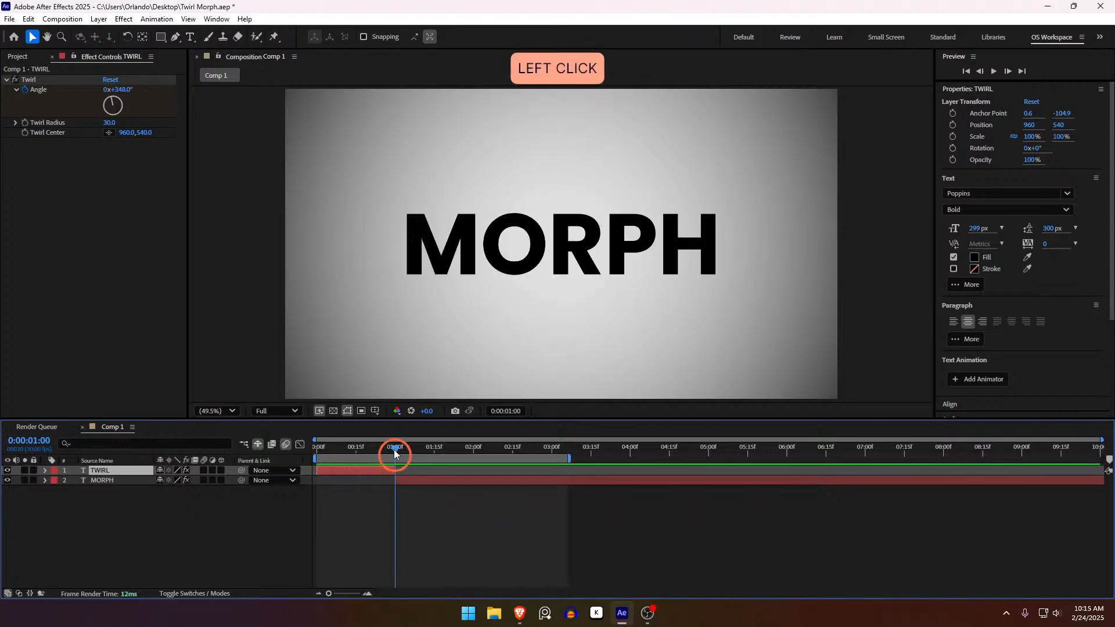
- Set the MORPH layer's Twirl Angle to -1 revolution at the 1-second keyframe
{"action": "left_click", "coordinate": [406, 479]}
{"action": "left_click", "coordinate": [110, 93]}
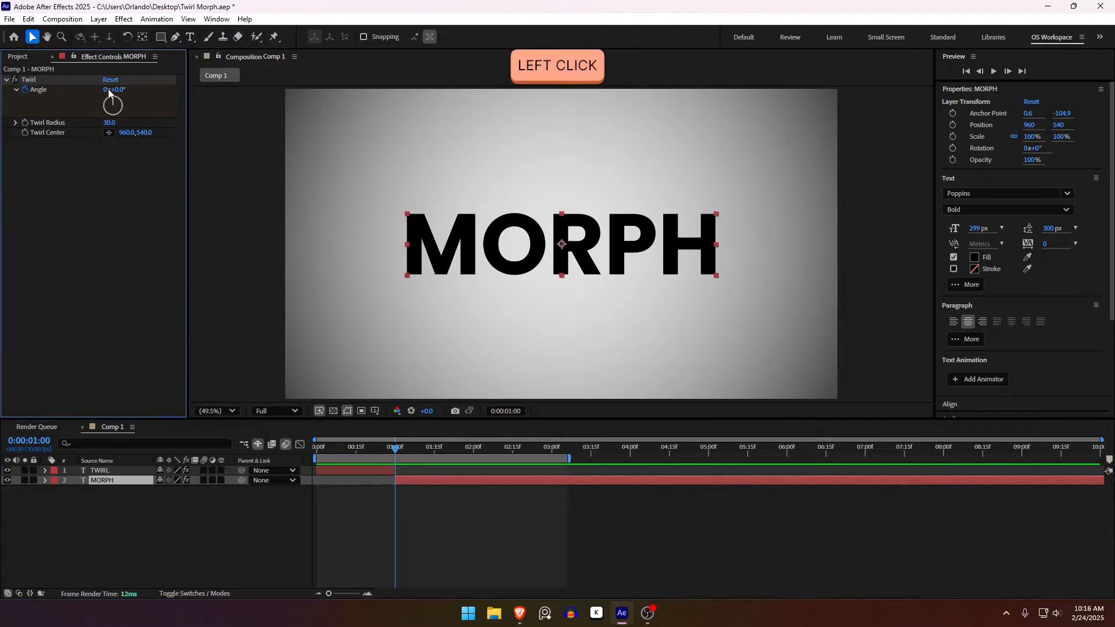
{"action": "left_click", "coordinate": [106, 90]}
{"action": "type", "text": "-"}
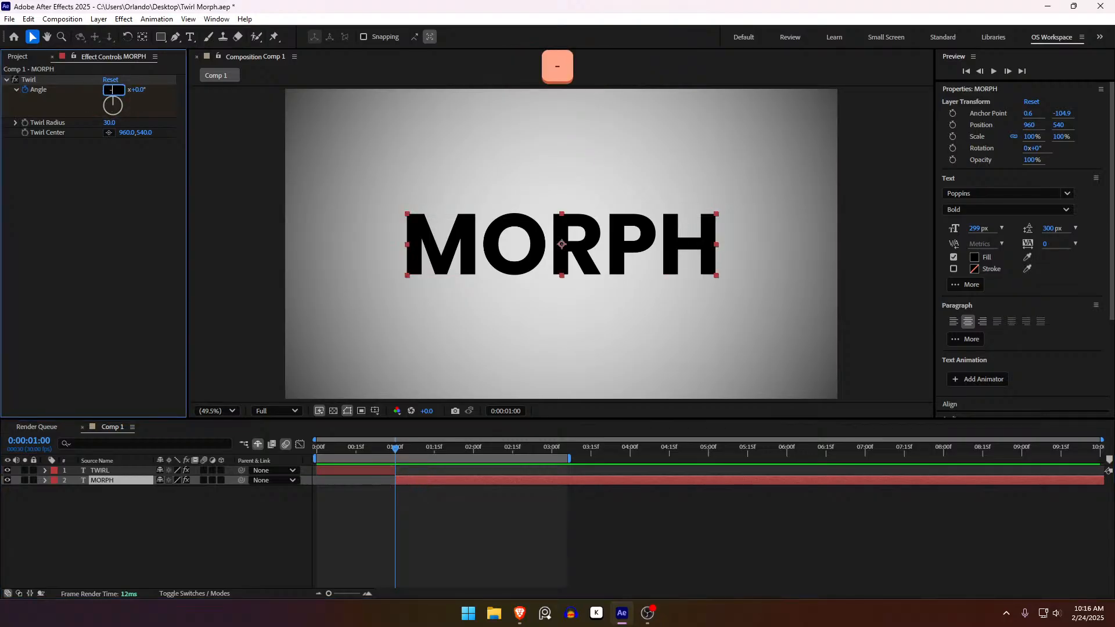
{"action": "type", "text": "1"}
{"action": "key", "text": "Return"}
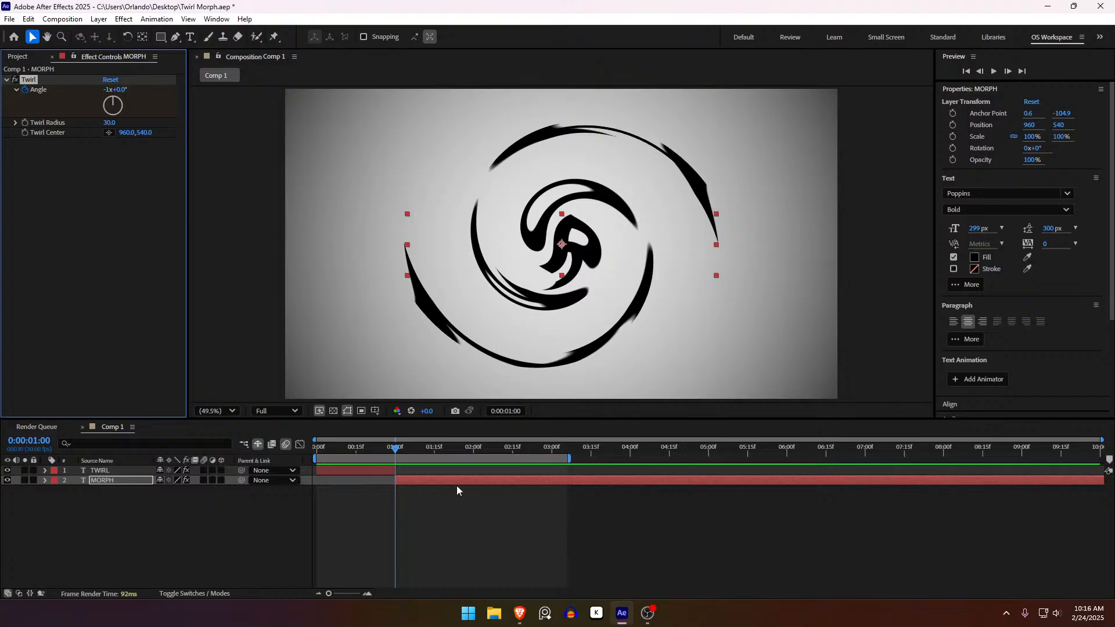
- Keyframe the MORPH layer's Twirl Angle at 0 revolutions at the 2-second mark
{"action": "left_click", "coordinate": [458, 542]}
{"action": "left_click_drag", "start_coordinate": [402, 448], "coordinate": [474, 452]}
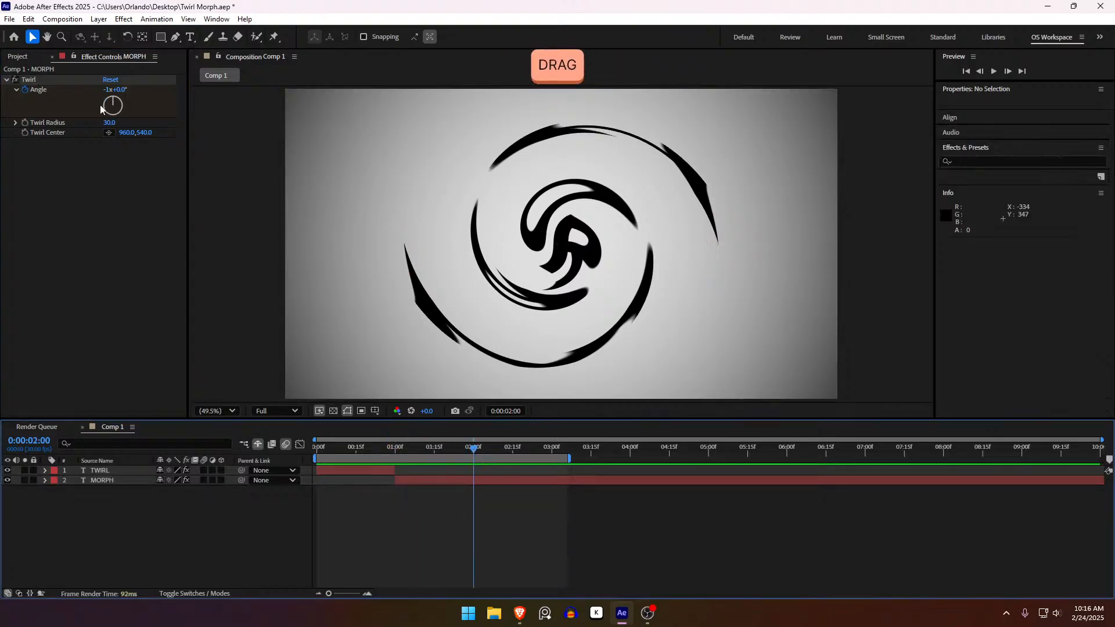
{"action": "left_click", "coordinate": [110, 91]}
{"action": "type", "text": "0"}
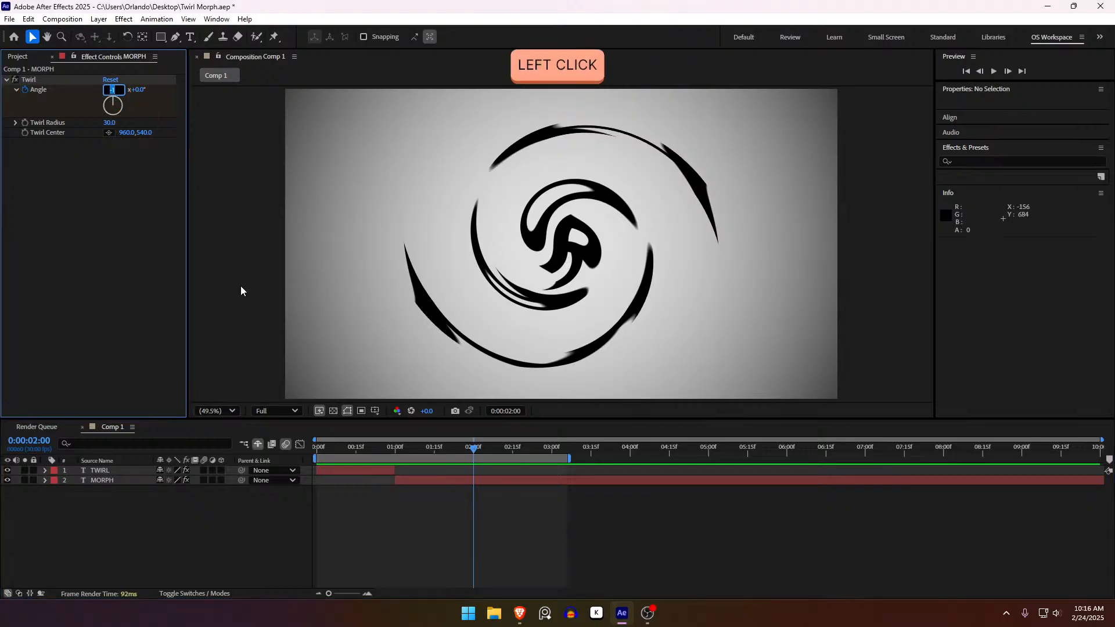
{"action": "key", "text": "Return"}
{"action": "left_click", "coordinate": [455, 526]}
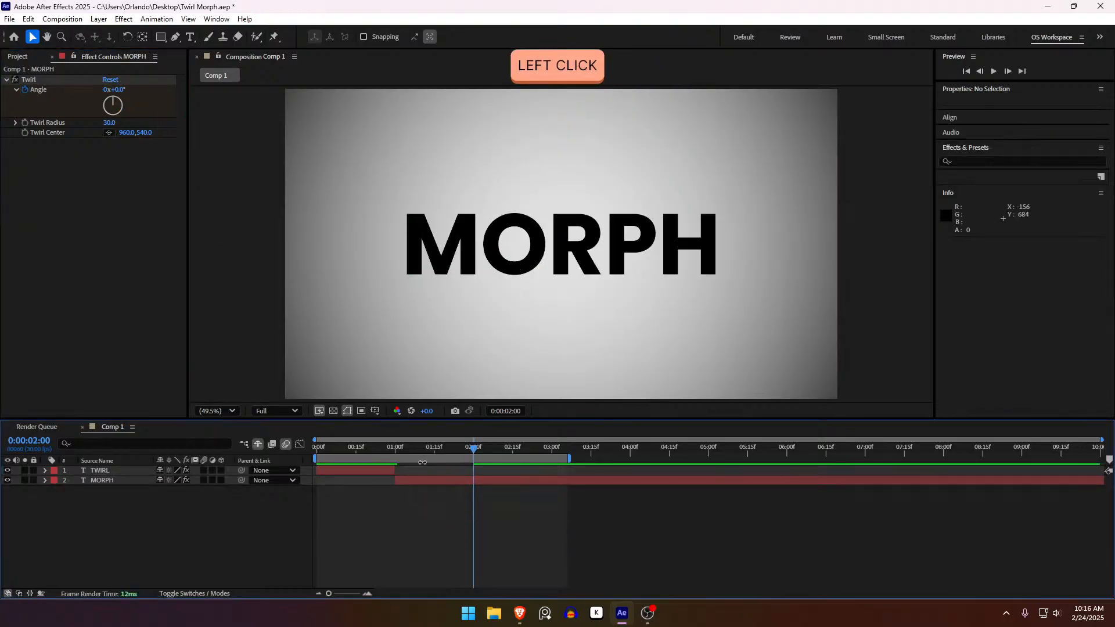
- Preview the TWIRL to MORPH transition from the start and scrub through the MORPH untwirl
{"action": "left_click_drag", "start_coordinate": [474, 448], "coordinate": [340, 453]}
{"action": "key", "text": "space"}
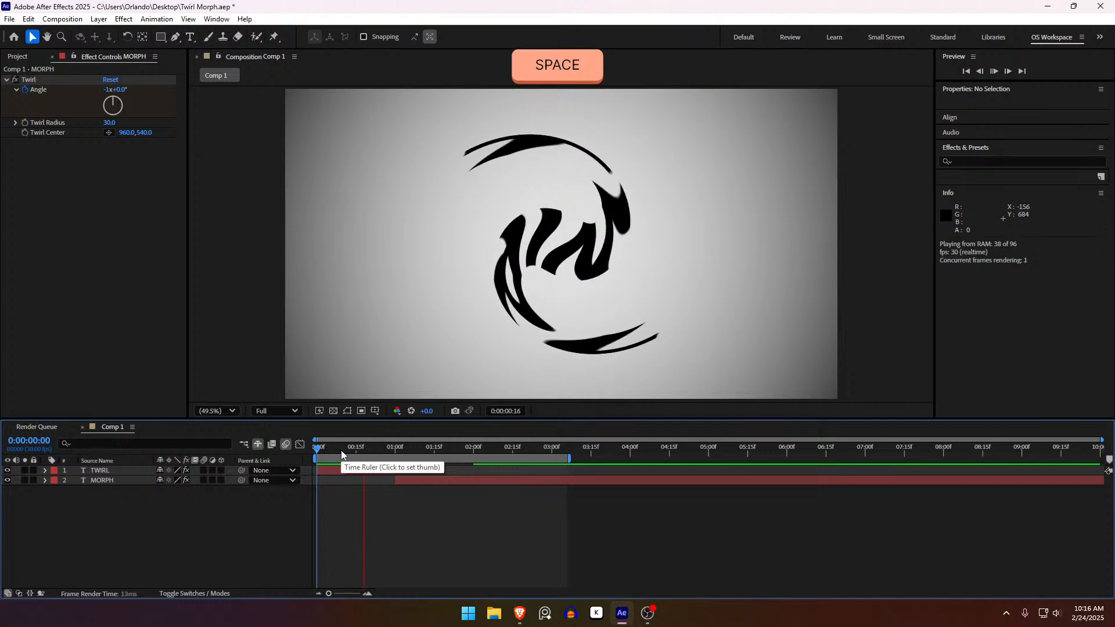
{"action": "key", "text": "space"}
{"action": "left_click_drag", "start_coordinate": [340, 451], "coordinate": [462, 466]}
- Reveal the Angle keyframes of both text layers and apply Easy Ease to all of them
{"action": "key", "text": "u"}
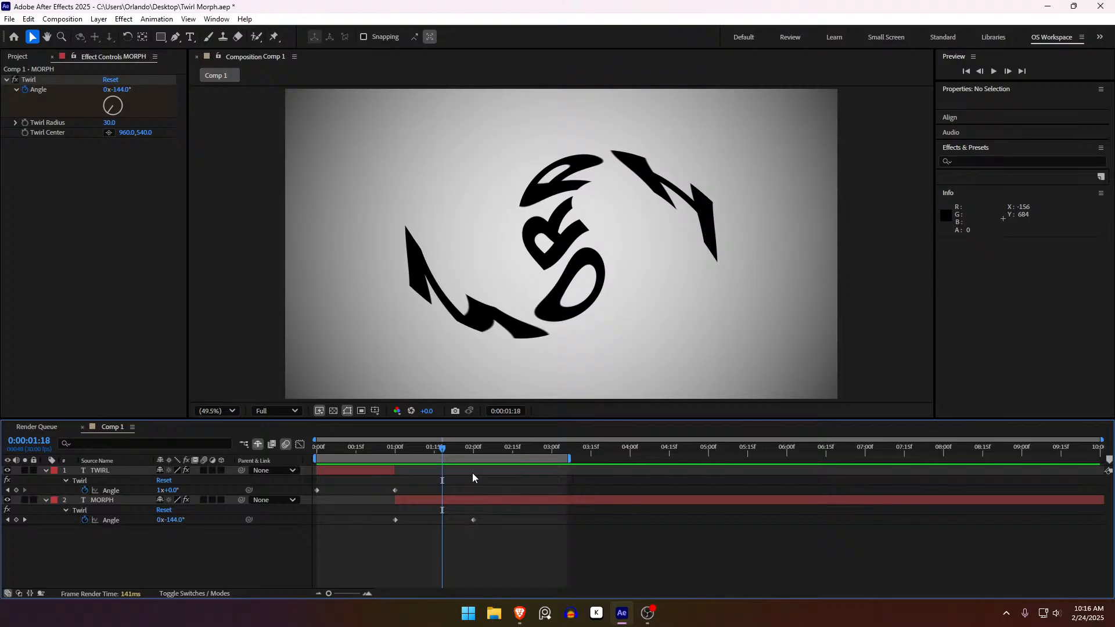
{"action": "left_click_drag", "start_coordinate": [516, 543], "coordinate": [172, 471]}
{"action": "key", "text": "F9"}
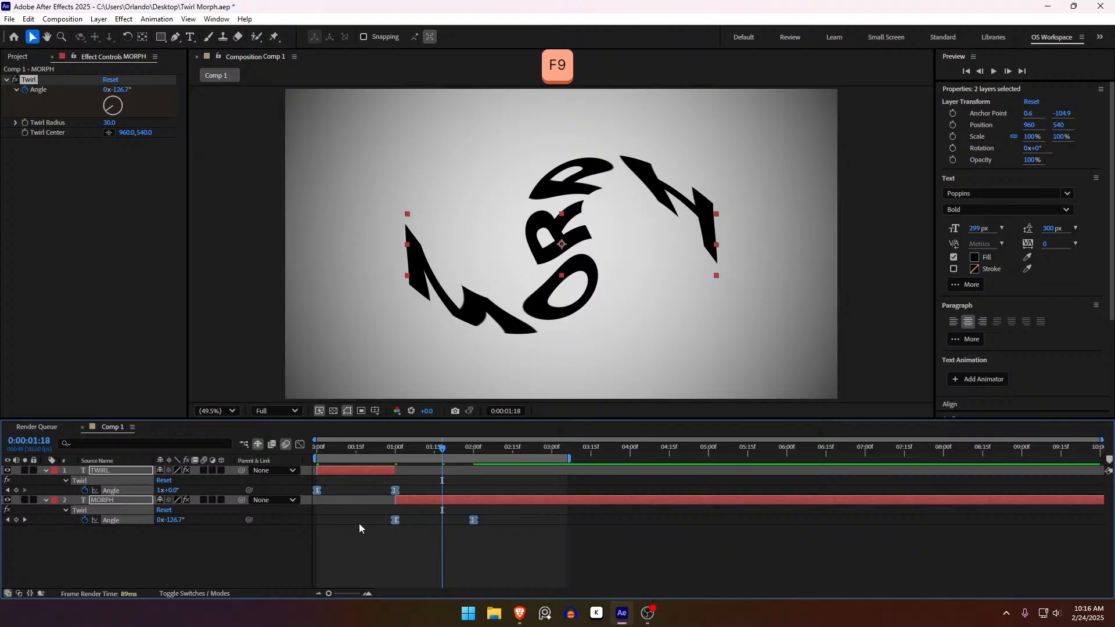
{"action": "left_click", "coordinate": [331, 495]}
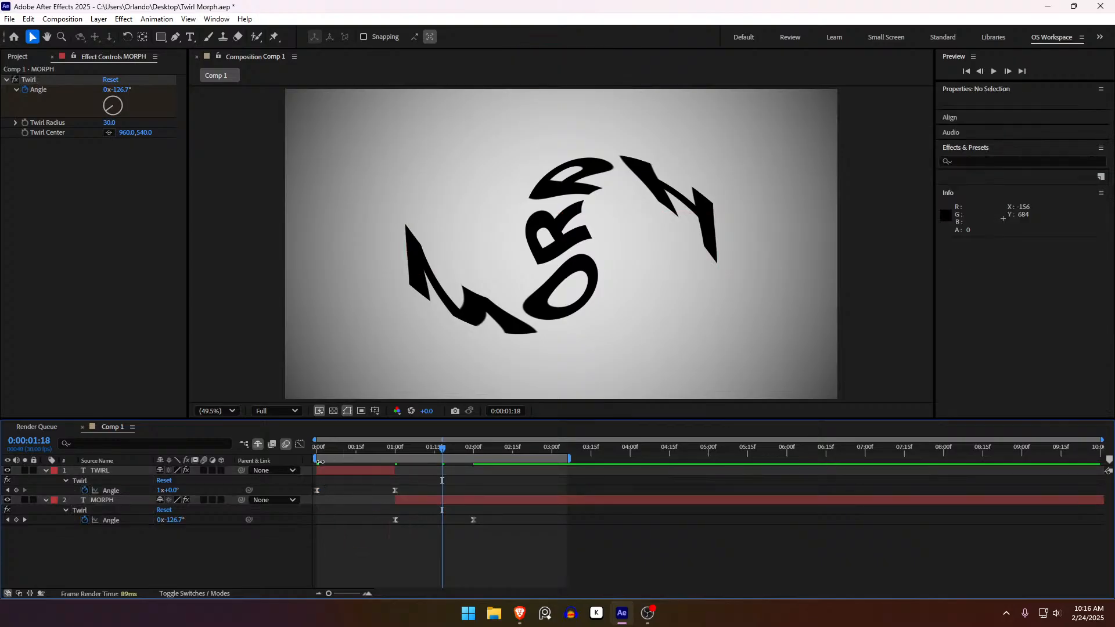
- Reshape the TWIRL Angle speed graph so it starts slowly and peaks sharply at the 1-second mark
{"action": "left_click", "coordinate": [300, 444]}
{"action": "left_click", "coordinate": [300, 444]}
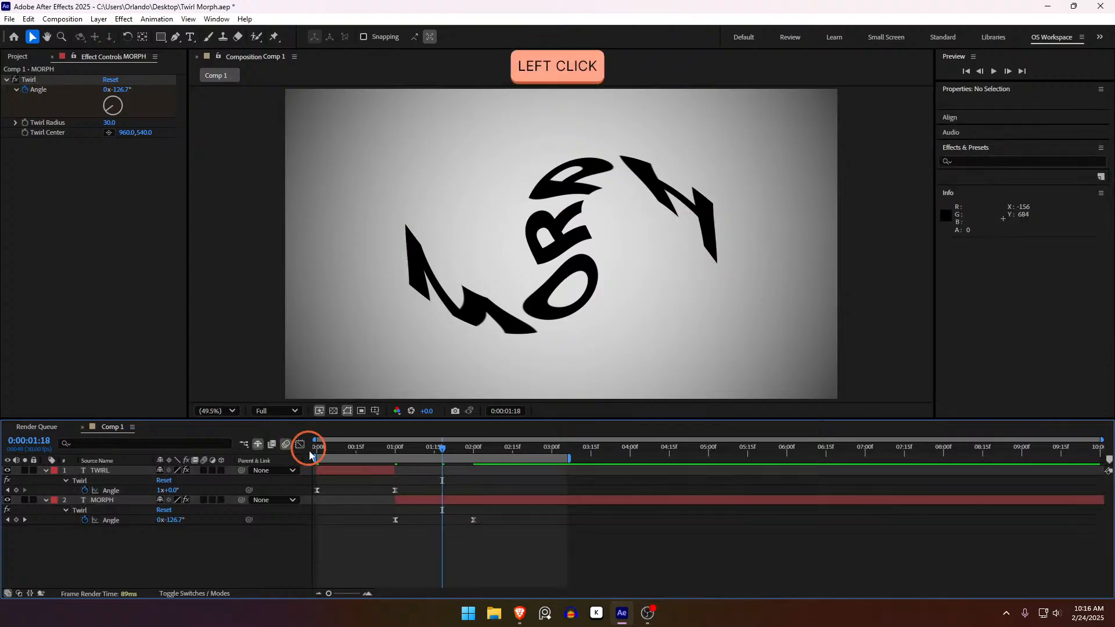
{"action": "left_click", "coordinate": [317, 490]}
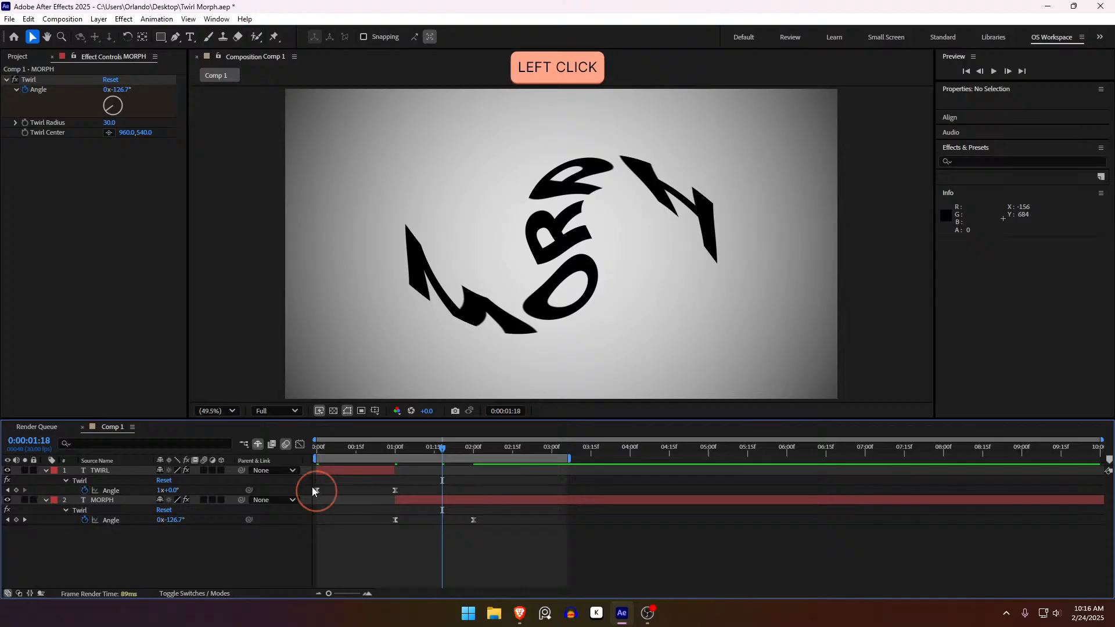
{"action": "left_click", "coordinate": [299, 445]}
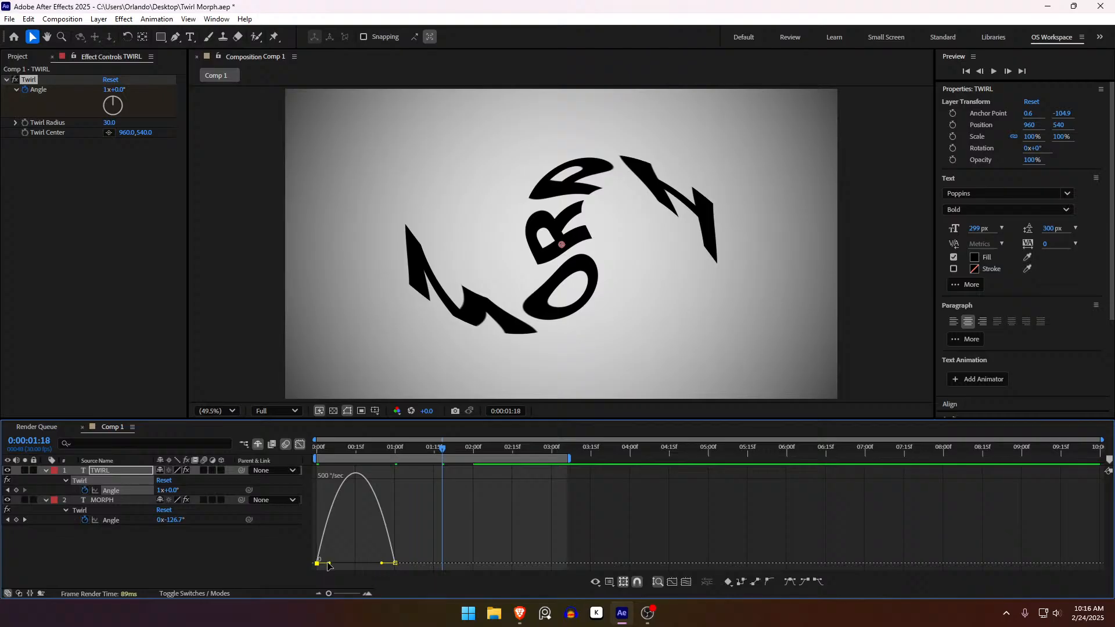
{"action": "left_click_drag", "start_coordinate": [330, 566], "coordinate": [401, 569]}
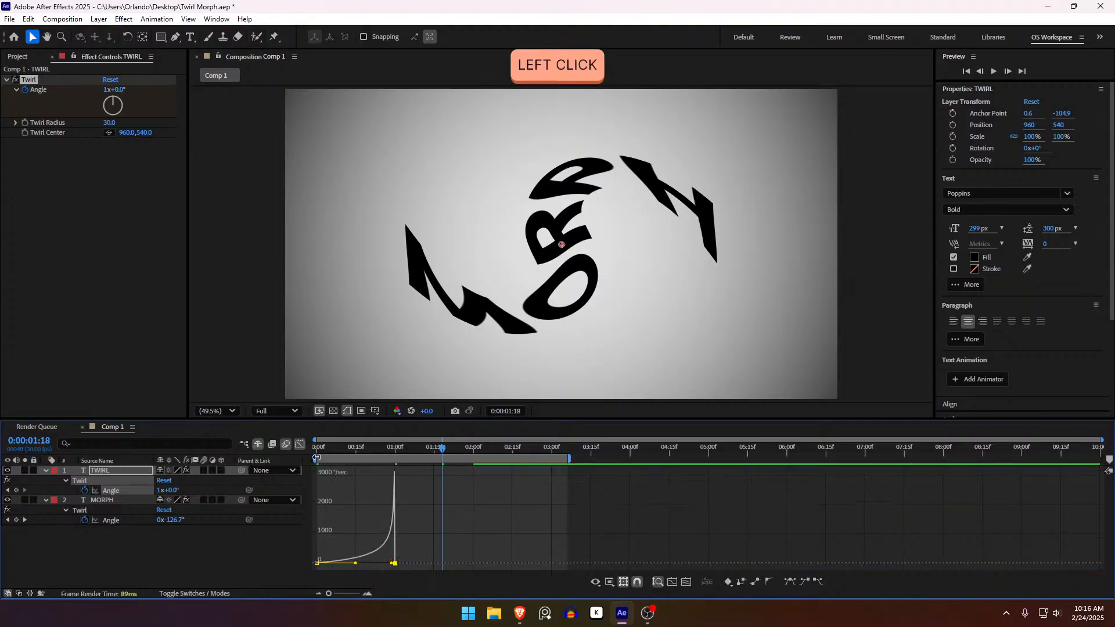
{"action": "left_click", "coordinate": [299, 445]}
{"action": "left_click", "coordinate": [478, 544]}
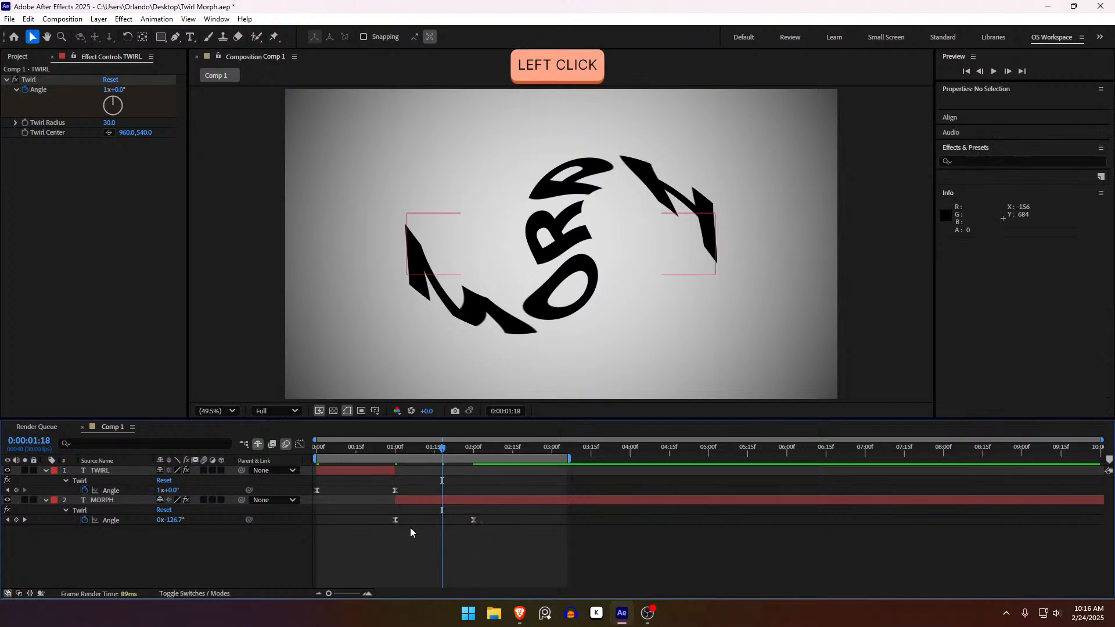
- Reshape the MORPH Angle speed graph so it peaks at the 1-second mark and slows gradually toward 2 seconds
{"action": "left_click", "coordinate": [473, 520]}
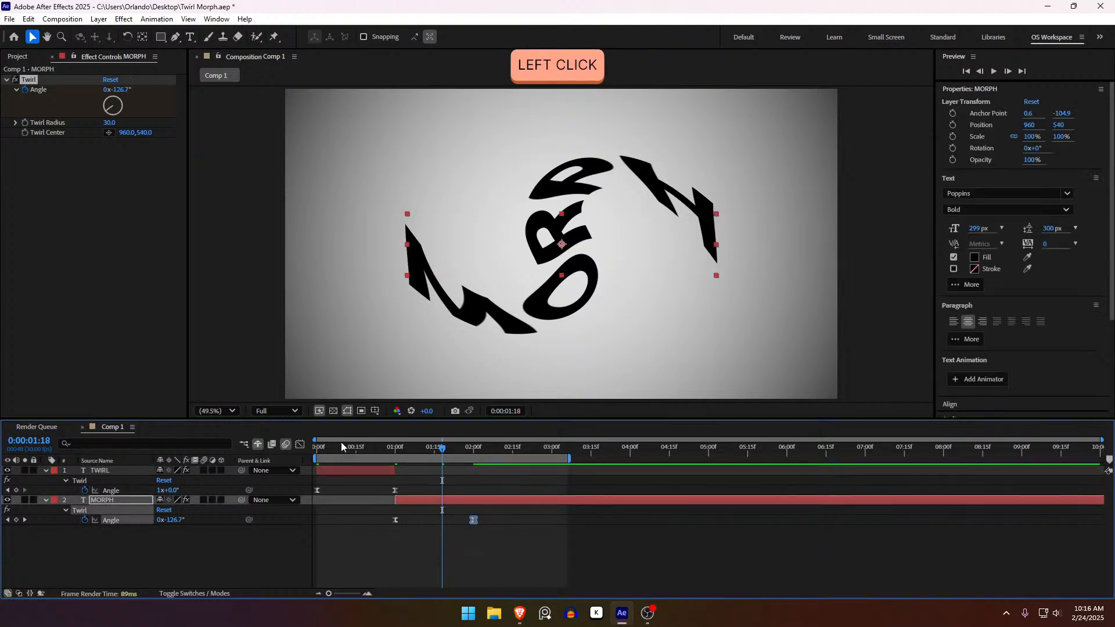
{"action": "left_click", "coordinate": [300, 444]}
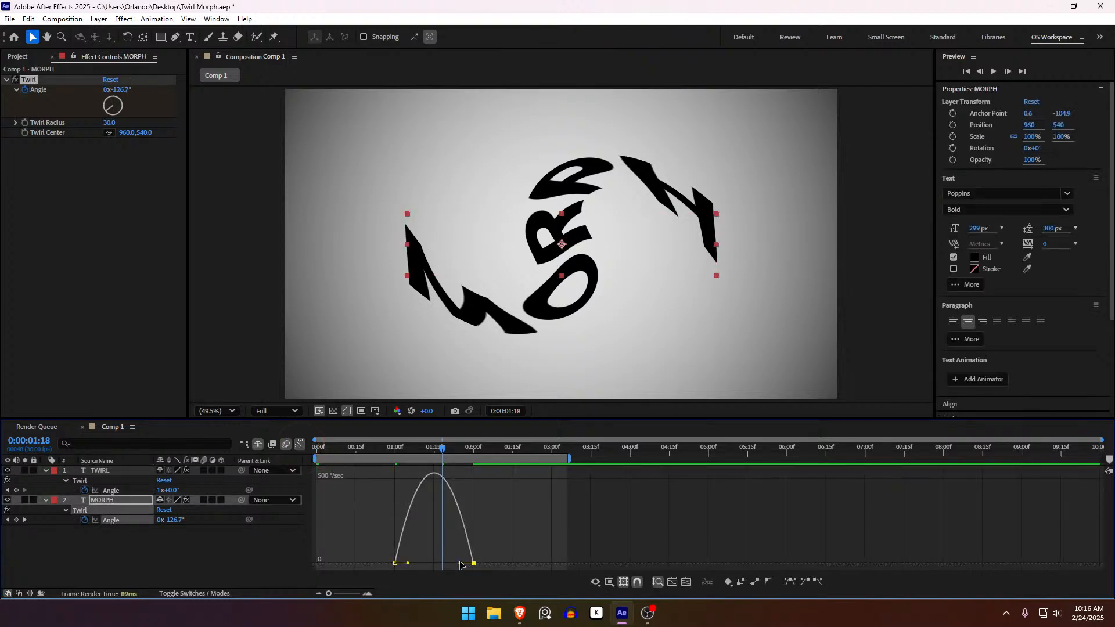
{"action": "left_click_drag", "start_coordinate": [463, 565], "coordinate": [401, 566]}
{"action": "left_click", "coordinate": [409, 565]}
{"action": "left_click", "coordinate": [301, 444]}
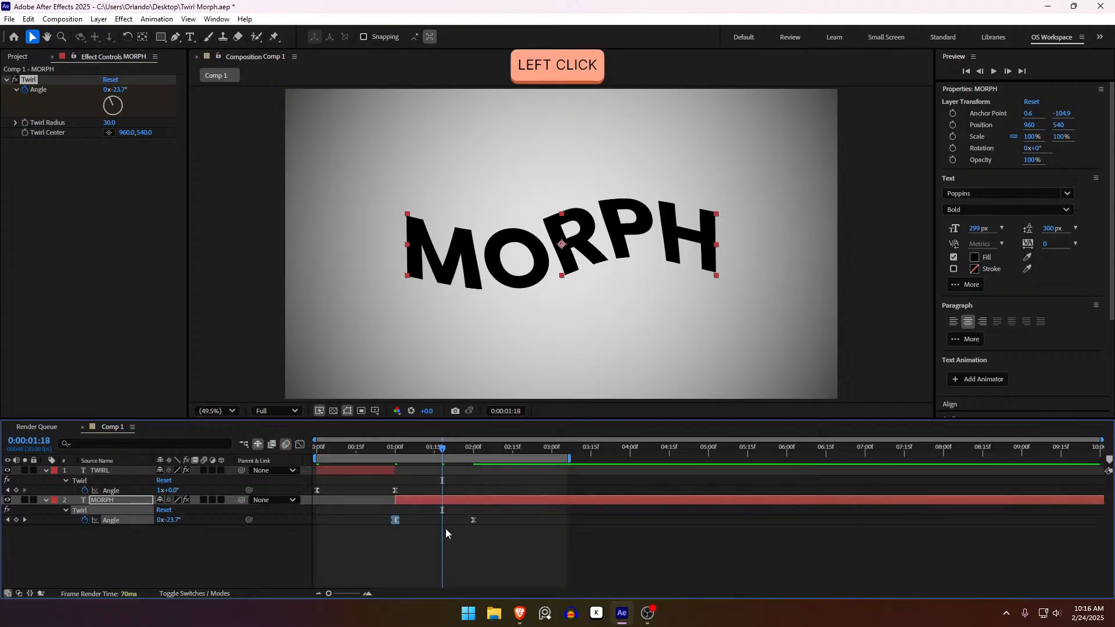
{"action": "left_click", "coordinate": [445, 529]}
- Preview the eased transition from the start and inspect the frame at the 1-second mark
{"action": "left_click_drag", "start_coordinate": [375, 447], "coordinate": [303, 455]}
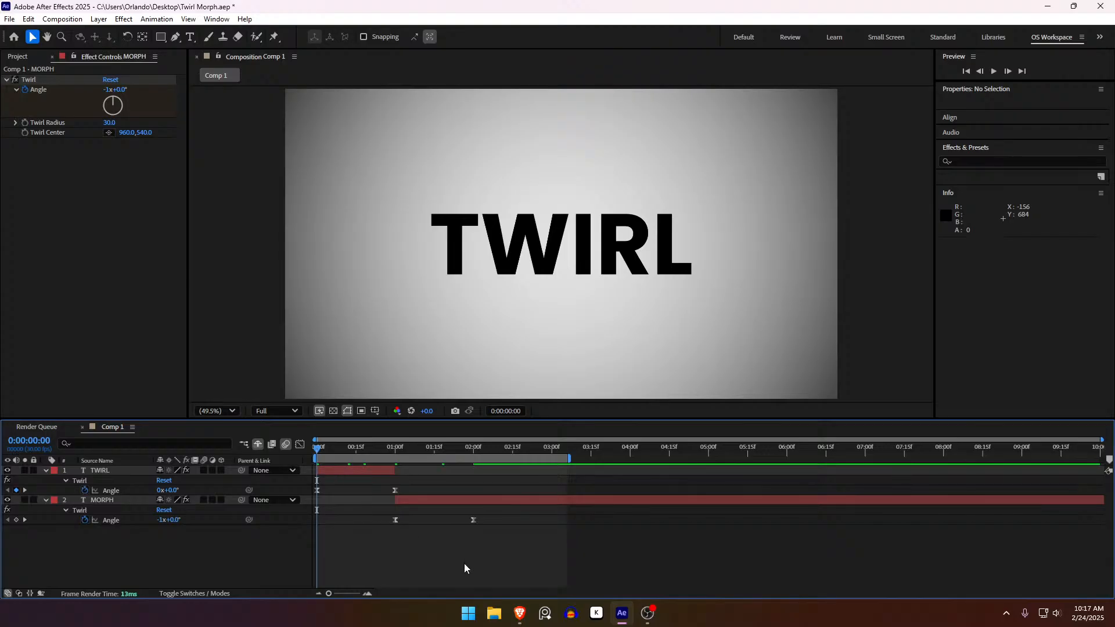
{"action": "key", "text": "space"}
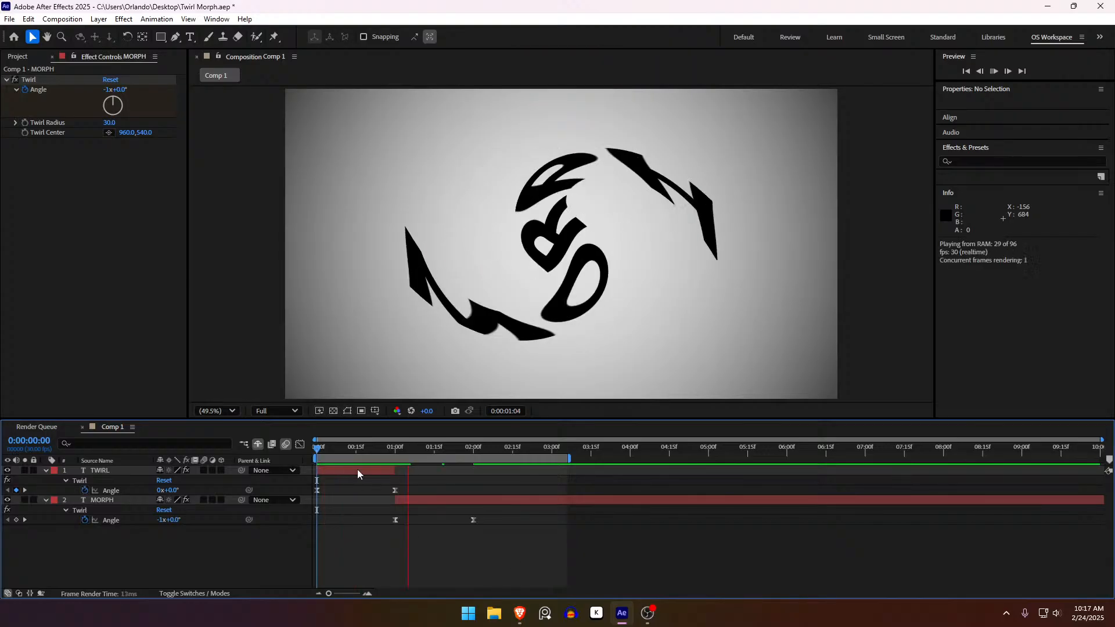
{"action": "key", "text": "space"}
{"action": "left_click", "coordinate": [316, 453]}
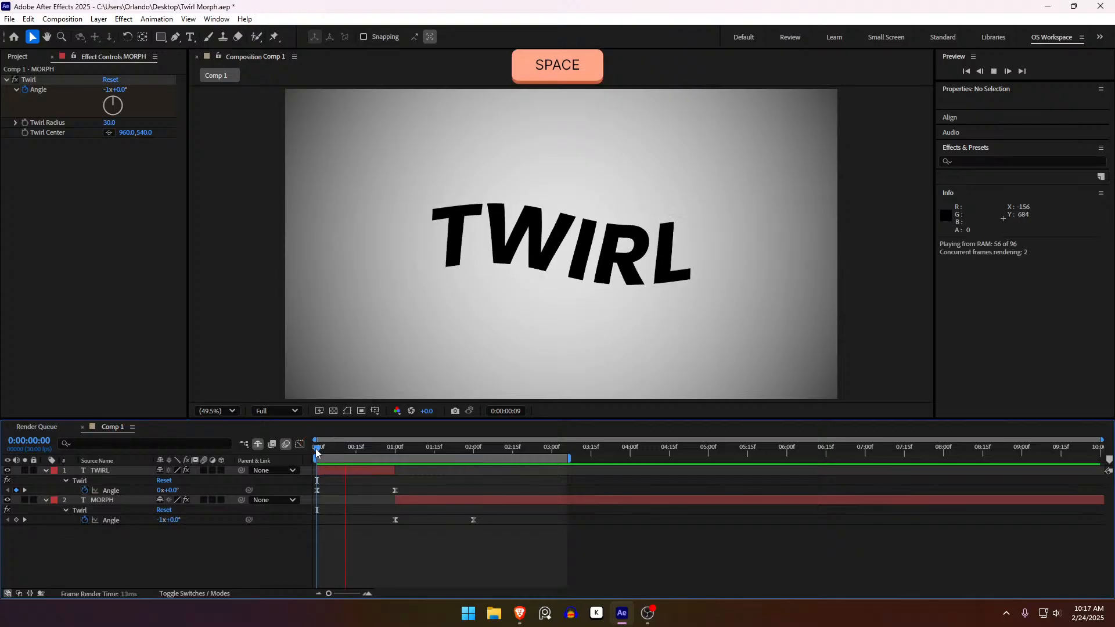
{"action": "left_click", "coordinate": [316, 453]}
{"action": "key", "text": "space"}
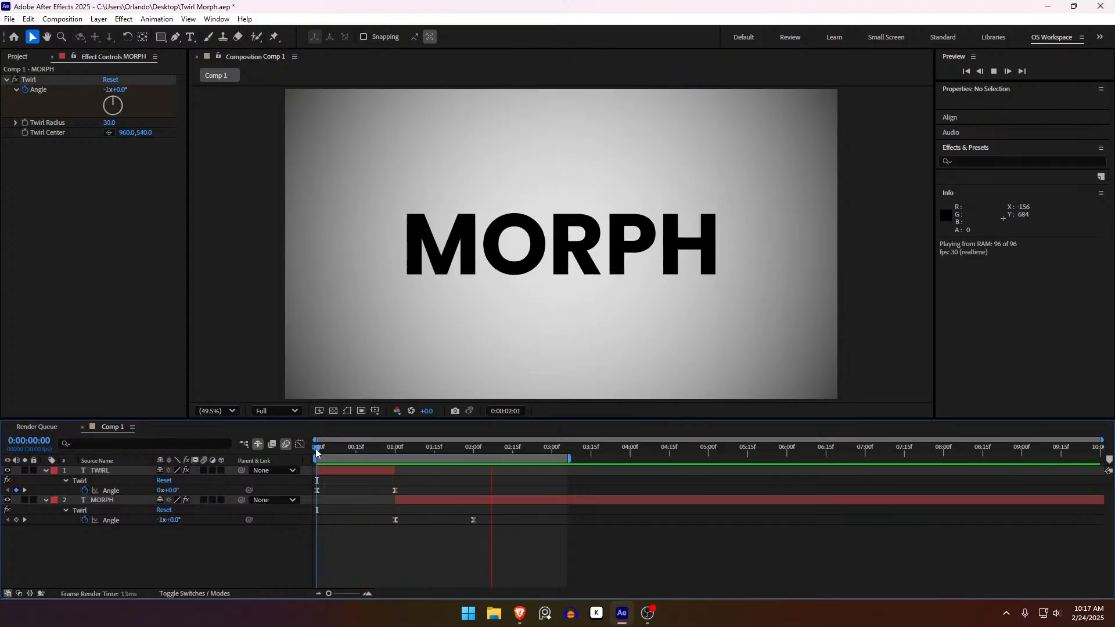
{"action": "left_click_drag", "start_coordinate": [315, 453], "coordinate": [400, 521]}
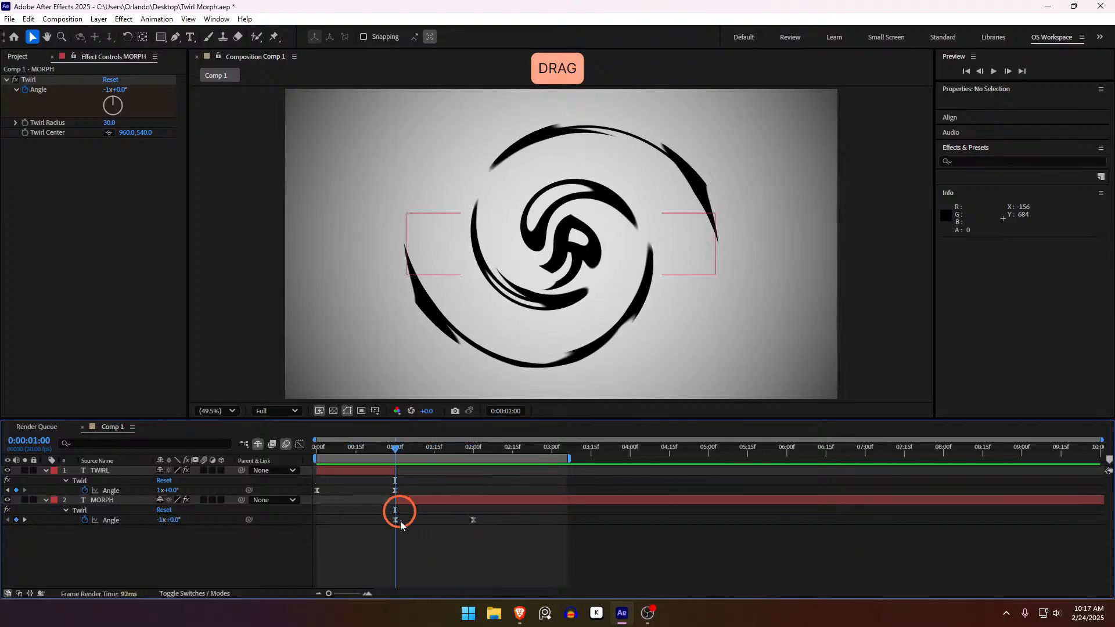
- Collapse the keyframed properties of both text layers and preview the transition from the first frame
{"action": "left_click", "coordinate": [407, 539]}
{"action": "key", "text": "u"}
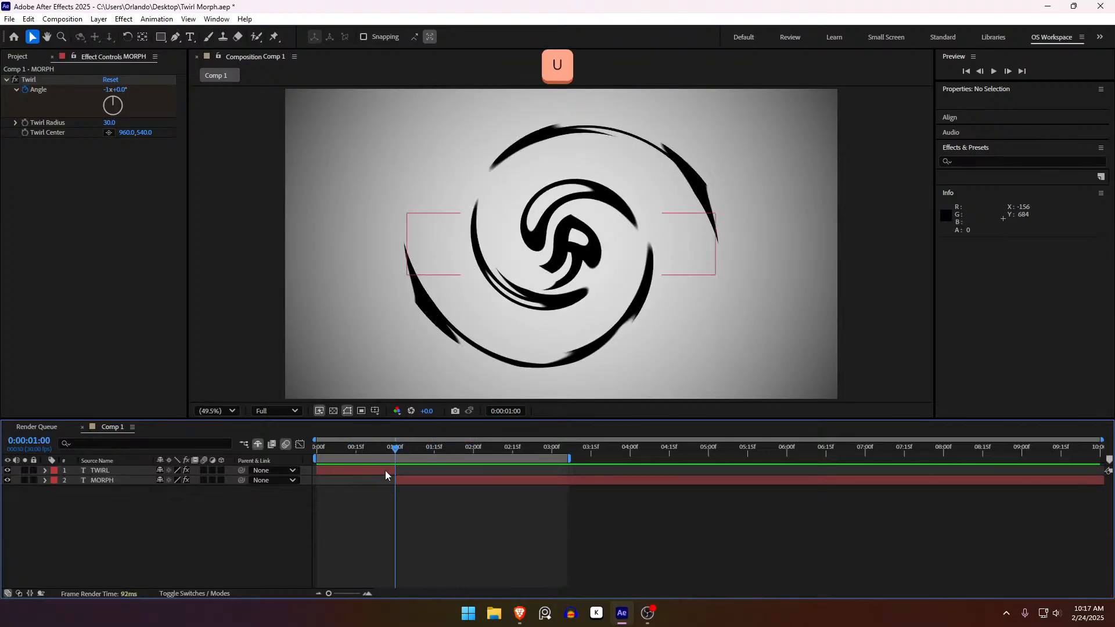
{"action": "left_click_drag", "start_coordinate": [395, 451], "coordinate": [304, 473]}
{"action": "key", "text": "space"}
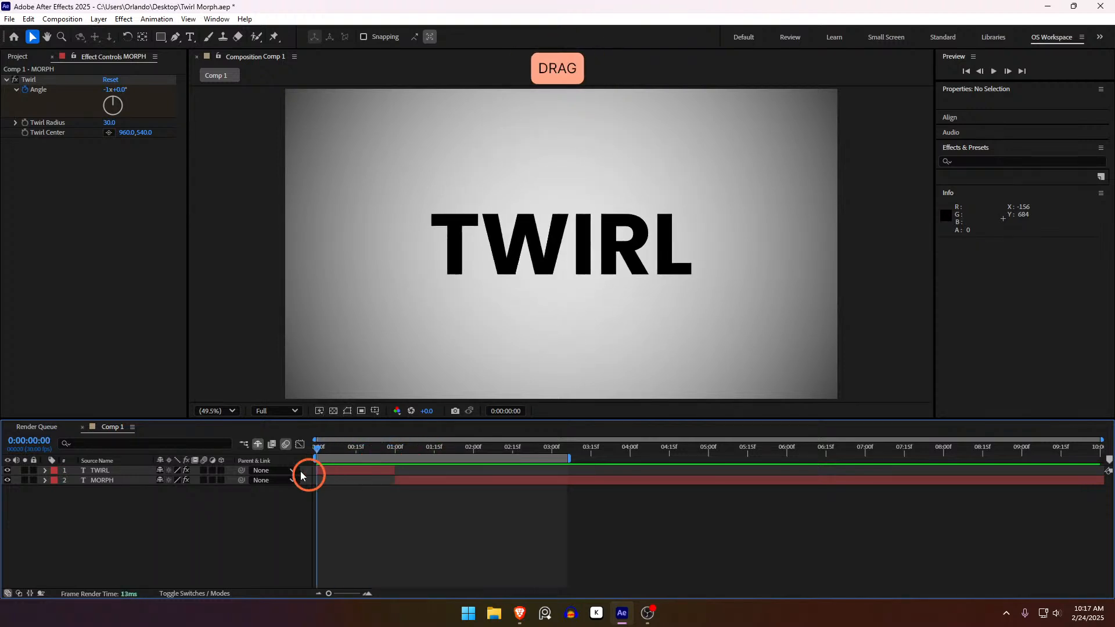
- Add a null object above the text layers and parent both TWIRL and MORPH to it
{"action": "left_click", "coordinate": [350, 473]}
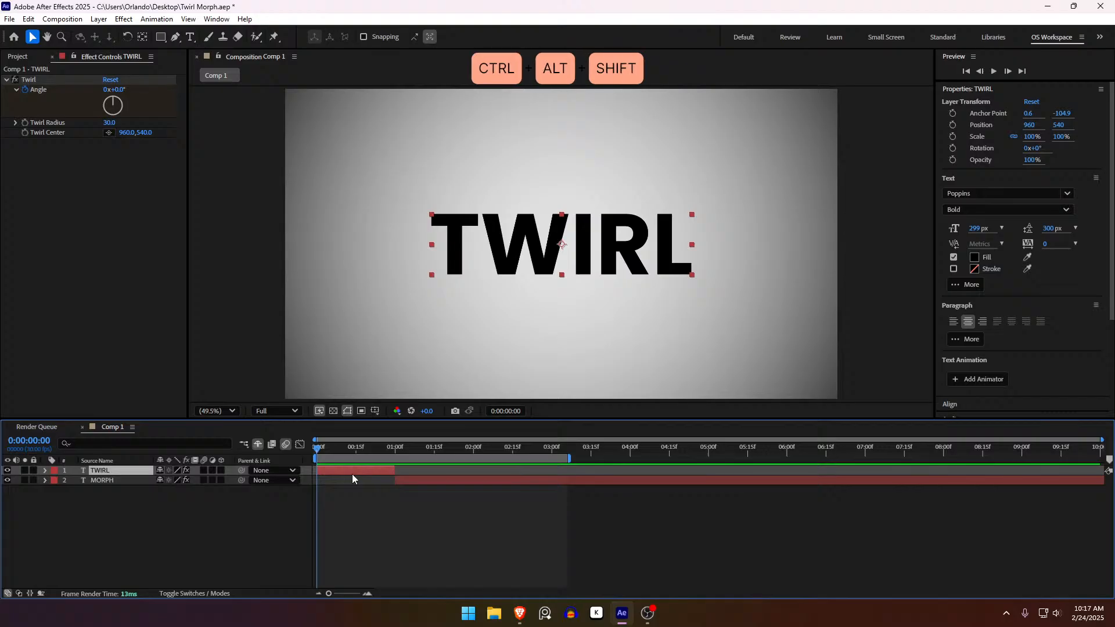
{"action": "key", "text": "ctrl+alt+shift+y"}
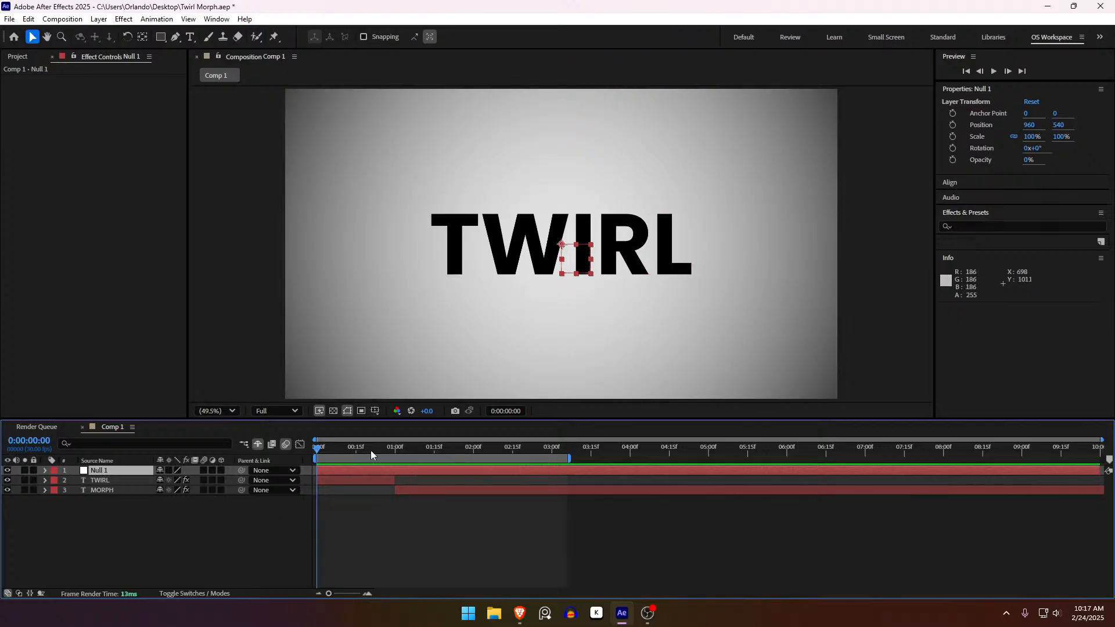
{"action": "left_click_drag", "start_coordinate": [370, 451], "coordinate": [302, 463]}
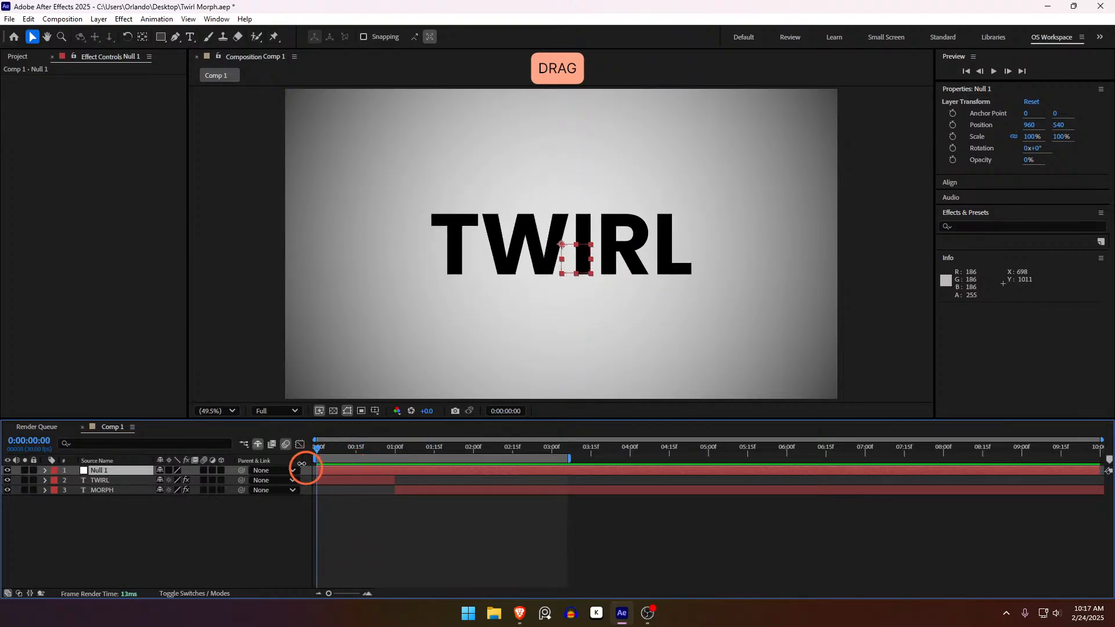
{"action": "left_click", "coordinate": [426, 491]}
{"action": "left_click", "coordinate": [372, 482], "text": "shift"}
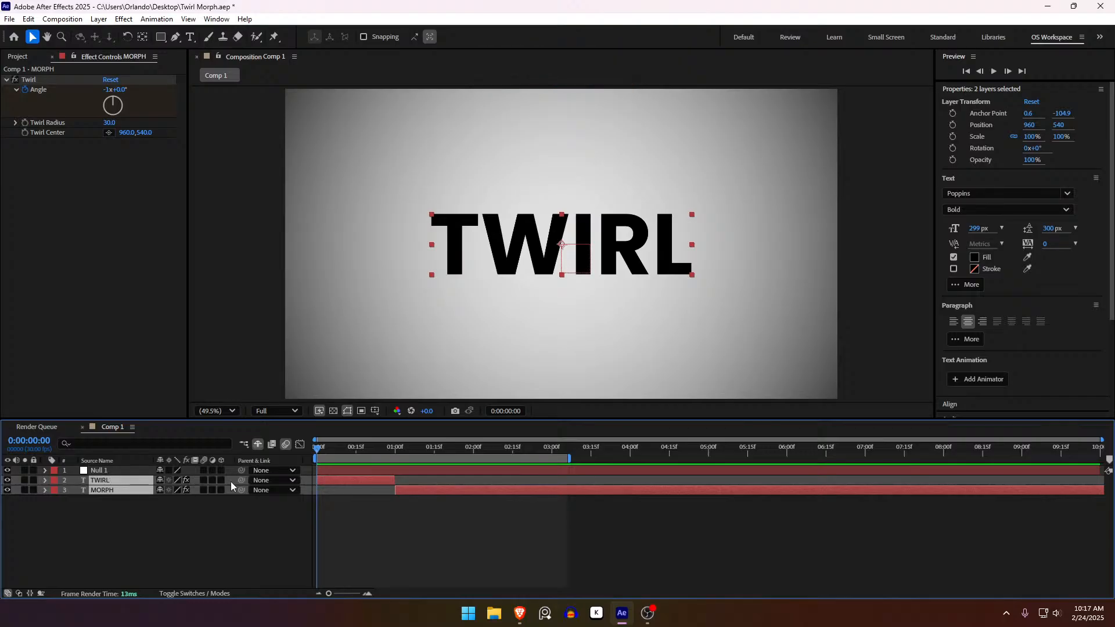
{"action": "left_click_drag", "start_coordinate": [241, 481], "coordinate": [122, 472]}
- Rename the null object layer as Rotation
{"action": "left_click", "coordinate": [367, 471]}
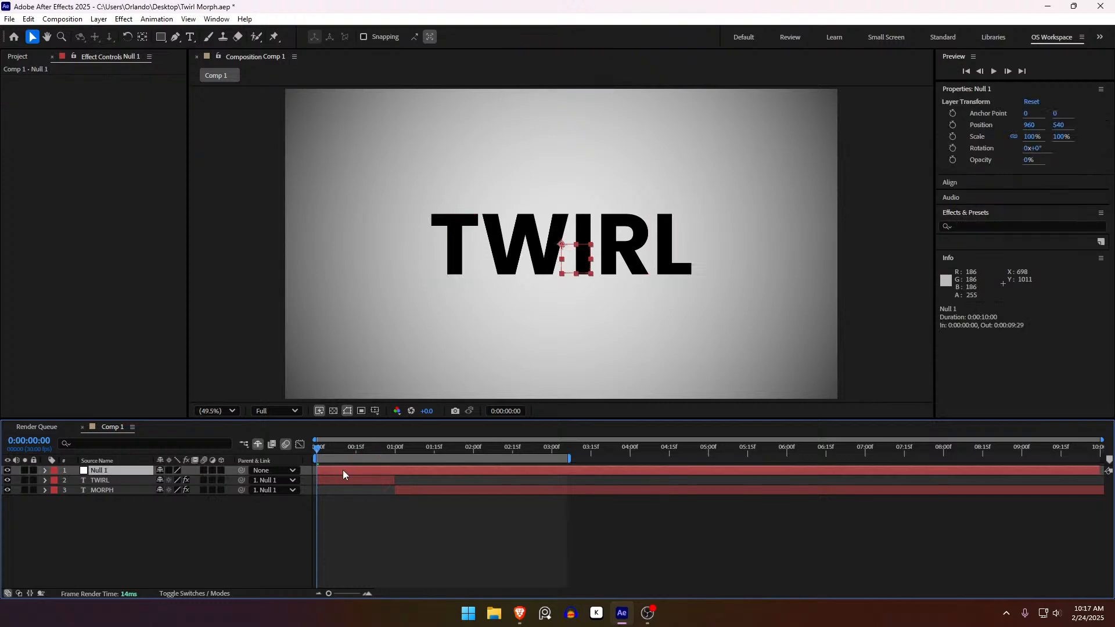
{"action": "key", "text": "Return"}
{"action": "type", "text": "Rotation"}
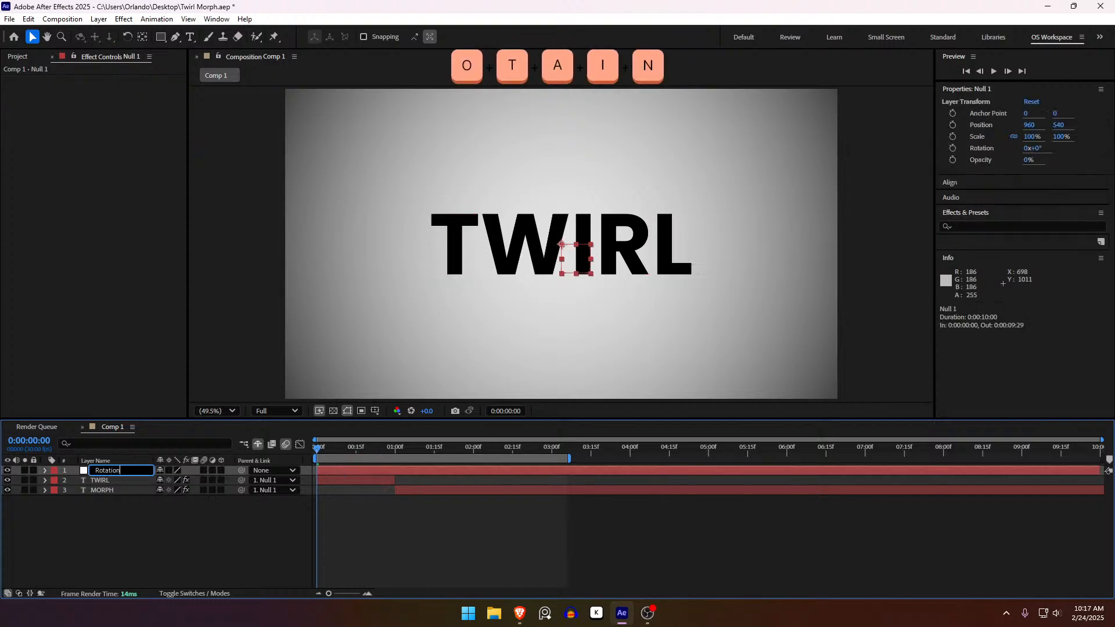
{"action": "key", "text": "Return"}
- Keyframe the null's Rotation at the first frame and set it to 1x full revolution at 0:00:03:05
{"action": "left_click", "coordinate": [357, 469]}
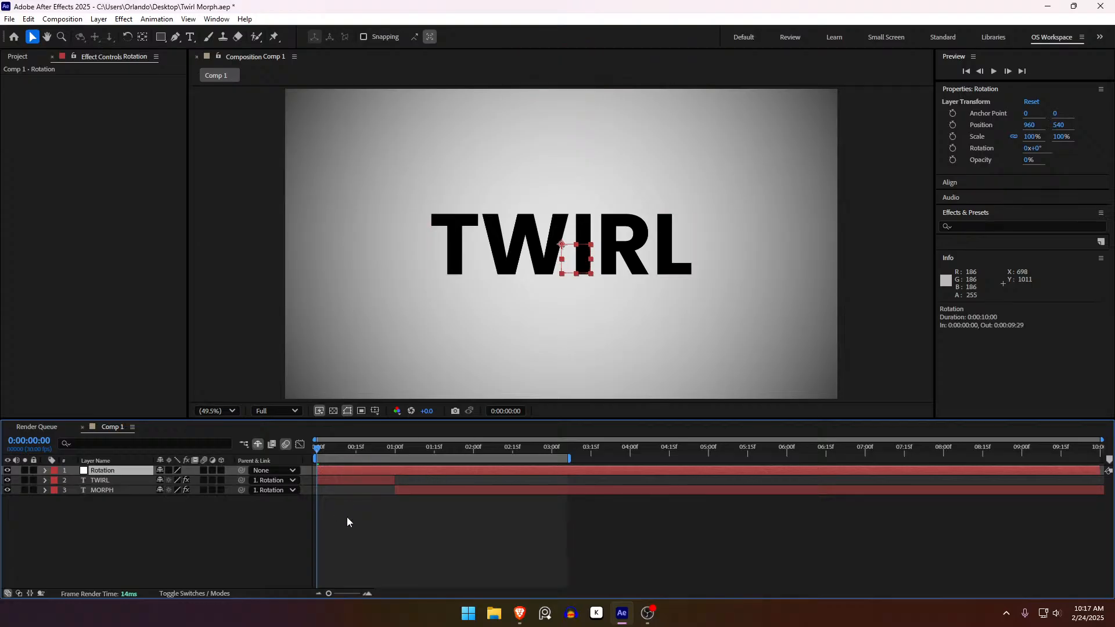
{"action": "key", "text": "r"}
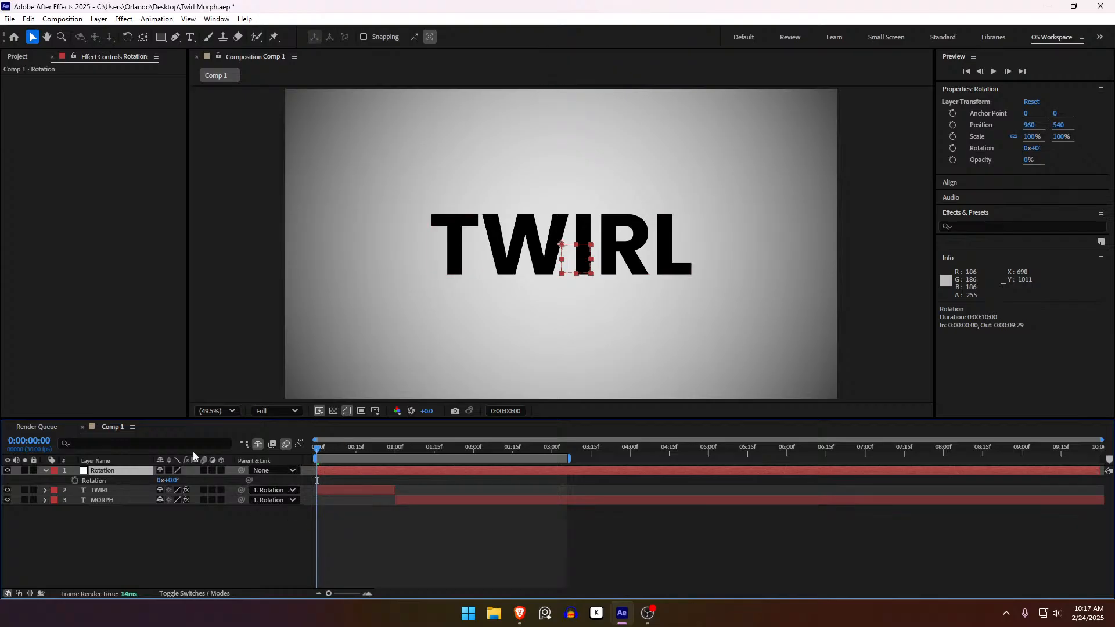
{"action": "left_click", "coordinate": [75, 481]}
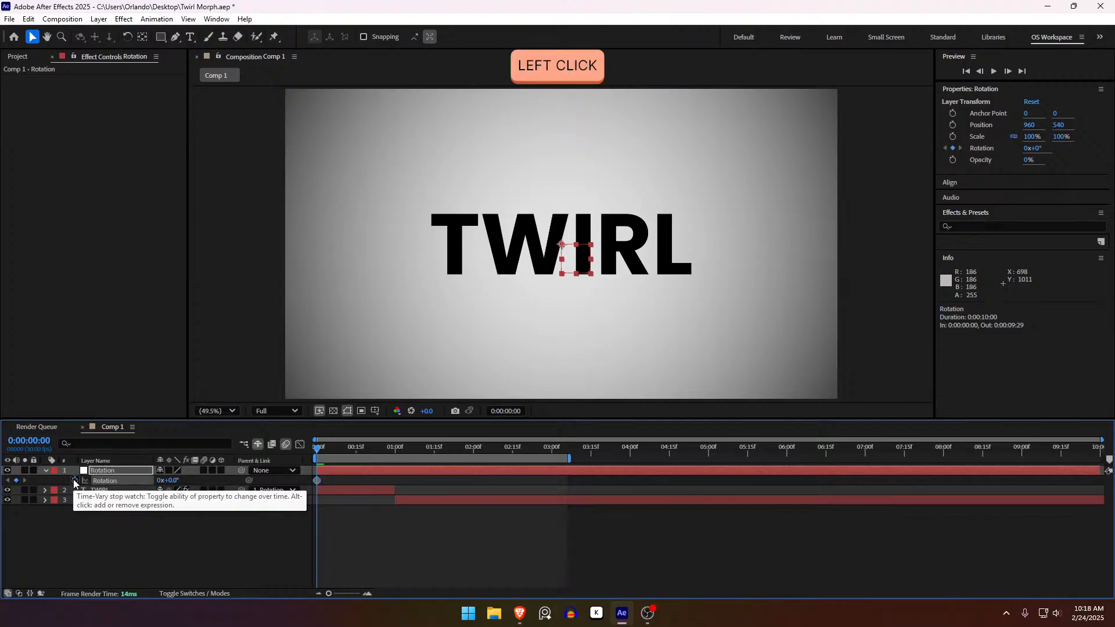
{"action": "left_click_drag", "start_coordinate": [328, 455], "coordinate": [566, 454]}
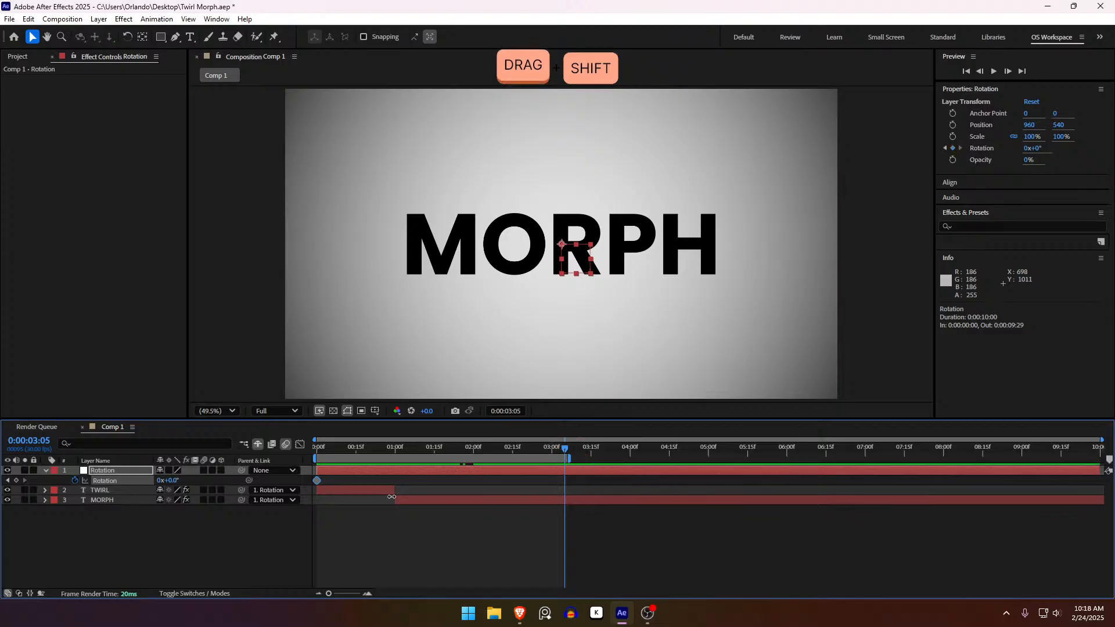
{"action": "left_click", "coordinate": [159, 481]}
{"action": "type", "text": "1"}
{"action": "key", "text": "Return"}
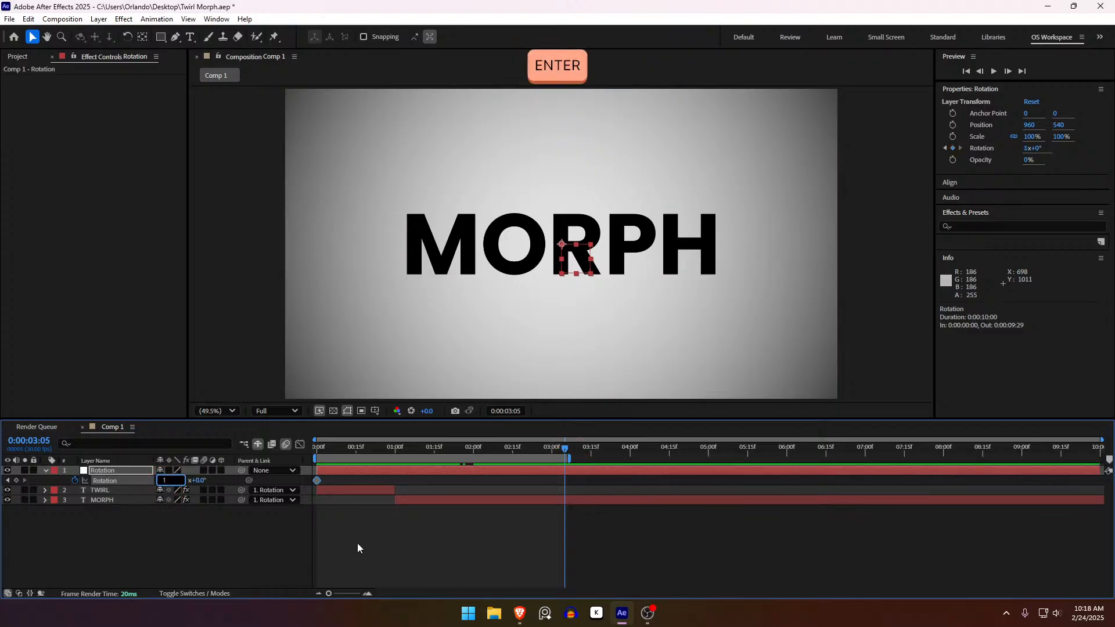
{"action": "left_click", "coordinate": [542, 451]}
{"action": "left_click_drag", "start_coordinate": [542, 452], "coordinate": [448, 465]}
{"action": "left_click_drag", "start_coordinate": [176, 483], "coordinate": [323, 467]}
{"action": "key", "text": "ctrl+z"}
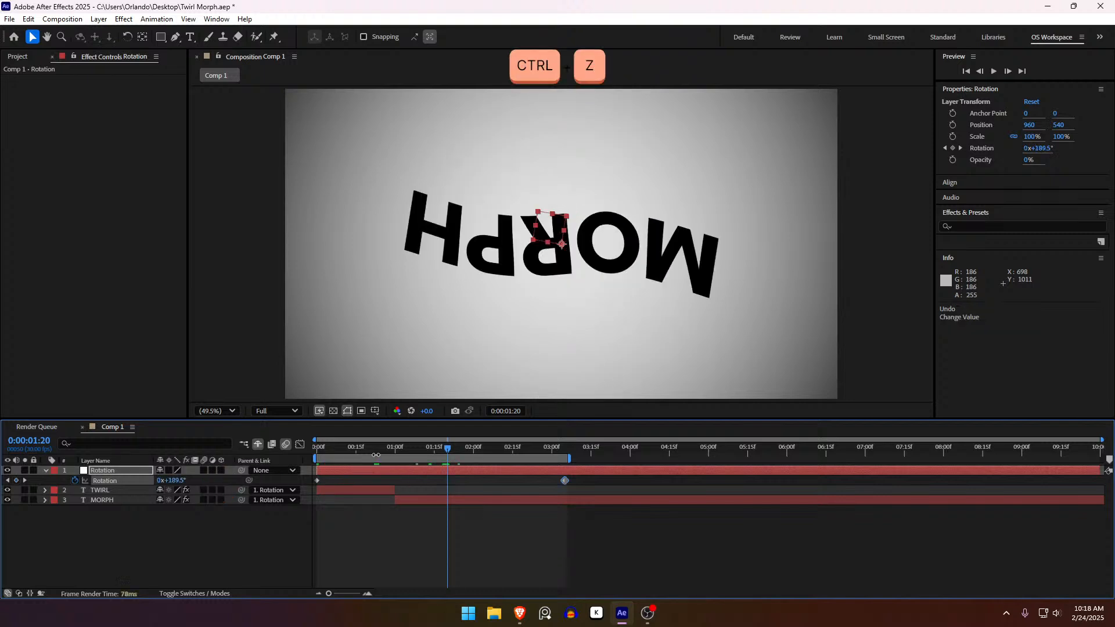
{"action": "left_click", "coordinate": [372, 457]}
{"action": "left_click", "coordinate": [369, 449]}
{"action": "left_click_drag", "start_coordinate": [176, 480], "coordinate": [292, 482]}
{"action": "key", "text": "ctrl+z"}
{"action": "key", "text": "ctrl+z"}
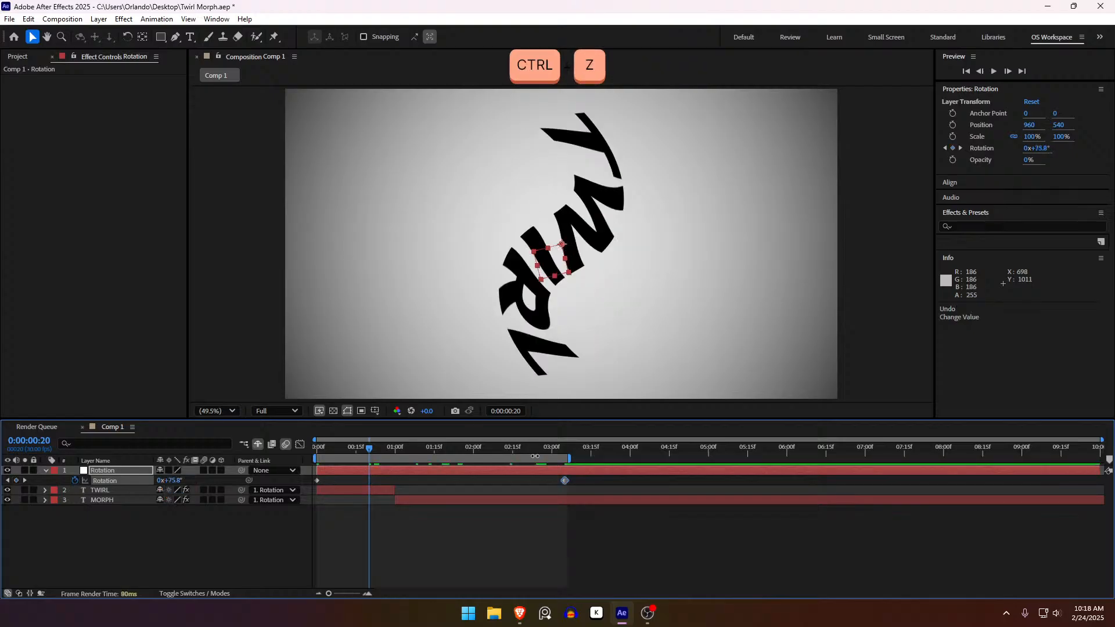
- Apply Easy Ease to both Rotation keyframes of the null layer
{"action": "left_click_drag", "start_coordinate": [540, 450], "coordinate": [568, 462]}
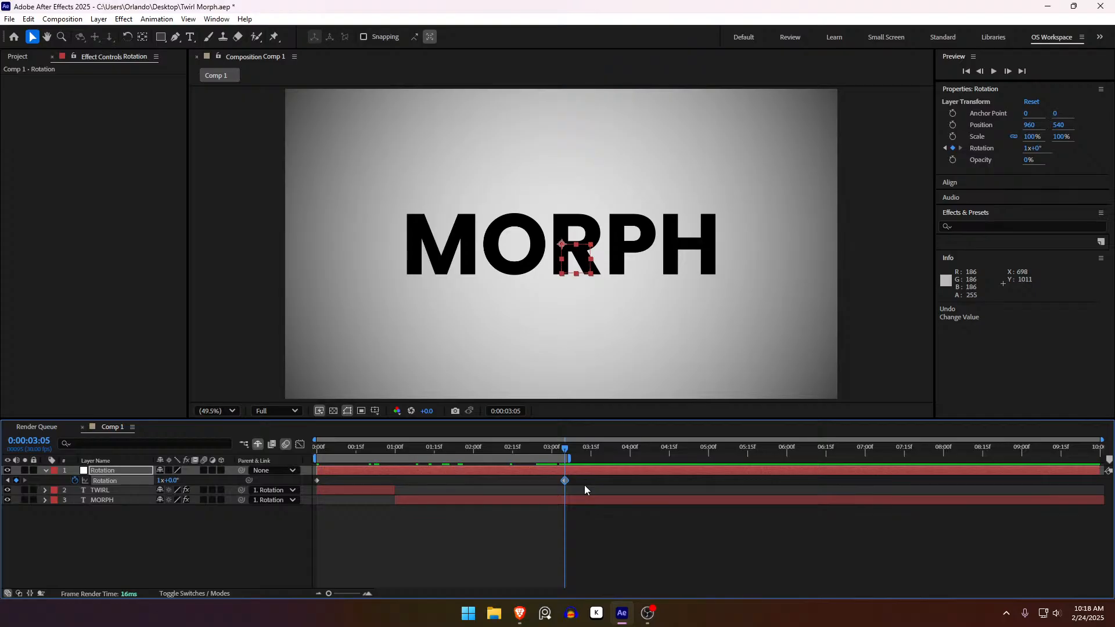
{"action": "left_click_drag", "start_coordinate": [585, 485], "coordinate": [266, 477]}
{"action": "key", "text": "F9"}
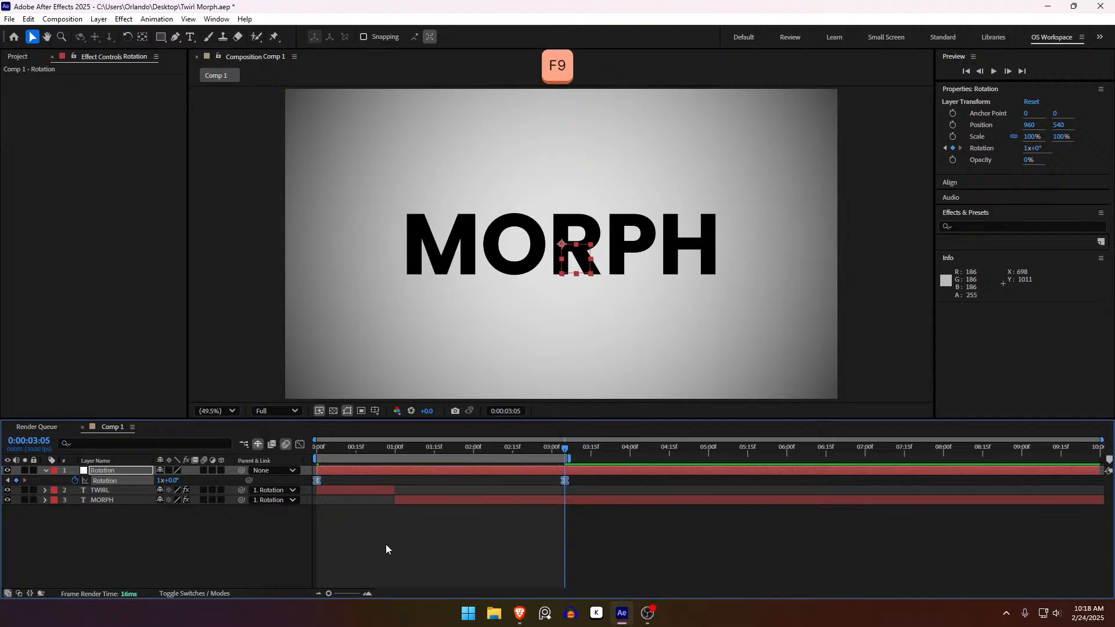
- Reshape the null's Rotation speed graph into a sharp peak midway between its two keyframes
{"action": "left_click", "coordinate": [300, 445]}
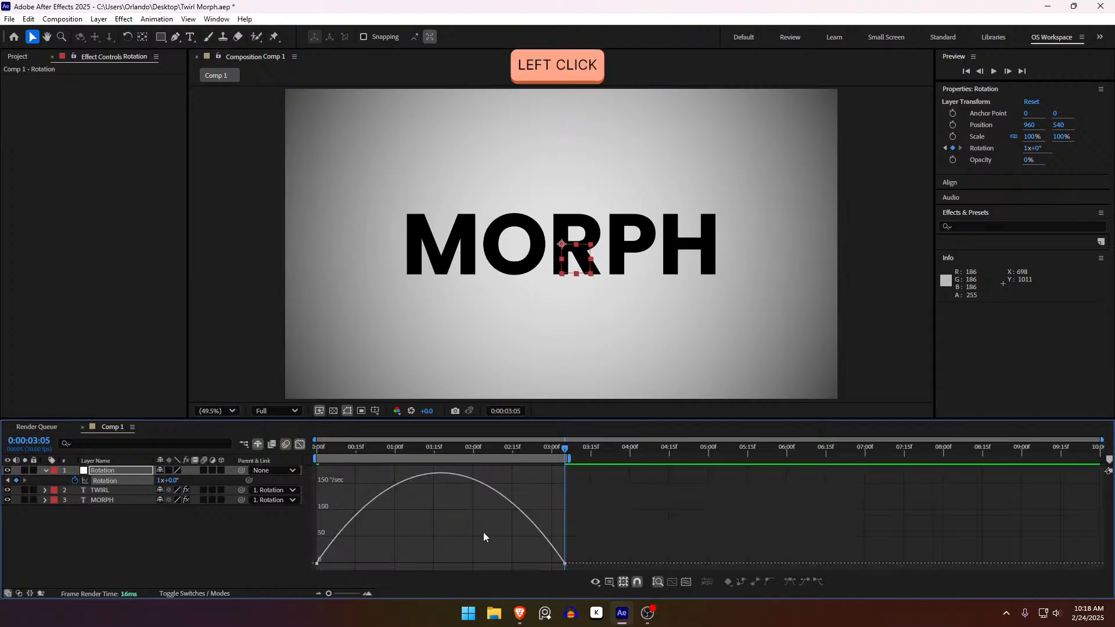
{"action": "left_click_drag", "start_coordinate": [594, 537], "coordinate": [465, 566]}
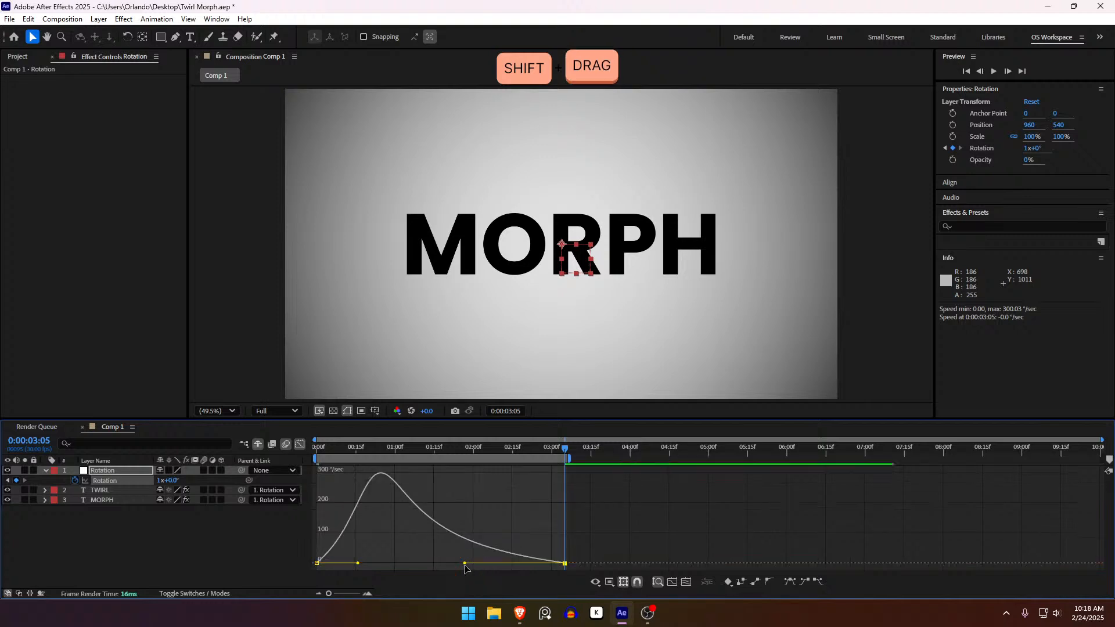
{"action": "left_click_drag", "start_coordinate": [405, 535], "coordinate": [247, 568]}
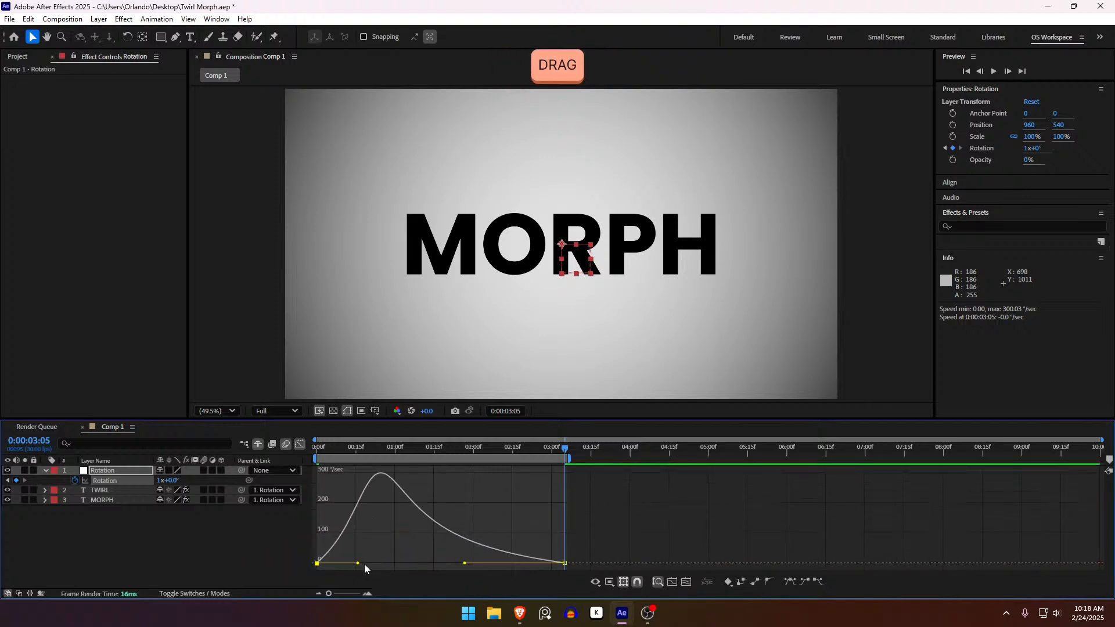
{"action": "left_click_drag", "start_coordinate": [364, 565], "coordinate": [416, 566]}
{"action": "left_click", "coordinate": [301, 445]}
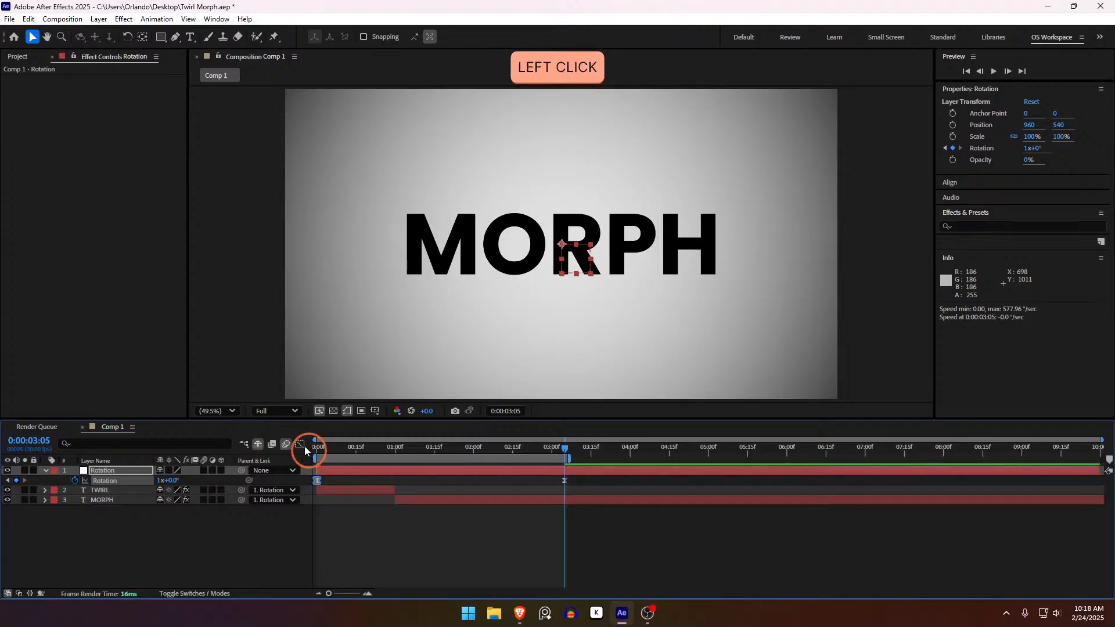
- Preview the rotating transition from the start and scrub through to about 0:00:01:14
{"action": "left_click", "coordinate": [518, 527]}
{"action": "left_click_drag", "start_coordinate": [321, 451], "coordinate": [317, 450]}
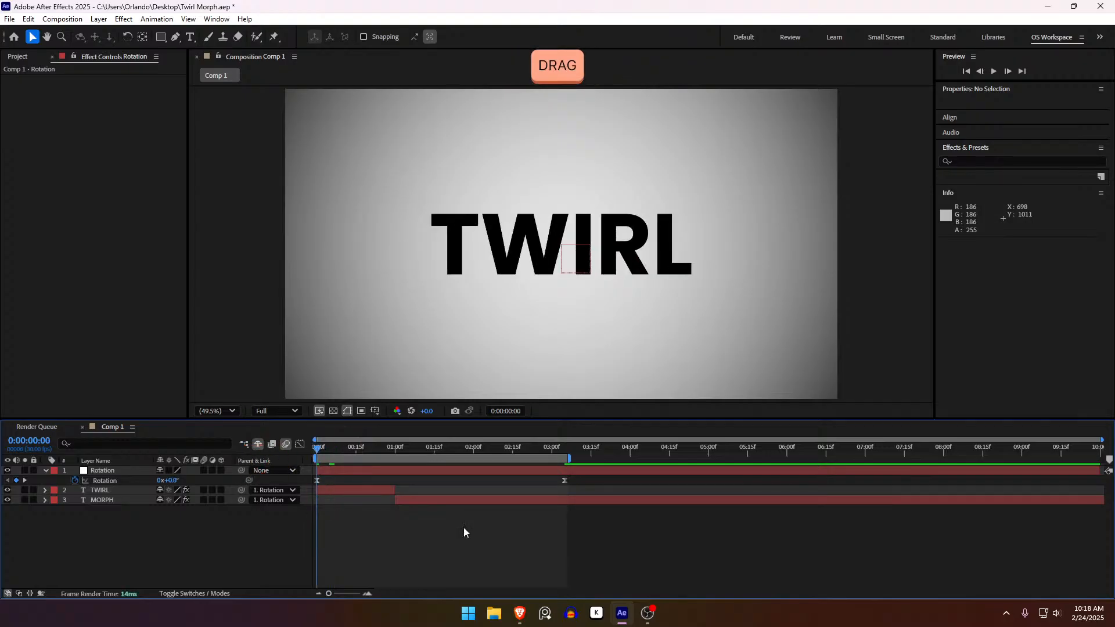
{"action": "key", "text": "space"}
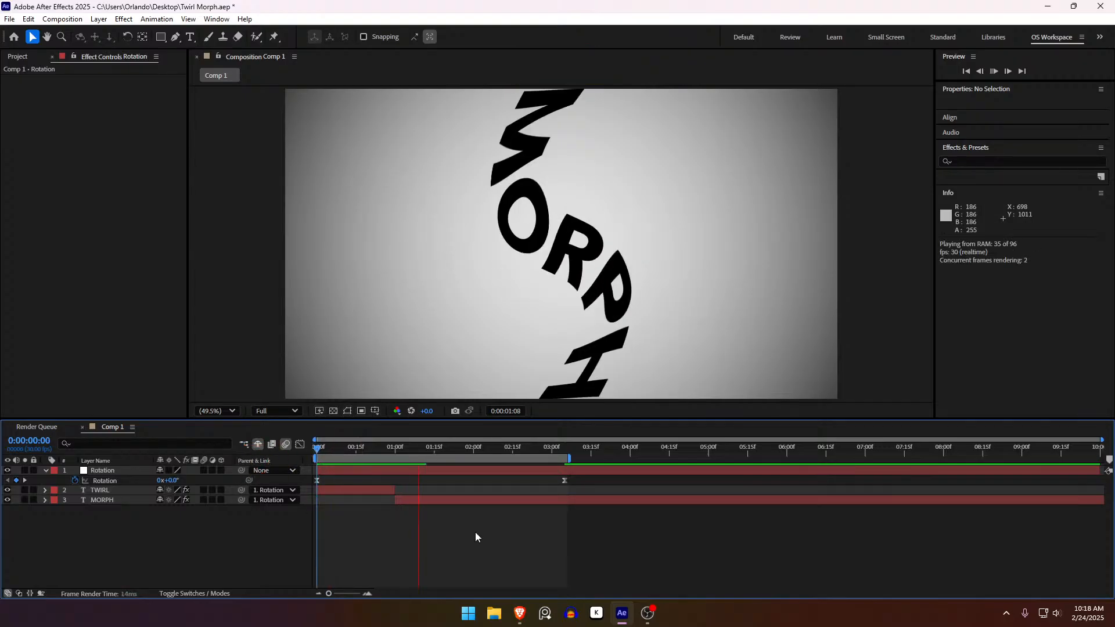
{"action": "left_click_drag", "start_coordinate": [335, 448], "coordinate": [438, 466]}
- Examine the null's Rotation speed graph to locate its peak in time against the text transition
{"action": "left_click", "coordinate": [443, 470]}
{"action": "key", "text": "u"}
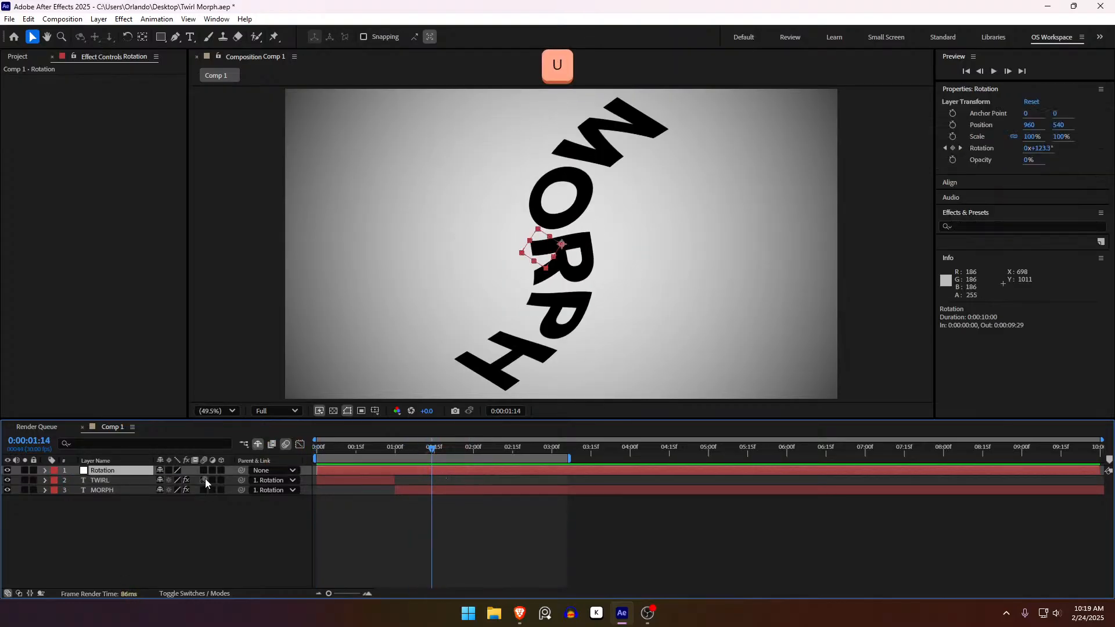
{"action": "key", "text": "u"}
{"action": "key", "text": "u"}
{"action": "left_click", "coordinate": [300, 445]}
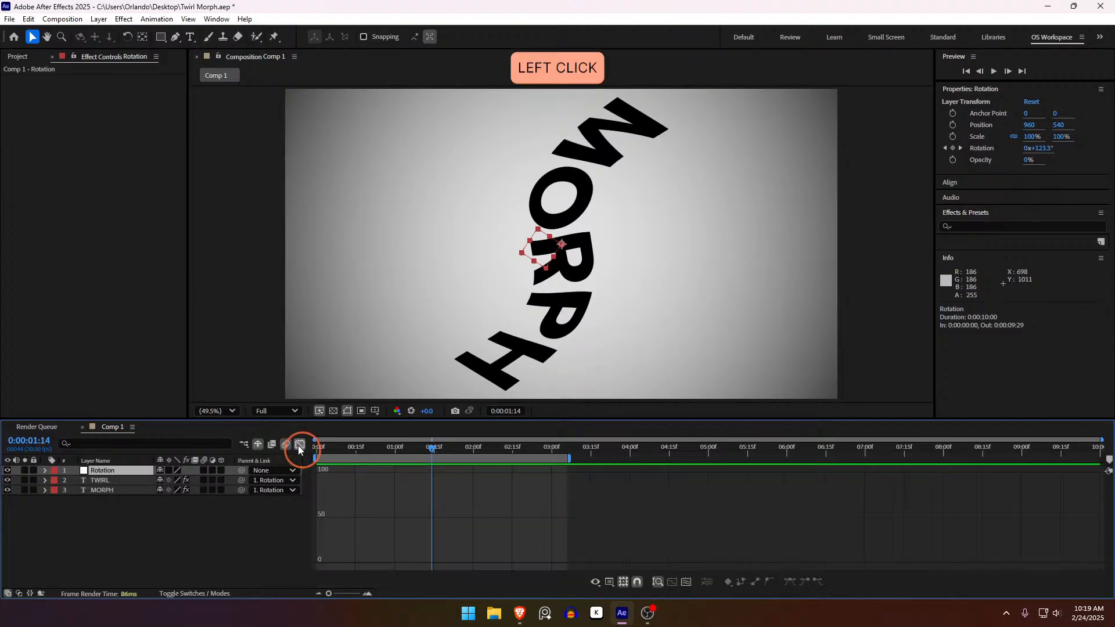
{"action": "left_click", "coordinate": [299, 445]}
{"action": "key", "text": "u"}
{"action": "left_click_drag", "start_coordinate": [594, 483], "coordinate": [276, 463]}
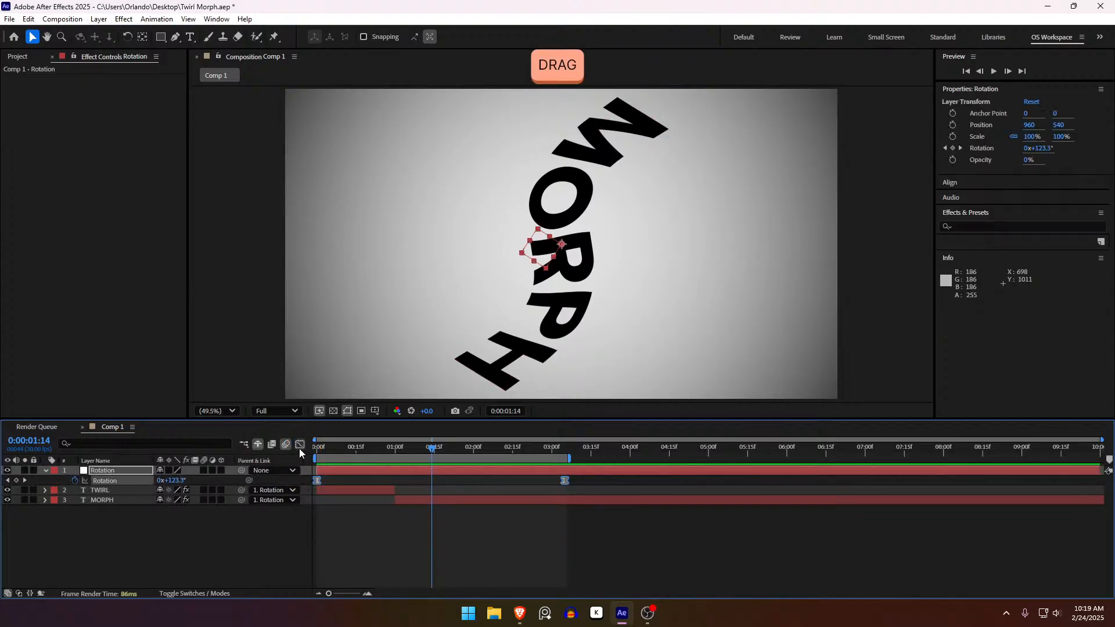
{"action": "left_click", "coordinate": [300, 445]}
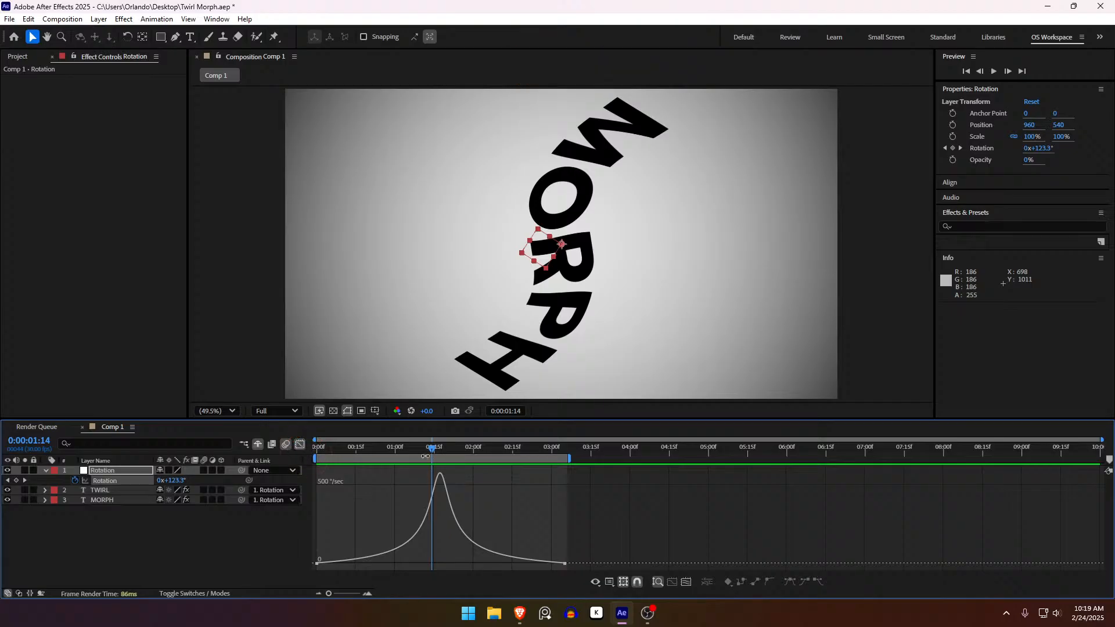
{"action": "left_click", "coordinate": [302, 445]}
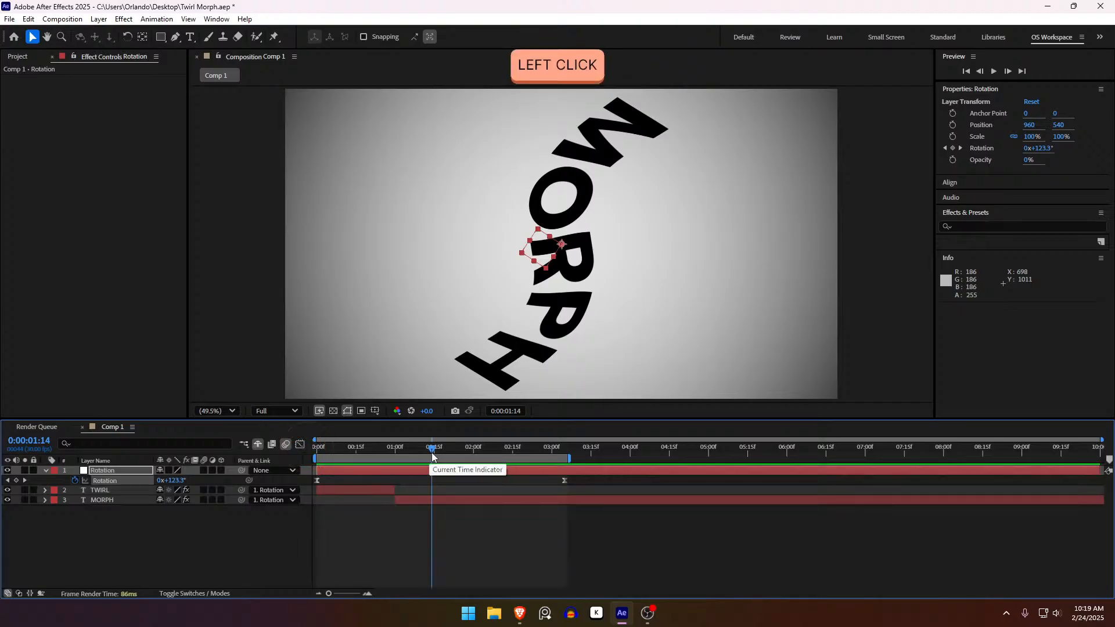
{"action": "left_click", "coordinate": [300, 446]}
{"action": "left_click_drag", "start_coordinate": [434, 462], "coordinate": [440, 459]}
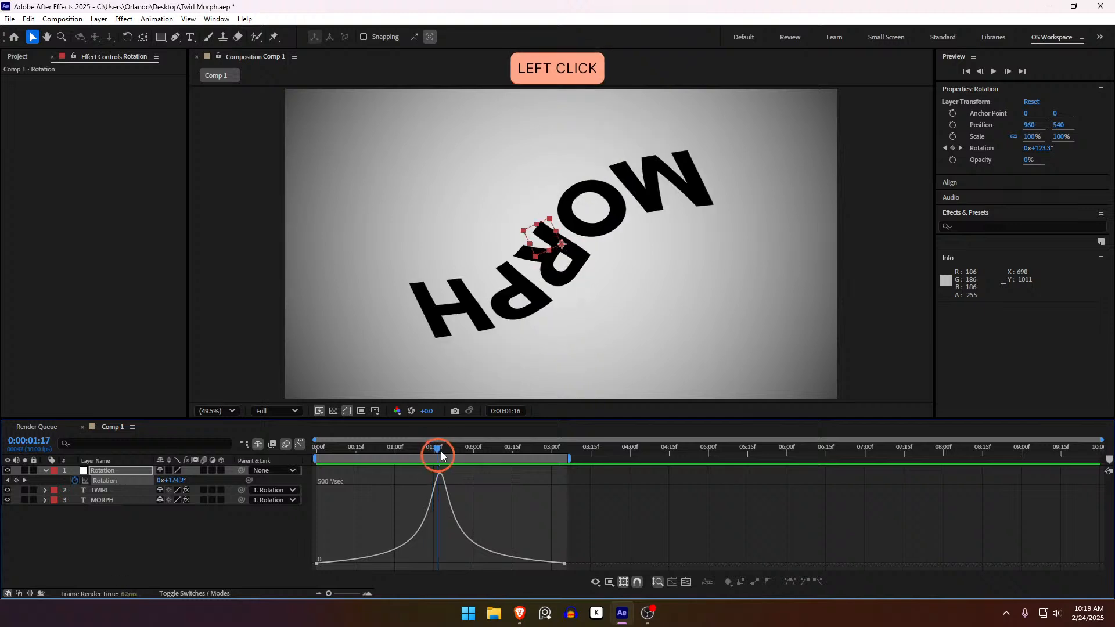
{"action": "left_click", "coordinate": [300, 446]}
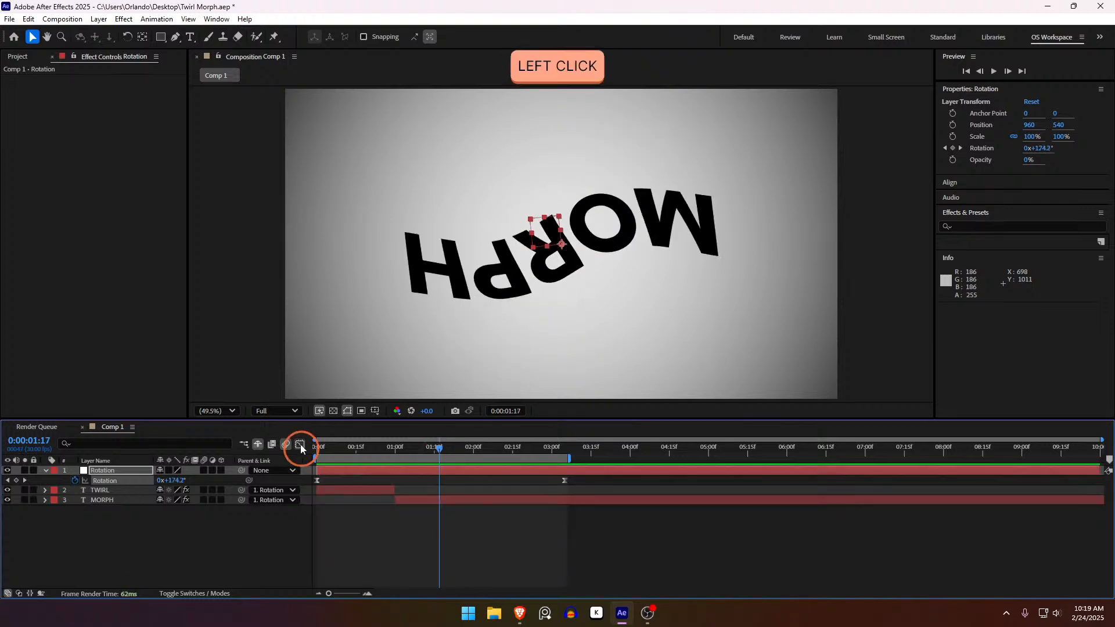
- Move the null's last Rotation keyframe to 2 seconds so the speed peak lines up with the 1-second mark
{"action": "left_click_drag", "start_coordinate": [430, 451], "coordinate": [395, 460]}
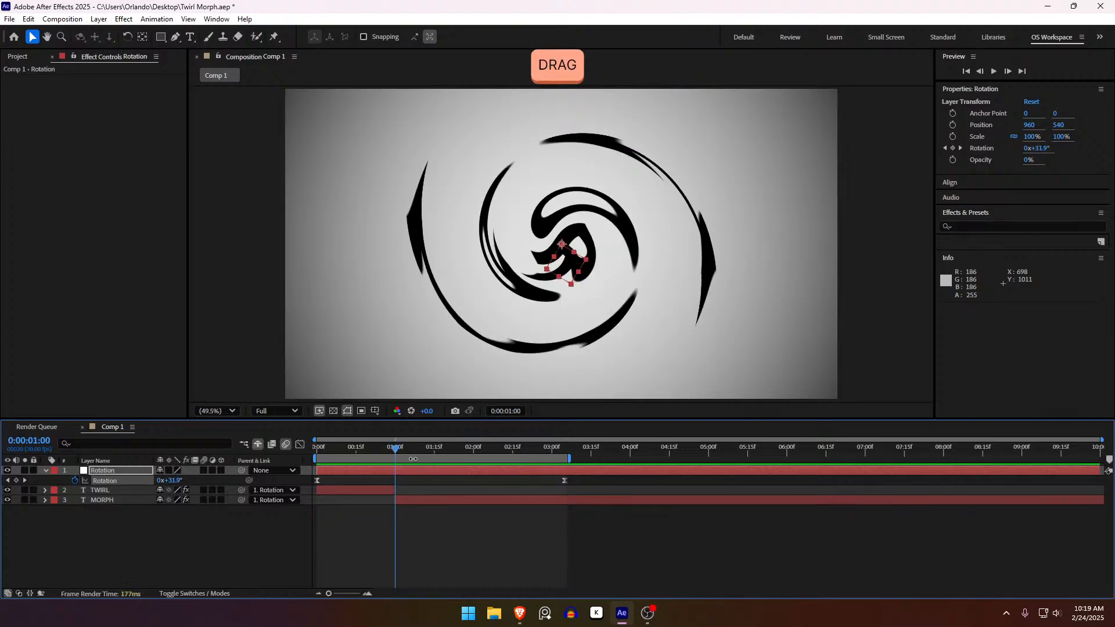
{"action": "left_click", "coordinate": [300, 444]}
{"action": "left_click", "coordinate": [564, 564]}
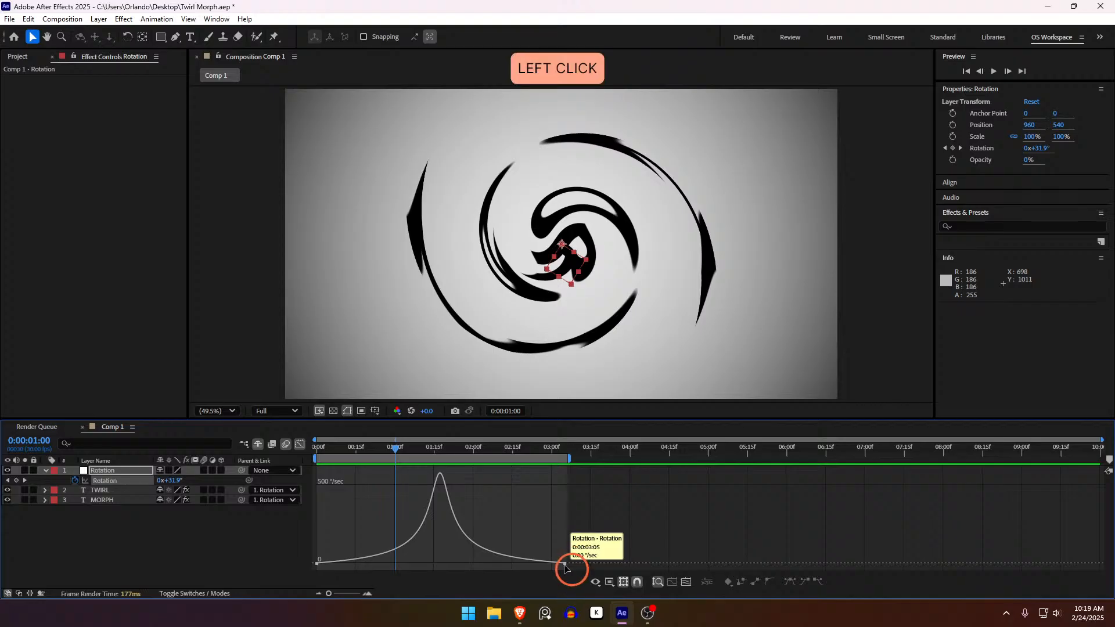
{"action": "left_click_drag", "start_coordinate": [585, 549], "coordinate": [473, 564]}
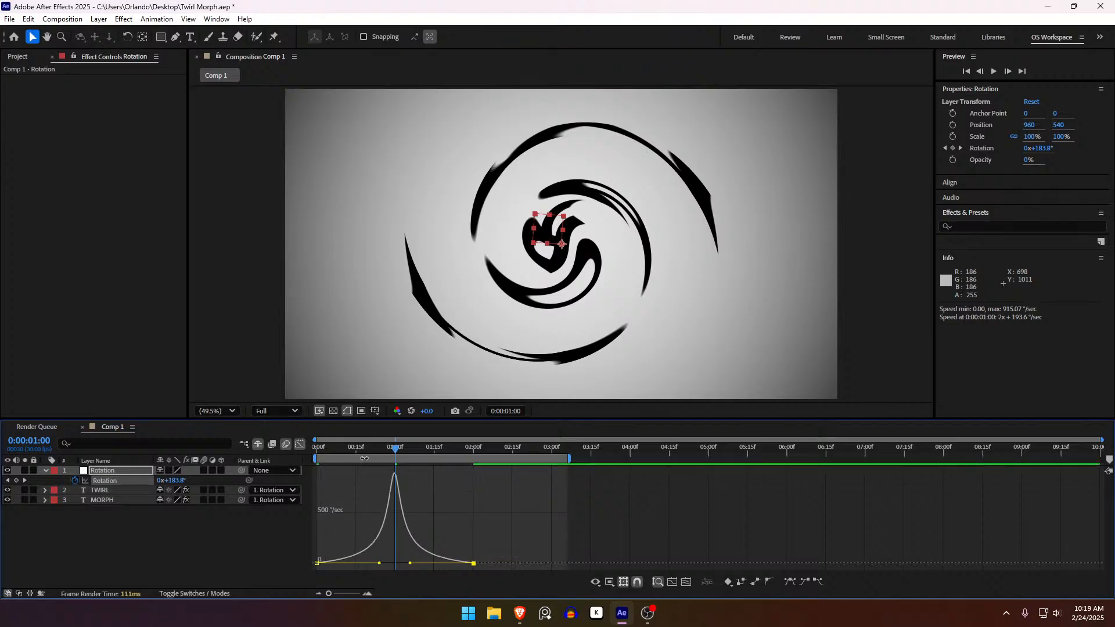
- Preview the retimed rotation and twirl transition from the first frame
{"action": "left_click_drag", "start_coordinate": [395, 448], "coordinate": [294, 450]}
{"action": "key", "text": "space"}
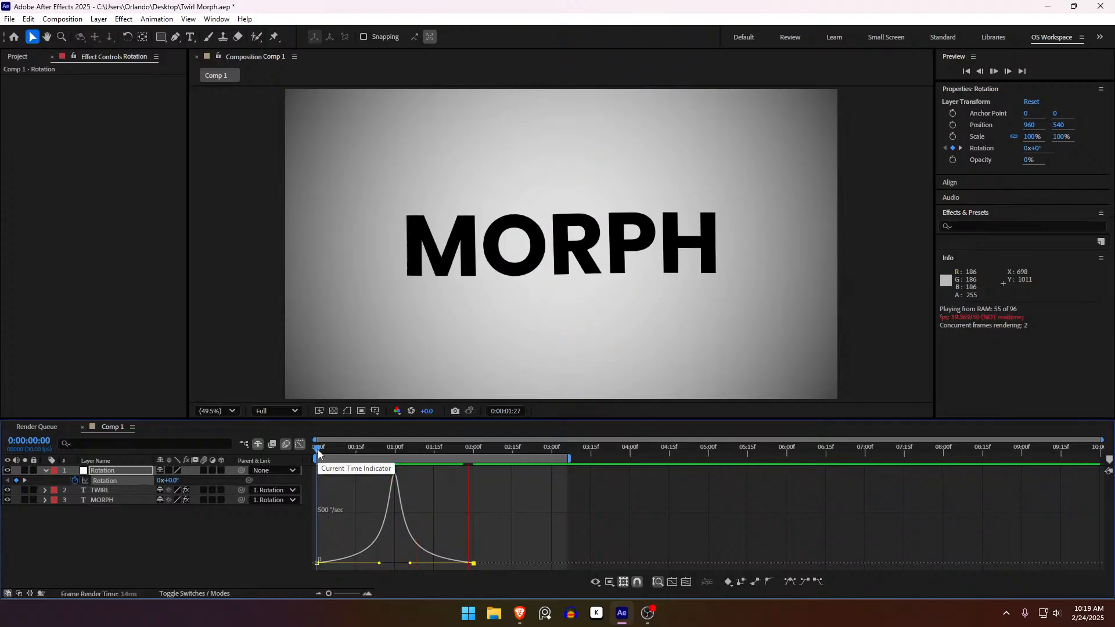
{"action": "key", "text": "space"}
{"action": "key", "text": "space"}
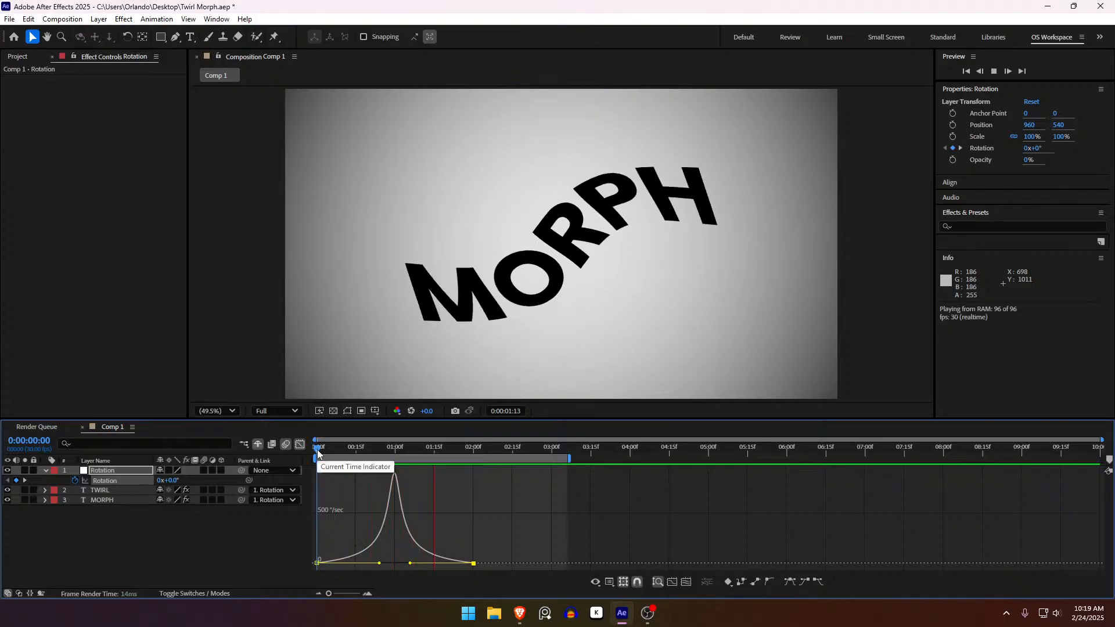
- Replay the transition several times to check how the null's rotation syncs with the twirl at the text swap
{"action": "left_click", "coordinate": [318, 454]}
{"action": "key", "text": "space"}
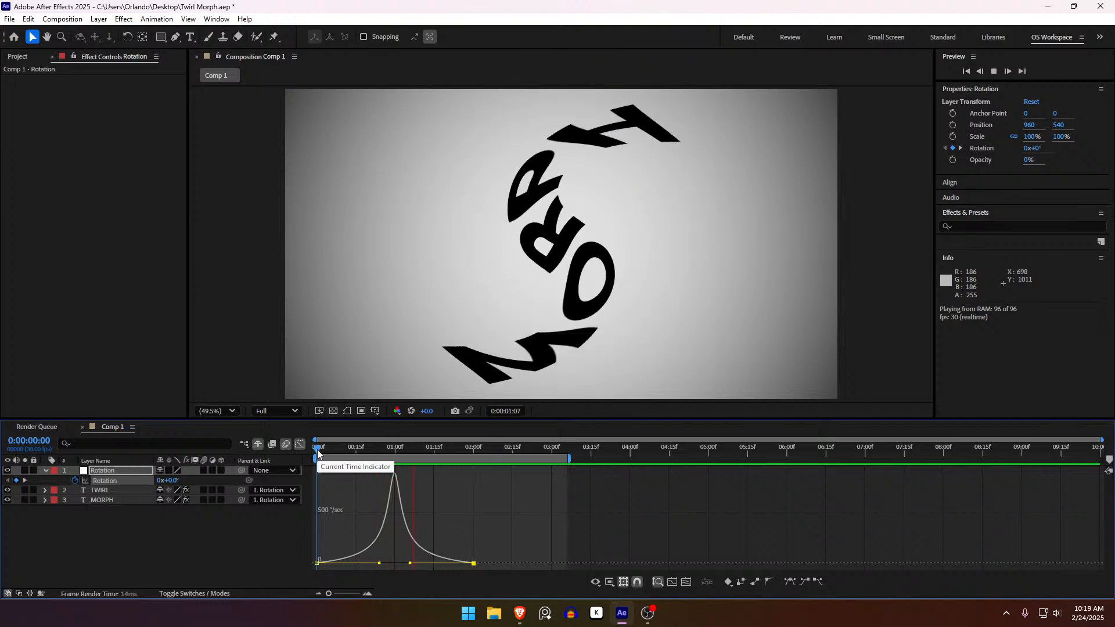
{"action": "key", "text": "space"}
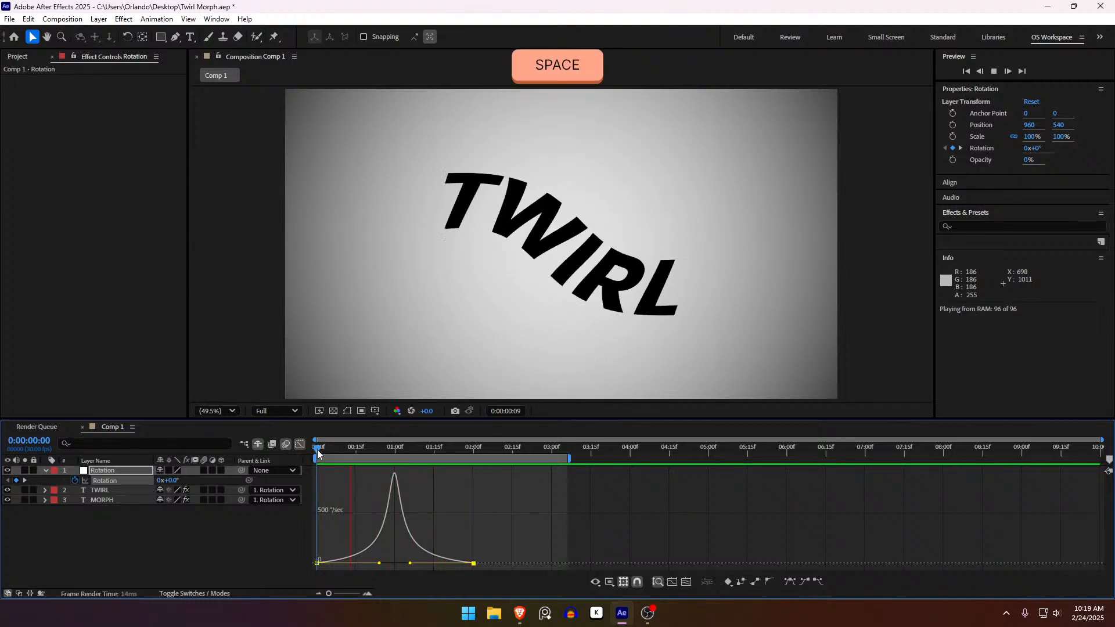
{"action": "left_click_drag", "start_coordinate": [317, 453], "coordinate": [285, 455]}
{"action": "key", "text": "space"}
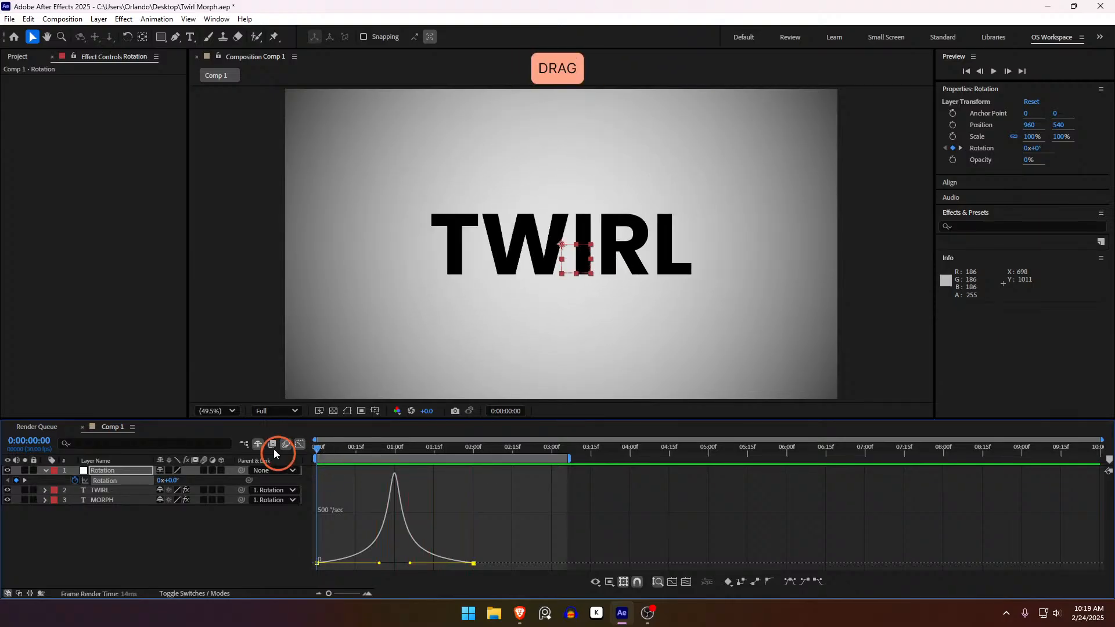
{"action": "key", "text": "space"}
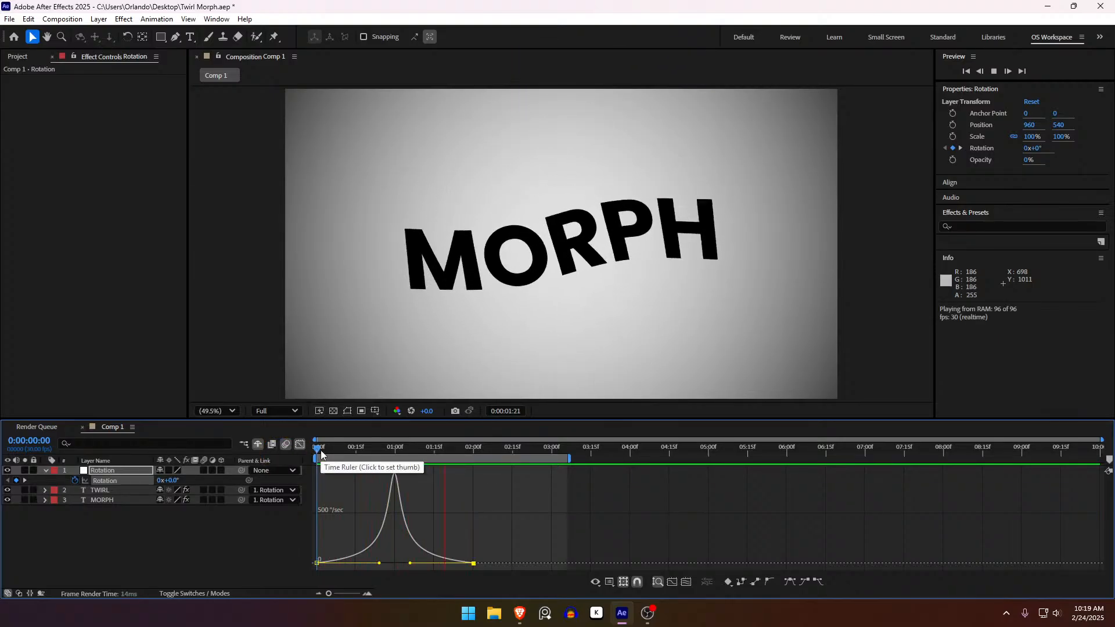
{"action": "key", "text": "space"}
{"action": "key", "text": "space"}
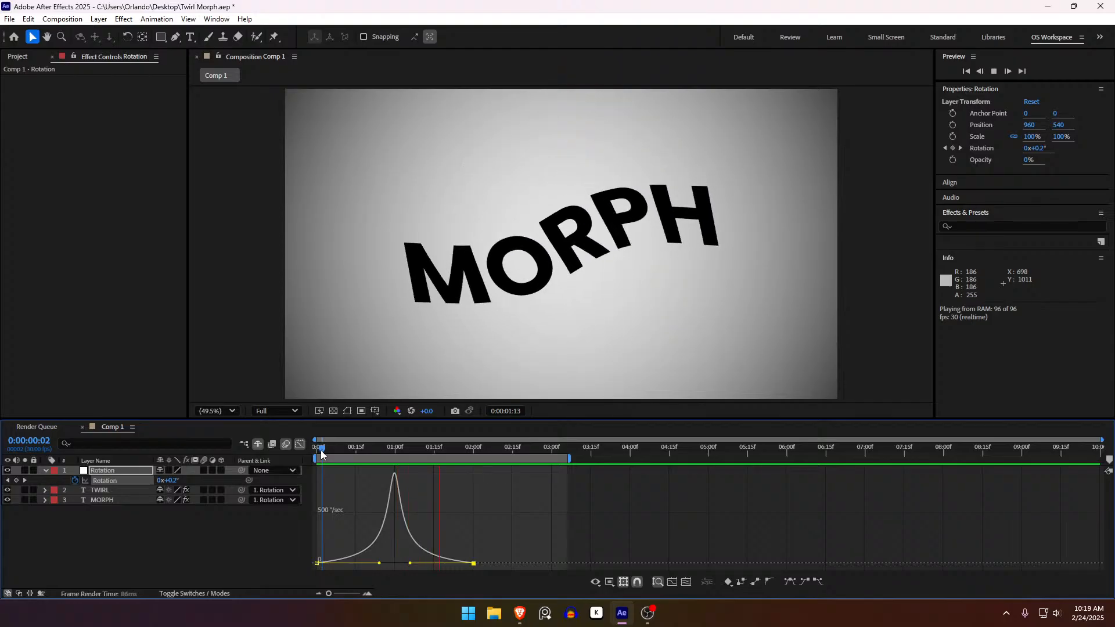
{"action": "left_click", "coordinate": [321, 453]}
- Switch from the speed graph back to the layer bars and reveal the MORPH layer's keyframed properties
{"action": "left_click", "coordinate": [299, 445]}
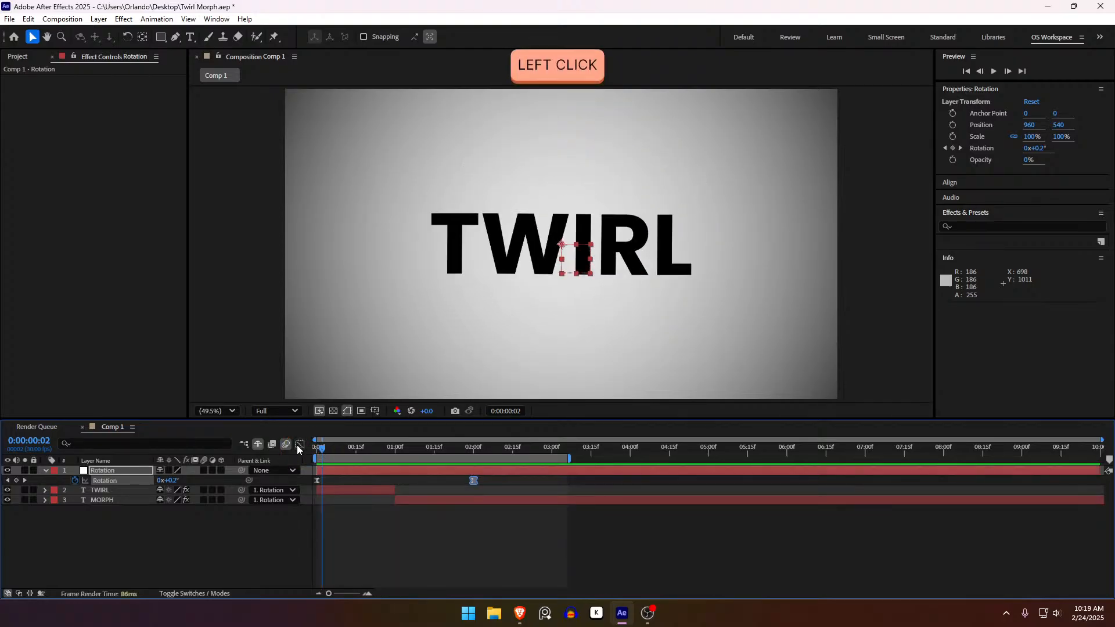
{"action": "left_click", "coordinate": [472, 503]}
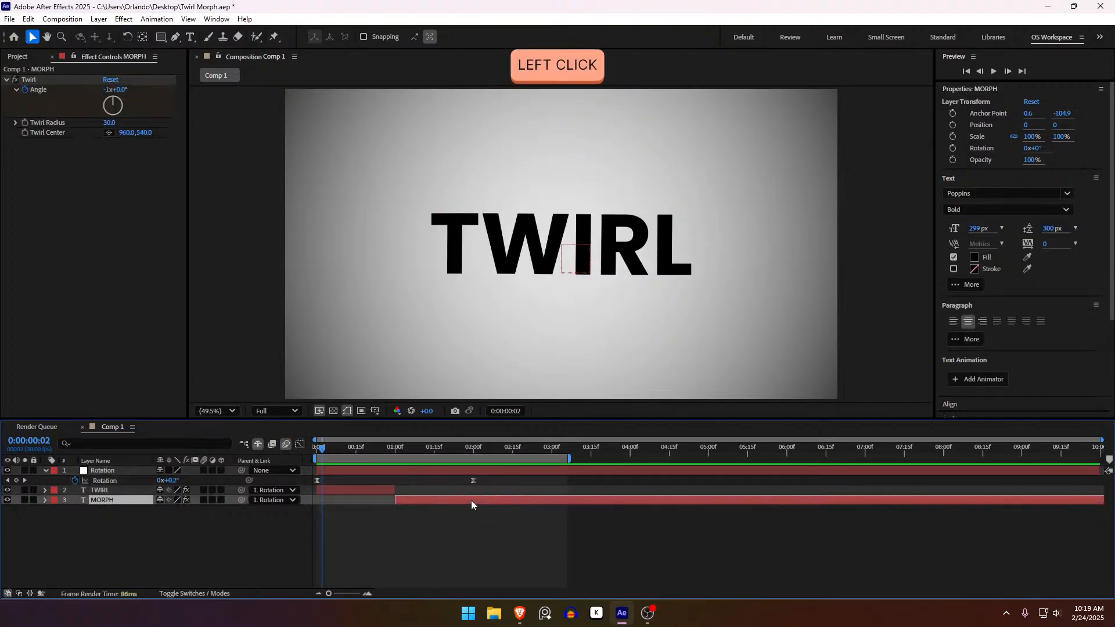
{"action": "key", "text": "u"}
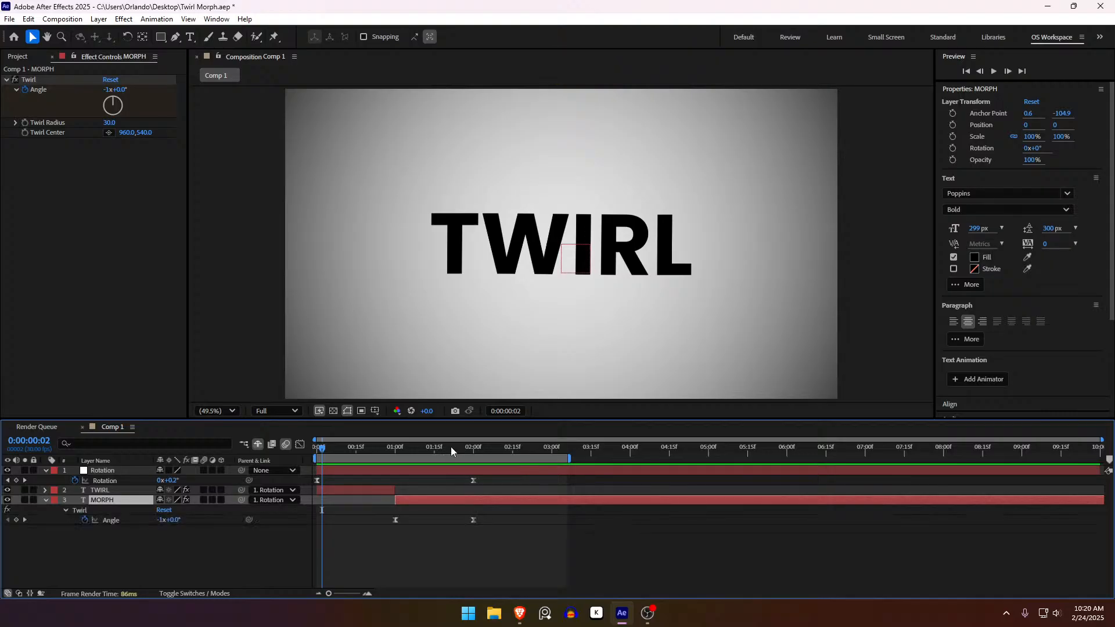
- Add a Twirl Angle keyframe of 0° on the MORPH layer at 0:00:02:12
{"action": "left_click", "coordinate": [433, 447]}
{"action": "left_click_drag", "start_coordinate": [460, 457], "coordinate": [394, 487]}
{"action": "left_click_drag", "start_coordinate": [467, 482], "coordinate": [501, 457]}
{"action": "left_click", "coordinate": [490, 527]}
{"action": "left_click", "coordinate": [482, 502]}
{"action": "left_click", "coordinate": [501, 457]}
{"action": "left_click", "coordinate": [505, 448]}
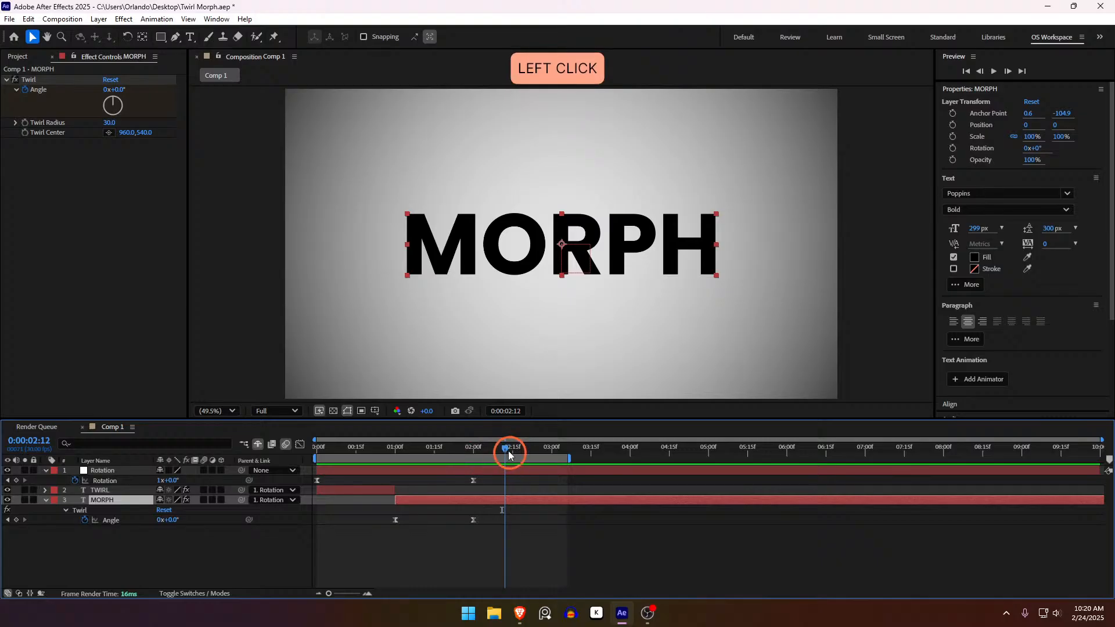
{"action": "left_click", "coordinate": [16, 521]}
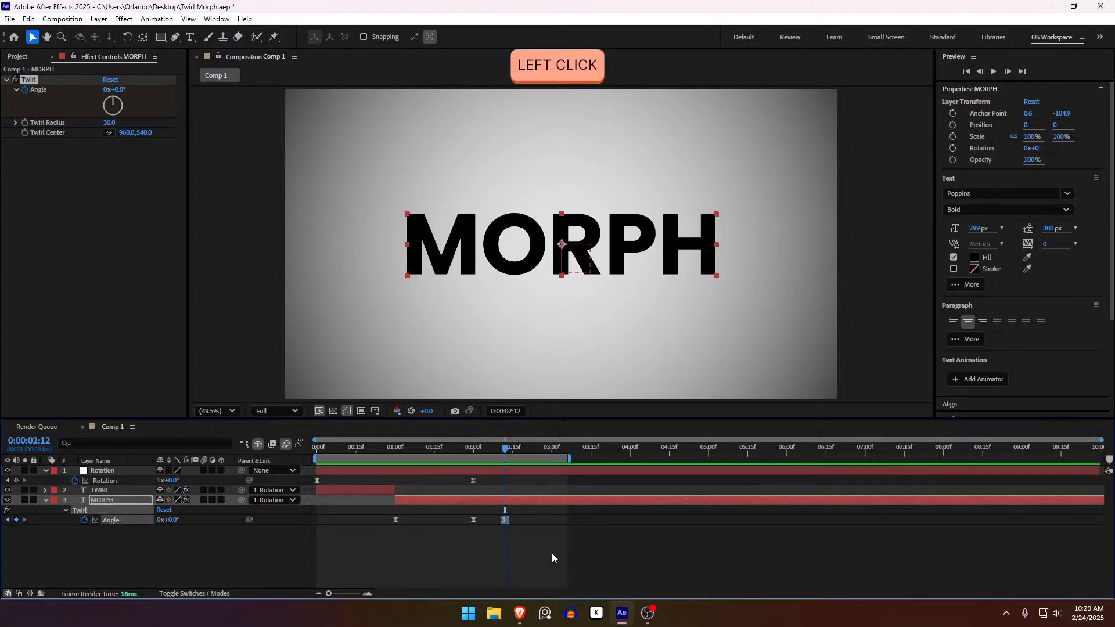
{"action": "left_click", "coordinate": [523, 540]}
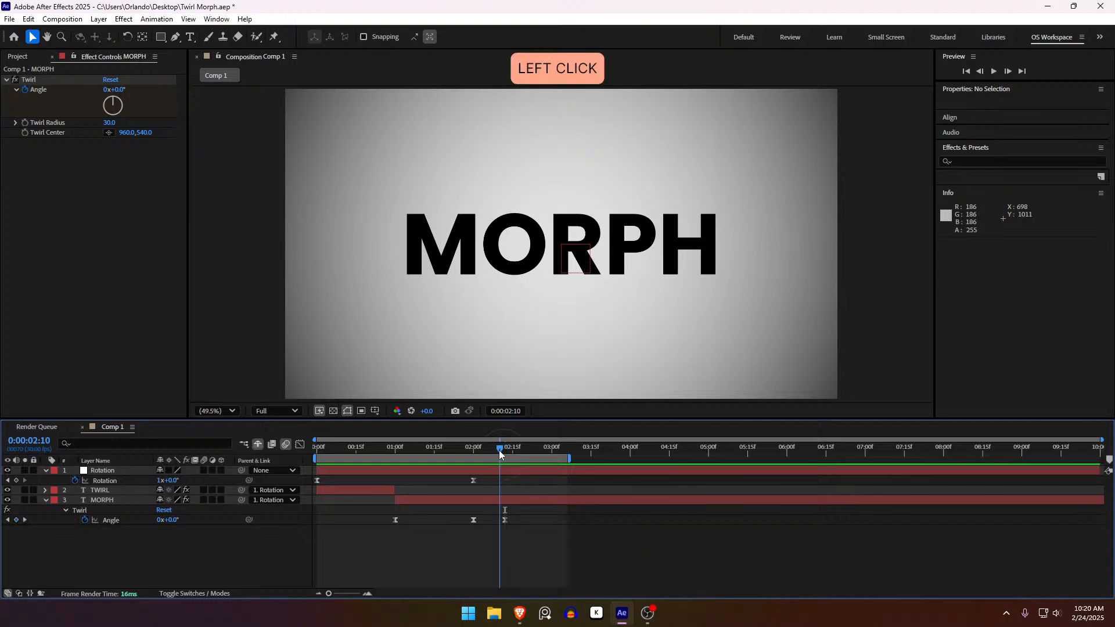
- Set MORPH's Twirl Angle keyframe at 0:00:02:00 to 13° so the twirl overshoots
{"action": "left_click_drag", "start_coordinate": [499, 451], "coordinate": [476, 460]}
{"action": "left_click", "coordinate": [473, 520]}
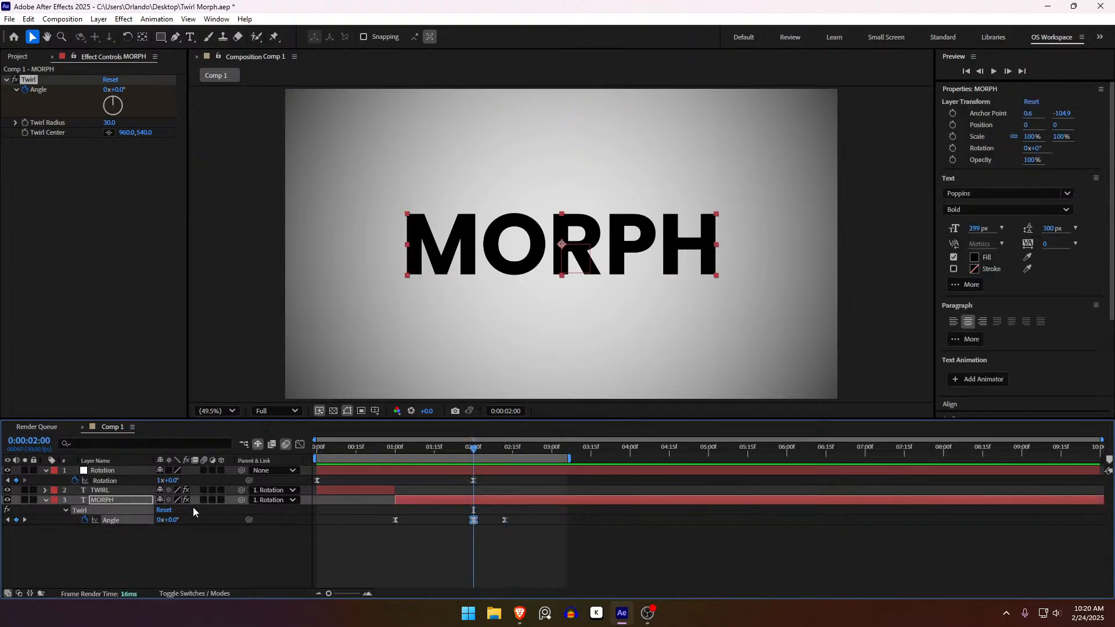
{"action": "left_click", "coordinate": [172, 521]}
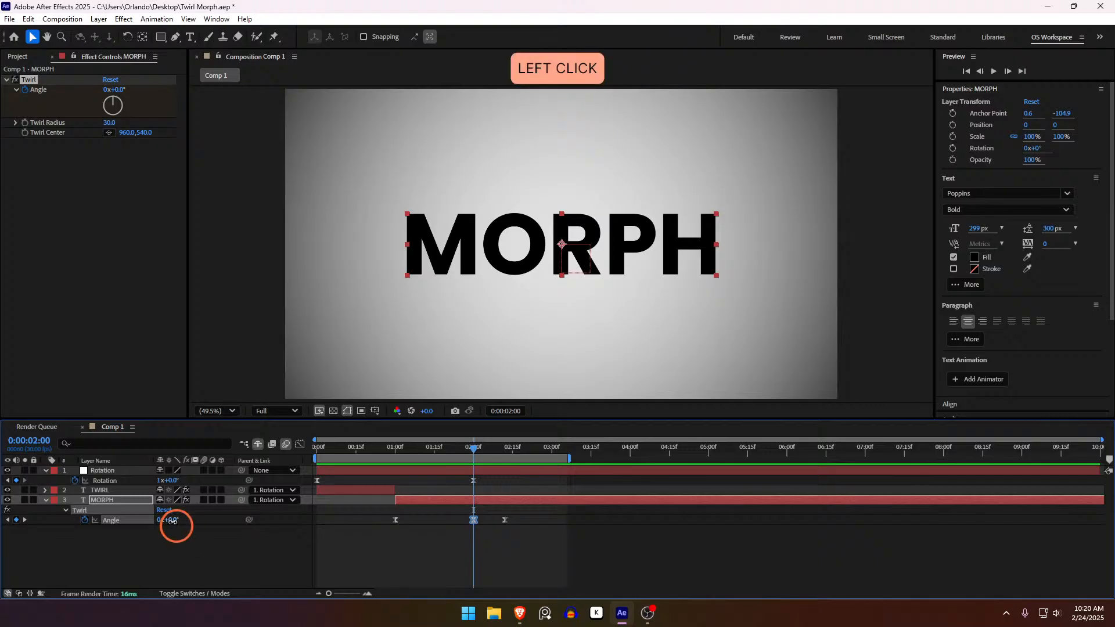
{"action": "left_click_drag", "start_coordinate": [171, 521], "coordinate": [180, 521]}
{"action": "left_click", "coordinate": [509, 543]}
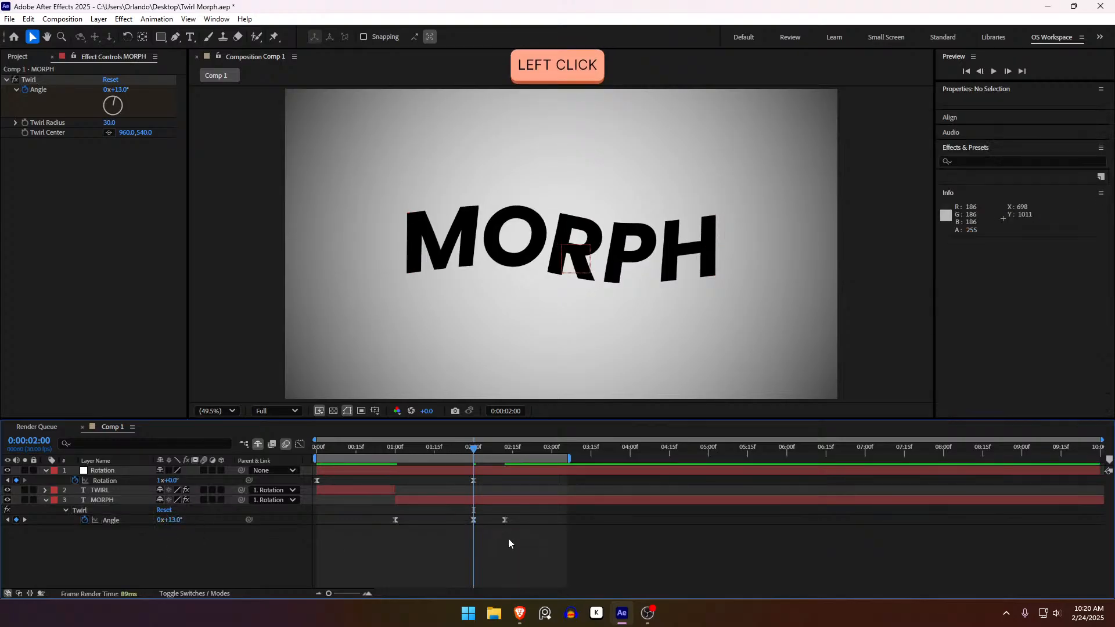
- Move MORPH's last Twirl Angle keyframe to about 0:00:02:16 and preview the overshoot from around the 1-second mark
{"action": "left_click_drag", "start_coordinate": [506, 522], "coordinate": [515, 521]}
{"action": "left_click", "coordinate": [507, 534]}
{"action": "left_click_drag", "start_coordinate": [472, 453], "coordinate": [400, 453]}
{"action": "key", "text": "space"}
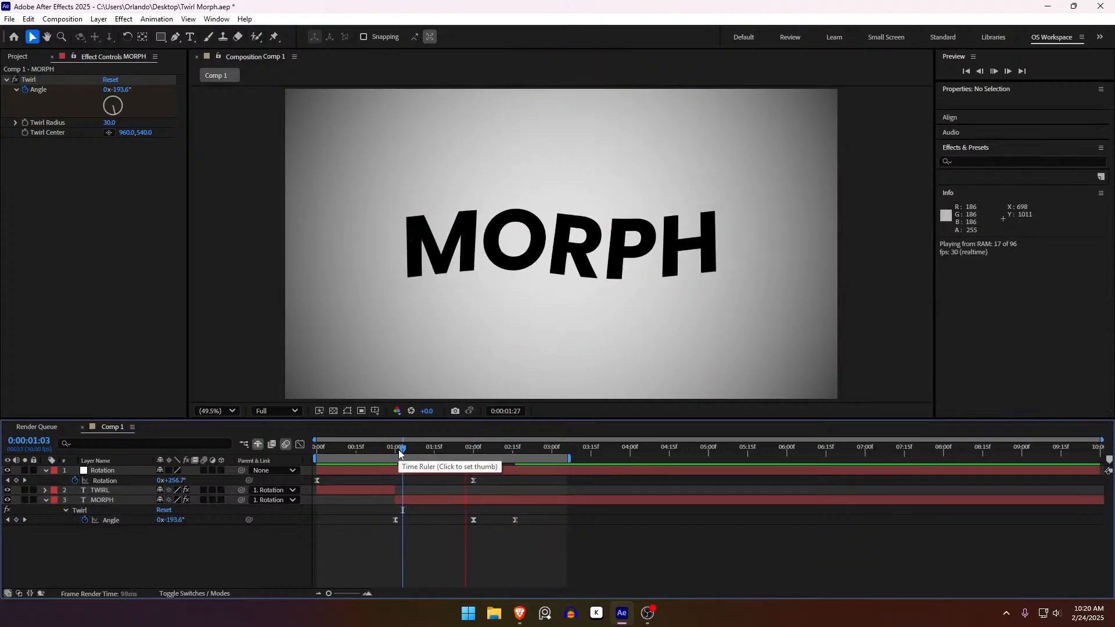
{"action": "left_click", "coordinate": [399, 450]}
{"action": "key", "text": "space"}
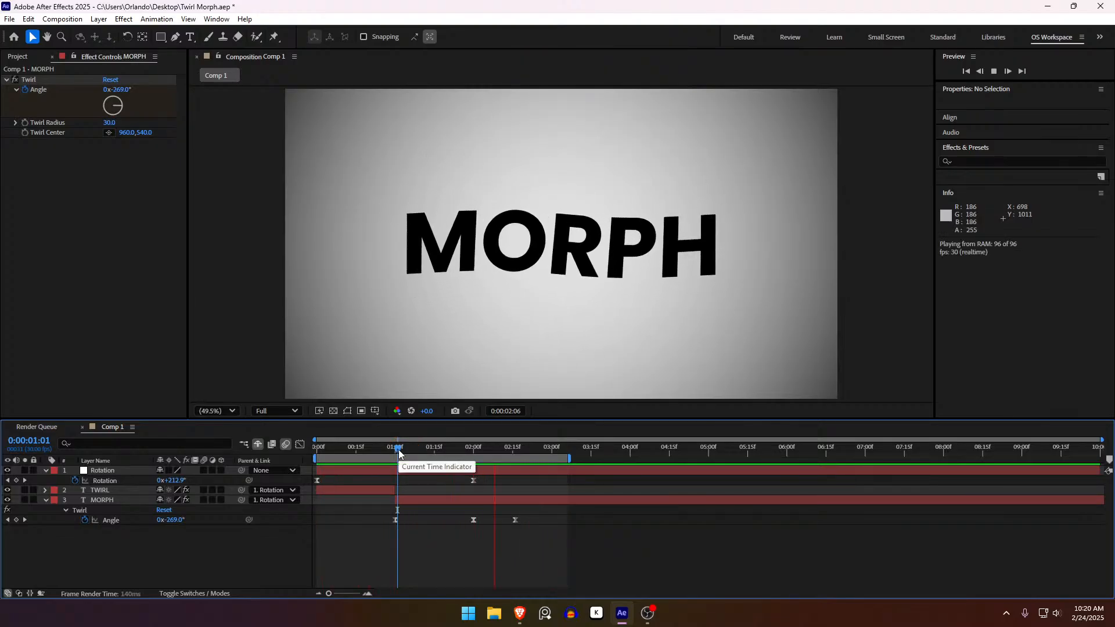
- Move MORPH's last Twirl Angle keyframe to about 0:00:02:20 and preview how the text settles
{"action": "left_click", "coordinate": [515, 521]}
{"action": "left_click_drag", "start_coordinate": [514, 520], "coordinate": [525, 521]}
{"action": "left_click", "coordinate": [440, 451]}
{"action": "key", "text": "space"}
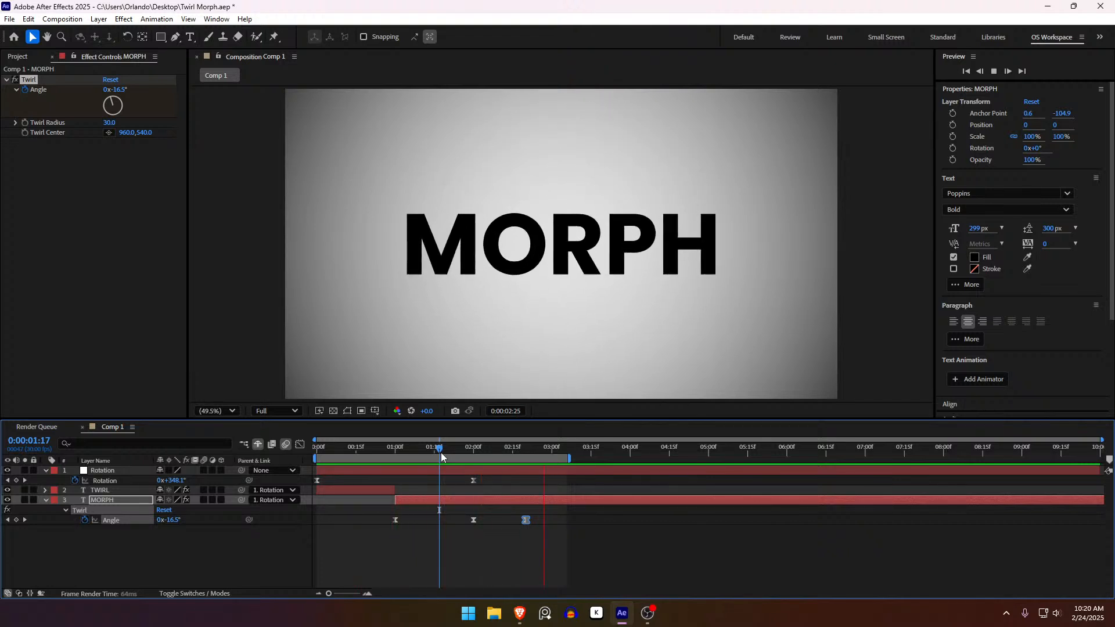
- Show MORPH's Twirl Angle speed graph and slightly extend the incoming ease of the last keyframe
{"action": "left_click_drag", "start_coordinate": [440, 451], "coordinate": [517, 487]}
{"action": "left_click", "coordinate": [300, 444]}
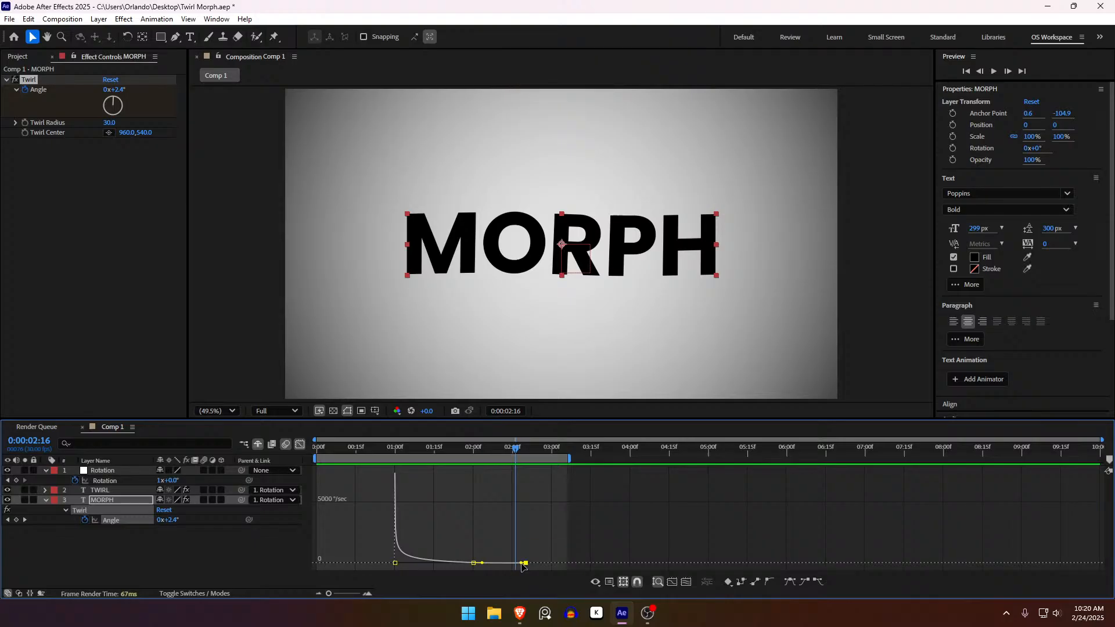
{"action": "left_click", "coordinate": [521, 566]}
{"action": "left_click", "coordinate": [521, 567], "text": "shift"}
{"action": "left_click_drag", "start_coordinate": [521, 566], "coordinate": [519, 569]}
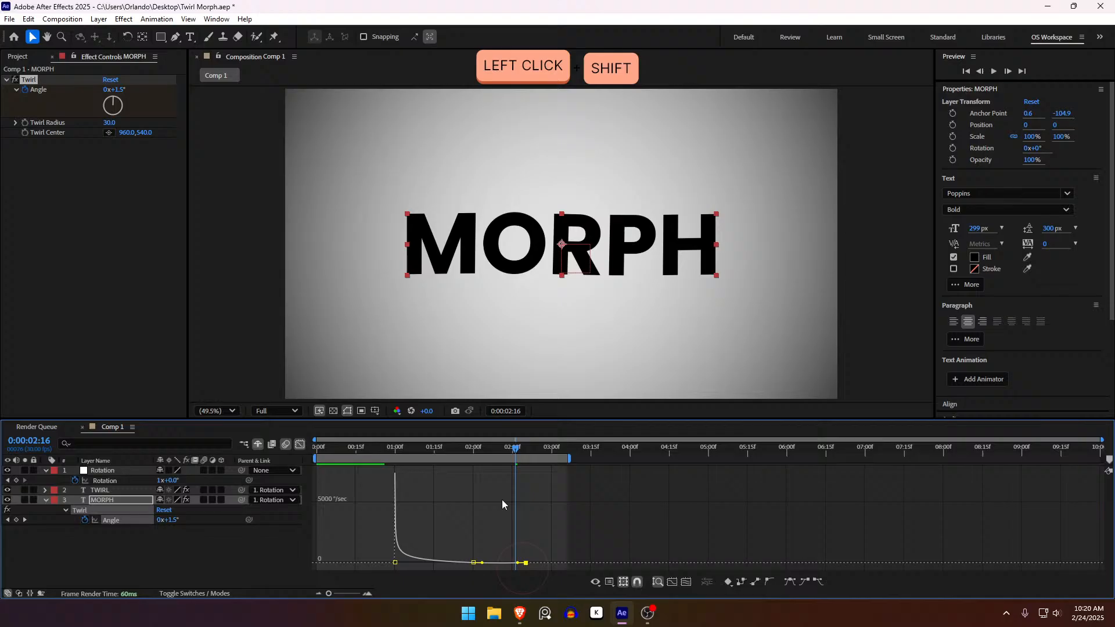
- Preview the eased twirl overshoot on MORPH from 0:00:01:25
{"action": "left_click", "coordinate": [461, 448]}
{"action": "key", "text": "space"}
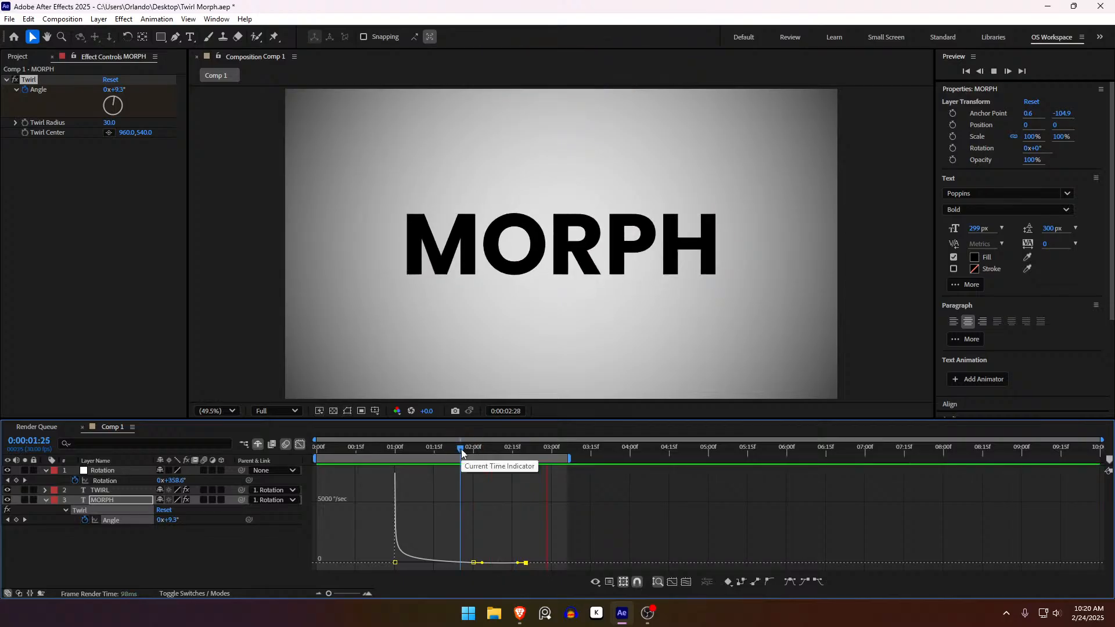
{"action": "key", "text": "space"}
{"action": "left_click", "coordinate": [461, 448]}
{"action": "key", "text": "space"}
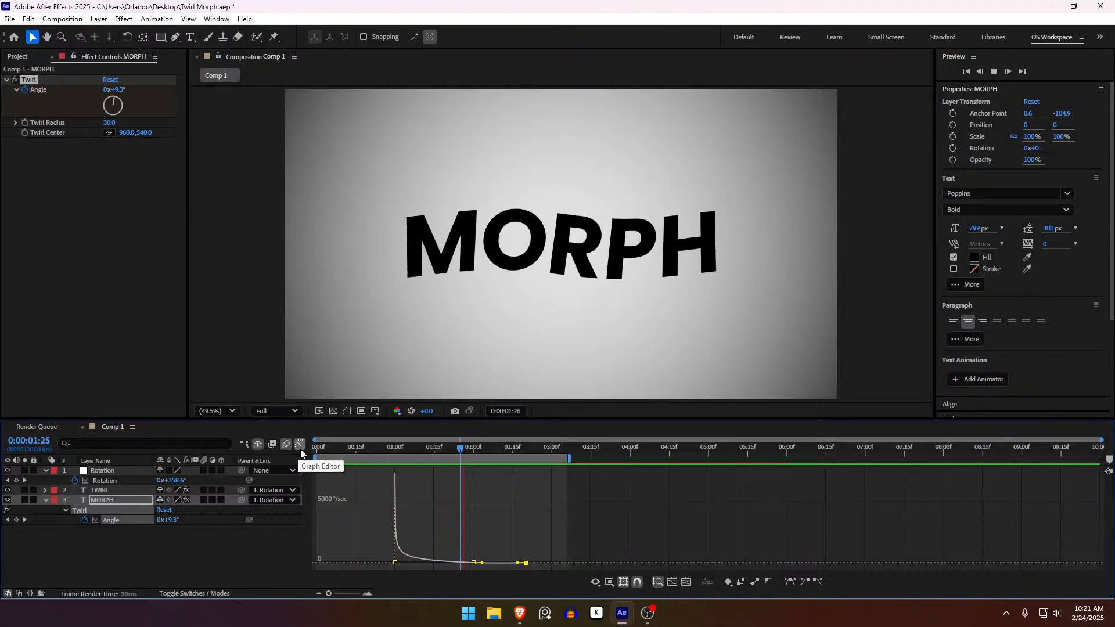
- Return to the layer bars, deselect the MORPH layer and collapse all revealed keyframe properties
{"action": "left_click", "coordinate": [301, 449]}
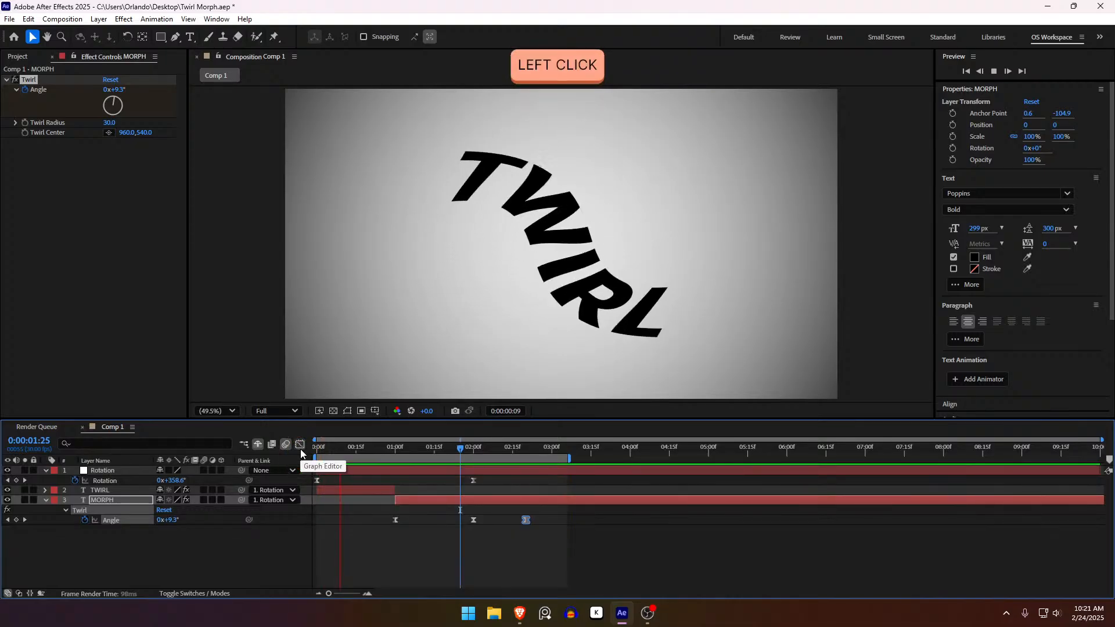
{"action": "left_click", "coordinate": [455, 548]}
{"action": "key", "text": "u"}
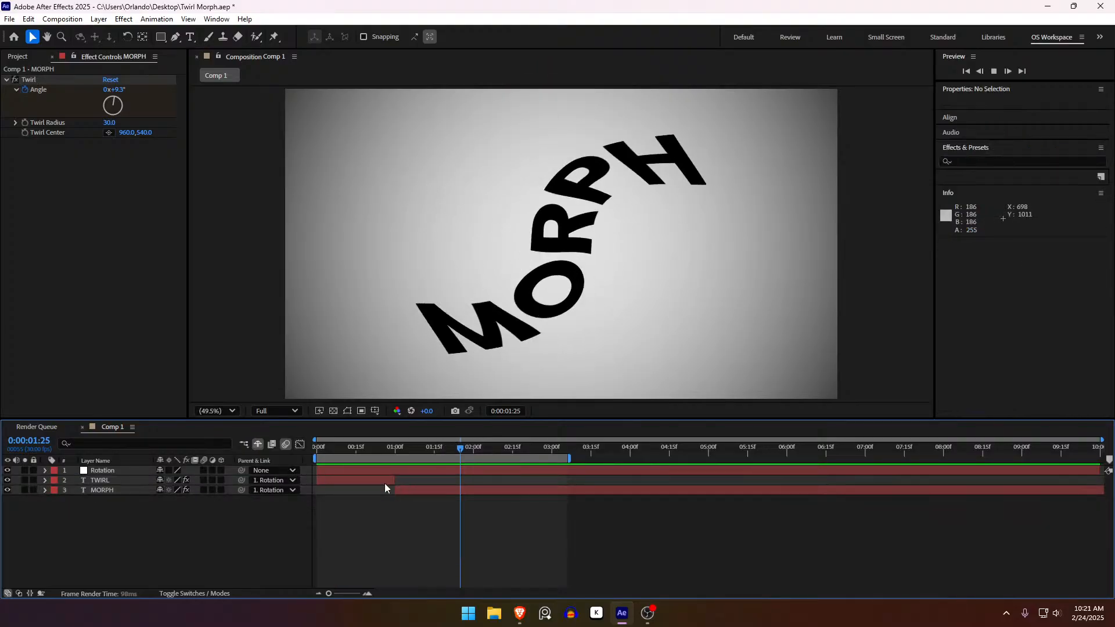
- Enable motion blur on both the TWIRL and MORPH text layers
{"action": "left_click_drag", "start_coordinate": [375, 451], "coordinate": [469, 452]}
{"action": "left_click", "coordinate": [442, 491]}
{"action": "left_click", "coordinate": [350, 480], "text": "shift"}
{"action": "left_click", "coordinate": [204, 479]}
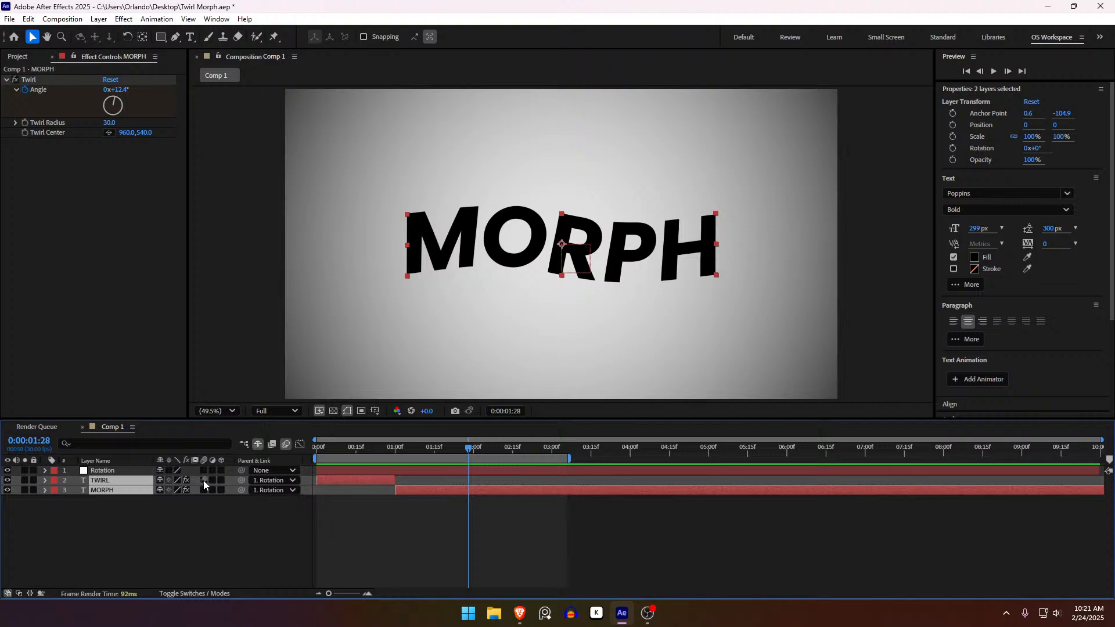
{"action": "left_click", "coordinate": [202, 480]}
{"action": "left_click", "coordinate": [391, 528]}
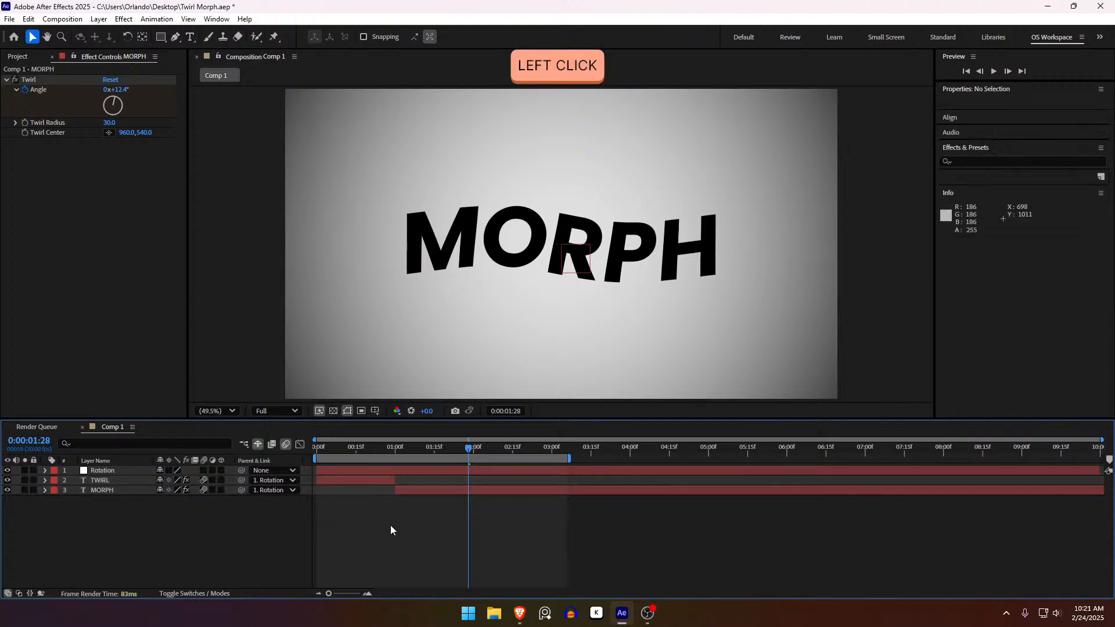
- Preview the motion-blurred TWIRL-to-MORPH transition from 0:00:00:00
{"action": "left_click_drag", "start_coordinate": [336, 449], "coordinate": [308, 461]}
{"action": "left_click", "coordinate": [381, 498]}
{"action": "key", "text": "space"}
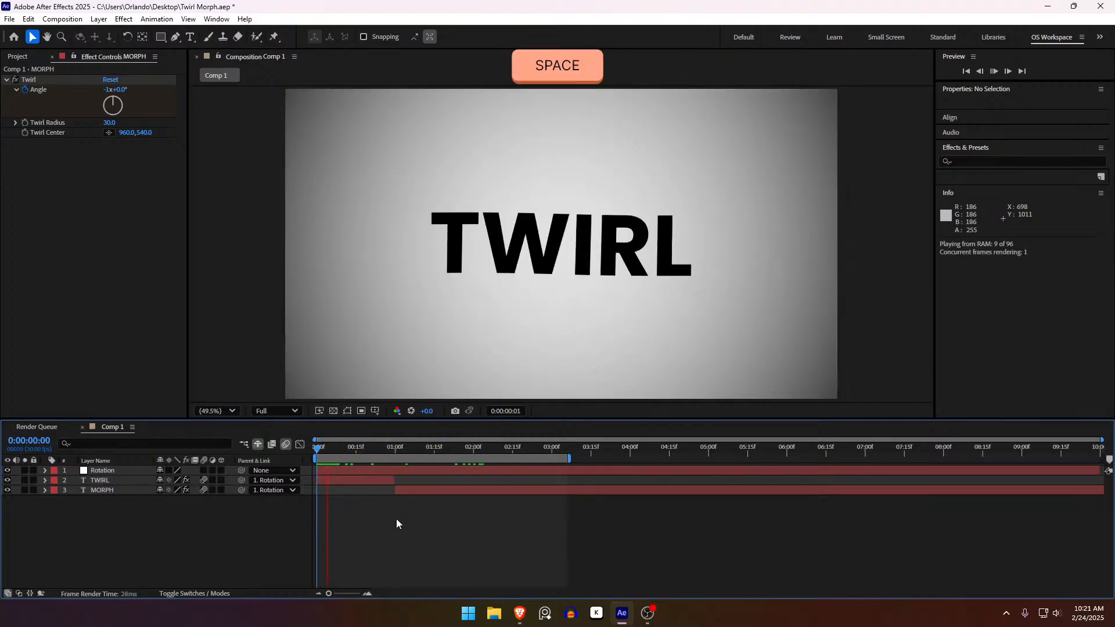